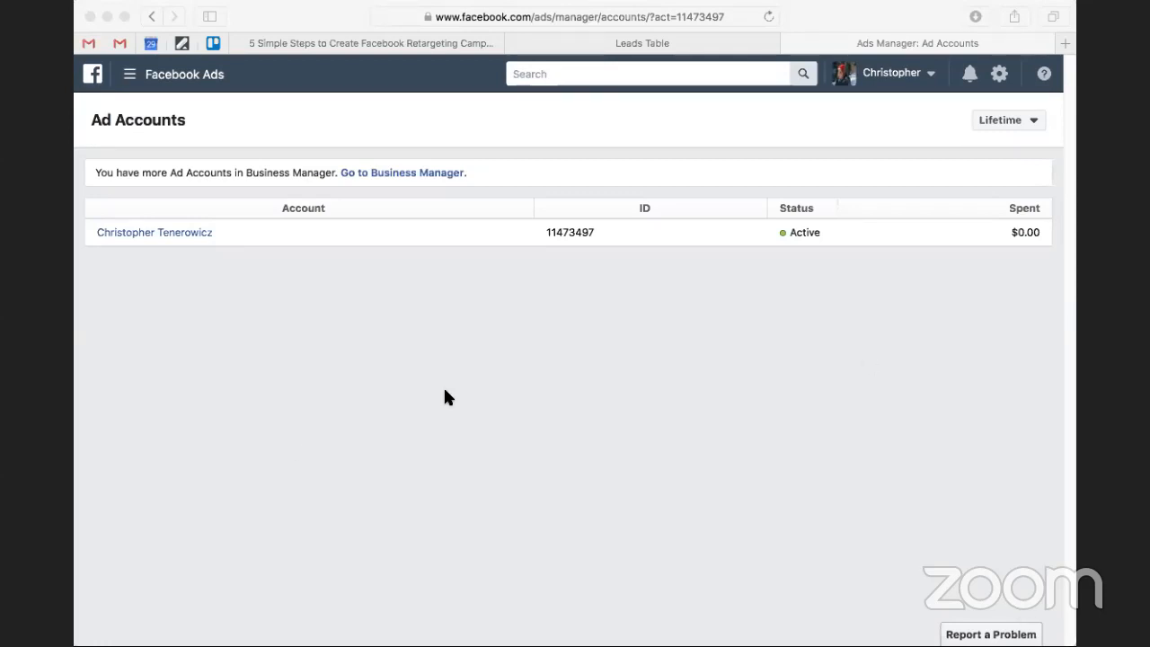
Open the Acquisio article on creating a Facebook retargeting campaign and examine its explanation and diagram of how retargeting works.
{"action": "left_click", "coordinate": [618, 46]}
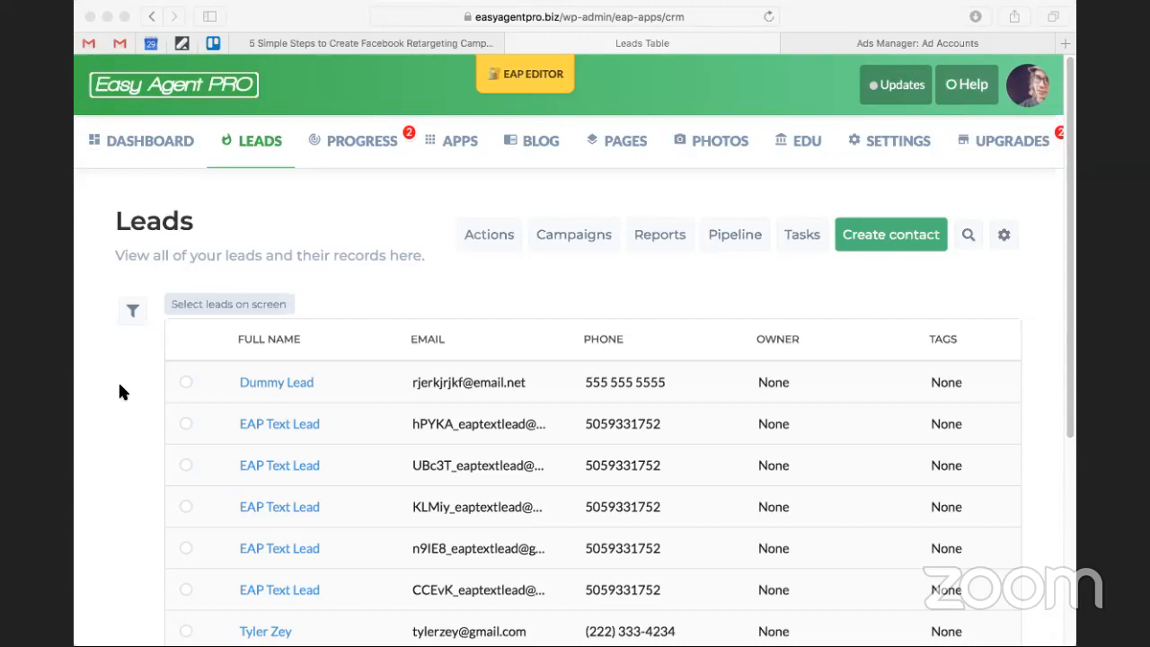
{"action": "left_click", "coordinate": [414, 36]}
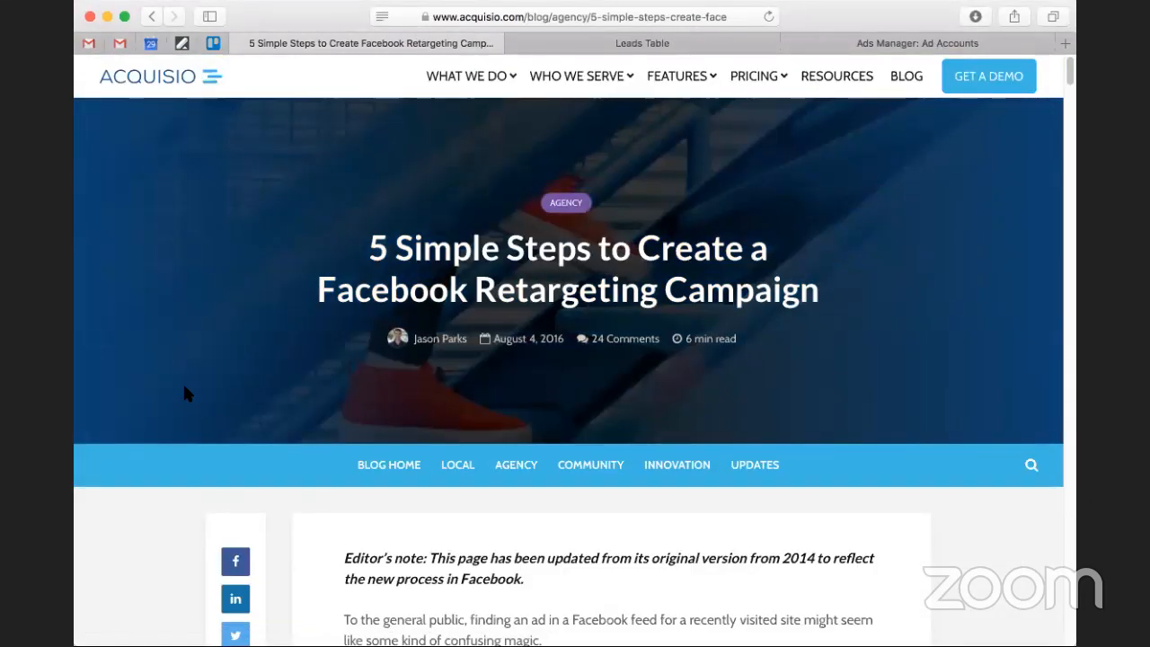
{"action": "scroll", "coordinate": [184, 396], "scroll_direction": "down", "scroll_amount": 5}
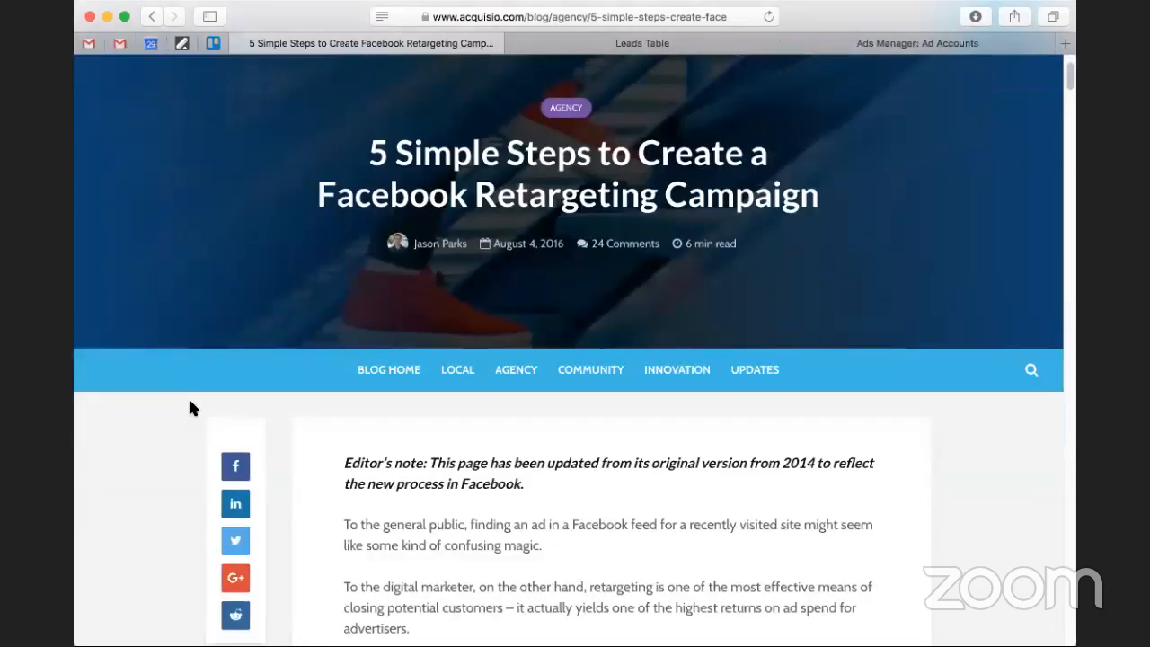
{"action": "scroll", "coordinate": [188, 404], "scroll_direction": "down", "scroll_amount": 7}
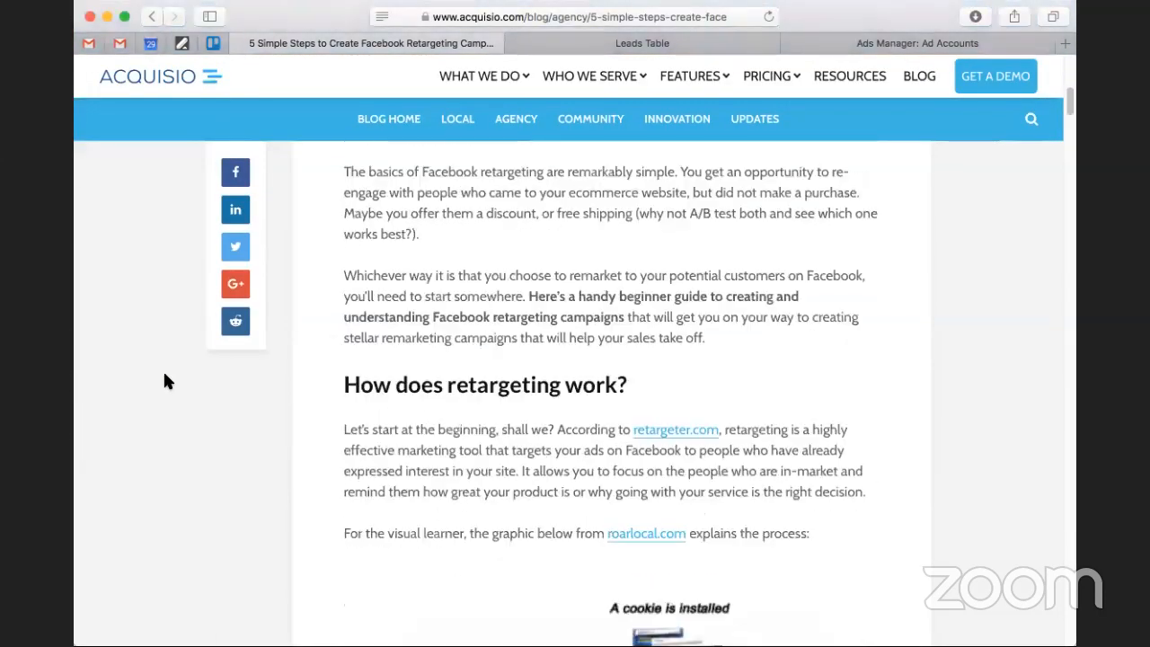
{"action": "scroll", "coordinate": [153, 378], "scroll_direction": "down", "scroll_amount": 8}
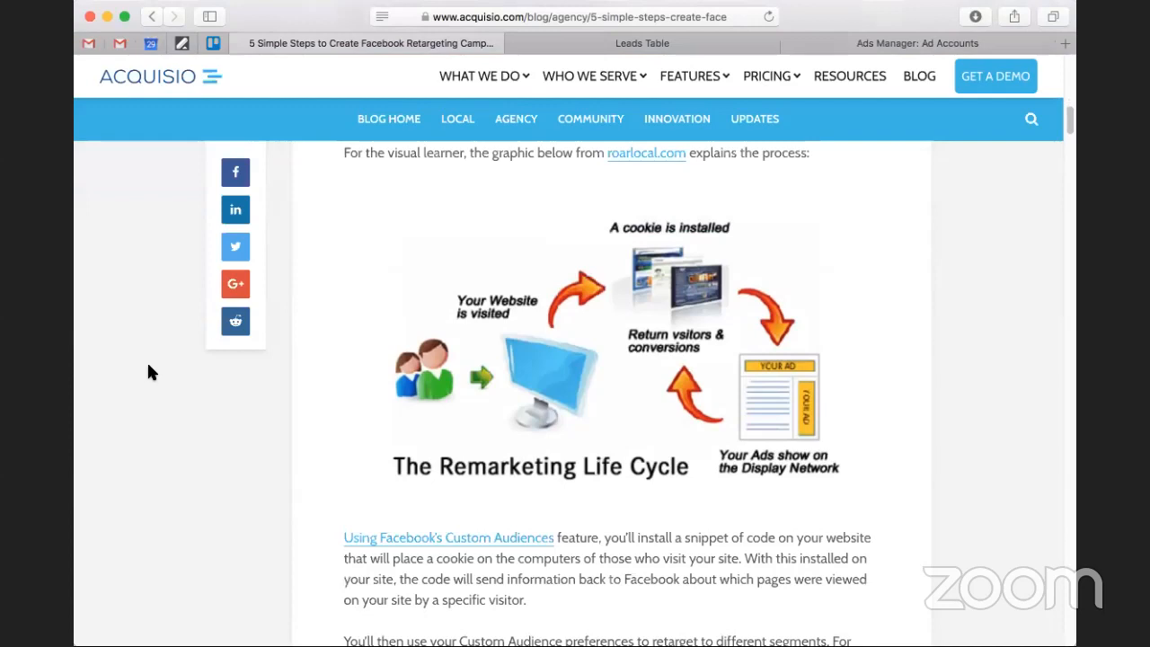
{"action": "scroll", "coordinate": [153, 364], "scroll_direction": "down", "scroll_amount": 1}
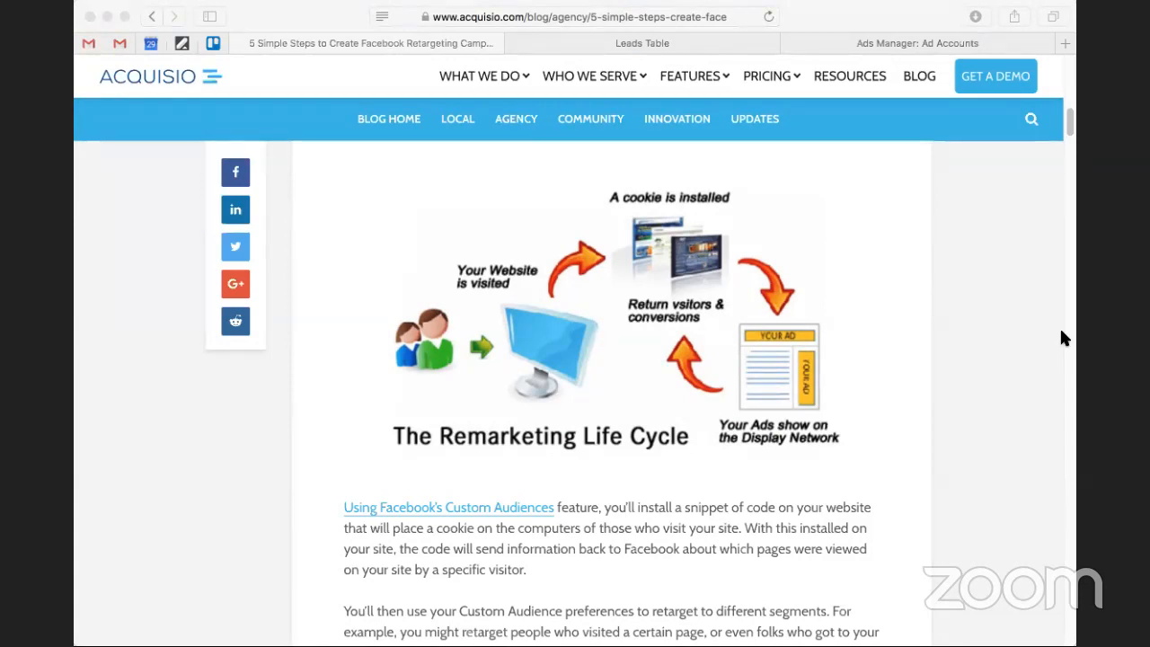
Read the article's rental property example and its first numbered steps for setting up a Facebook retargeting campaign.
{"action": "left_click", "coordinate": [910, 16]}
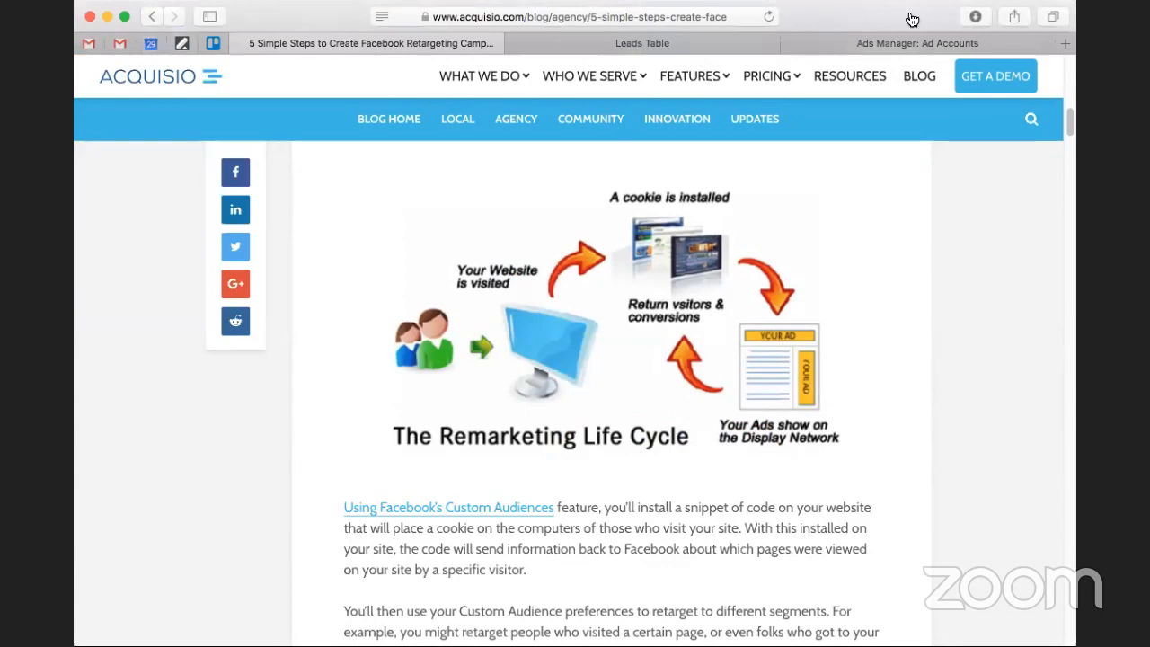
{"action": "scroll", "coordinate": [970, 267], "scroll_direction": "down", "scroll_amount": 1}
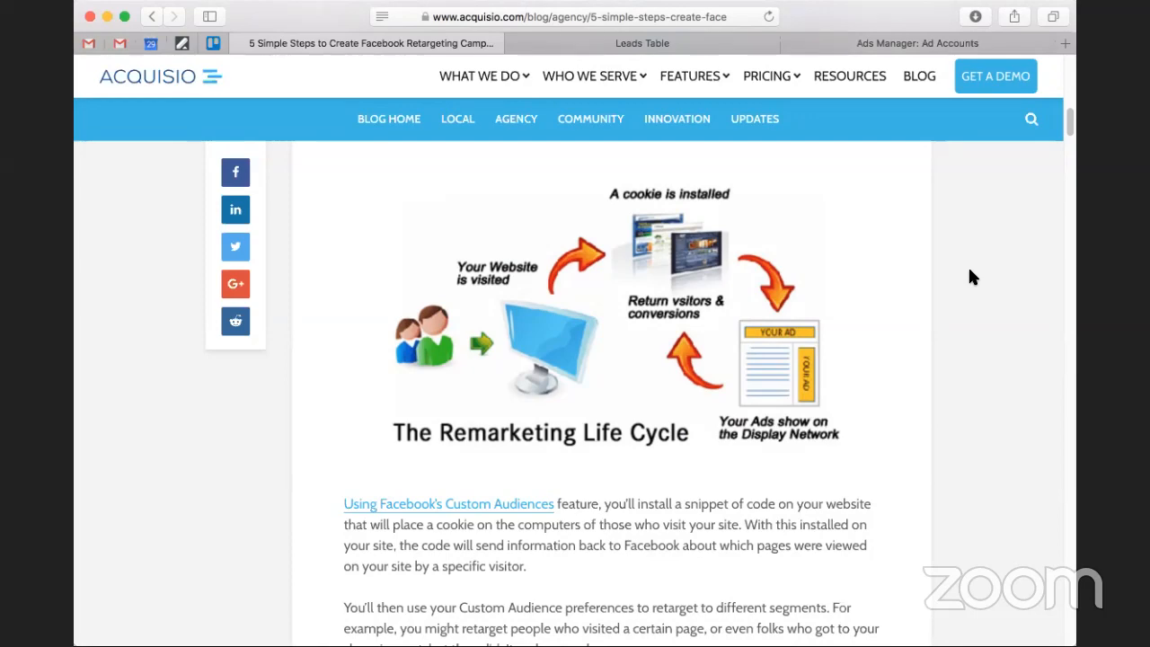
{"action": "scroll", "coordinate": [969, 277], "scroll_direction": "down", "scroll_amount": 5}
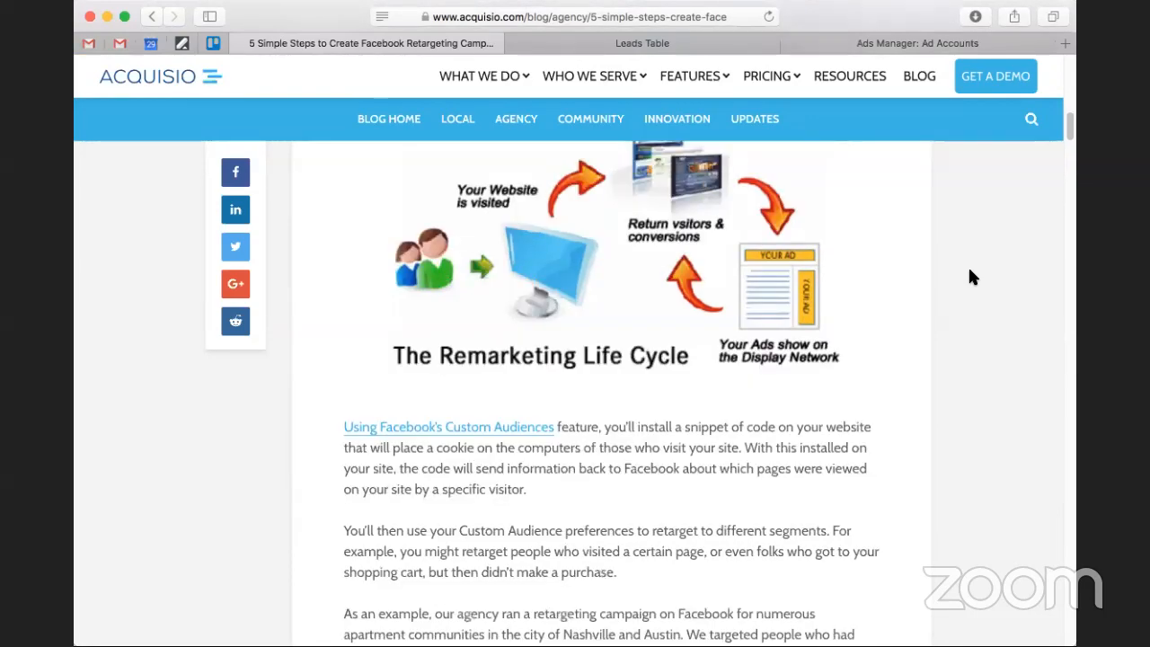
{"action": "scroll", "coordinate": [968, 282], "scroll_direction": "down", "scroll_amount": 7}
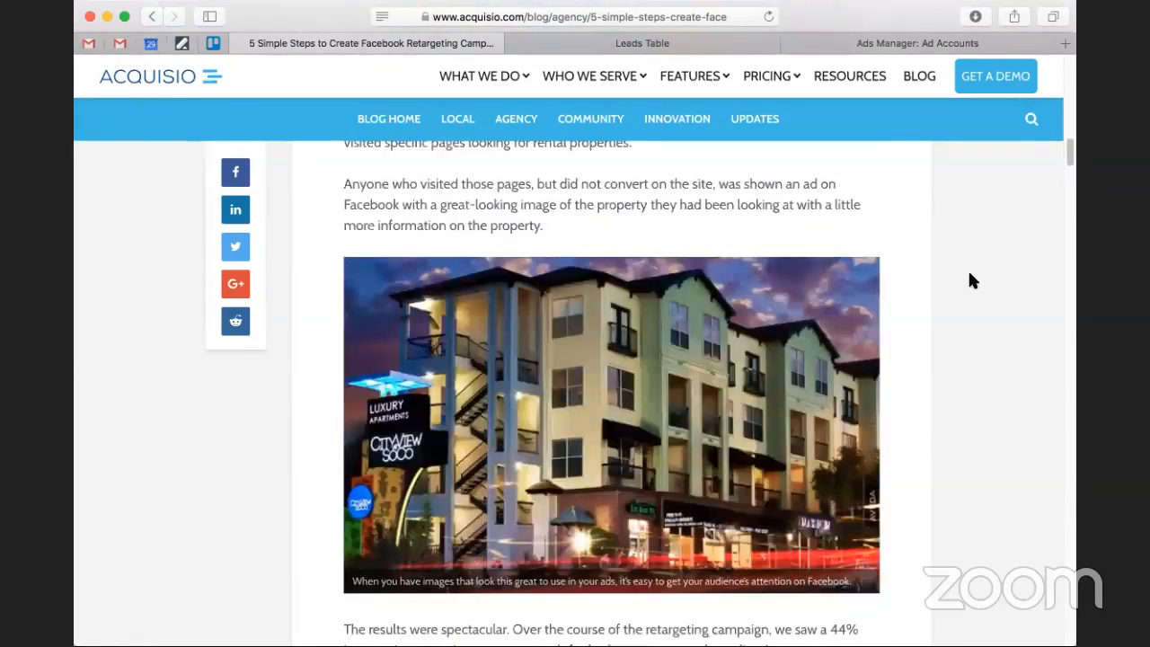
{"action": "scroll", "coordinate": [975, 268], "scroll_direction": "down", "scroll_amount": 8}
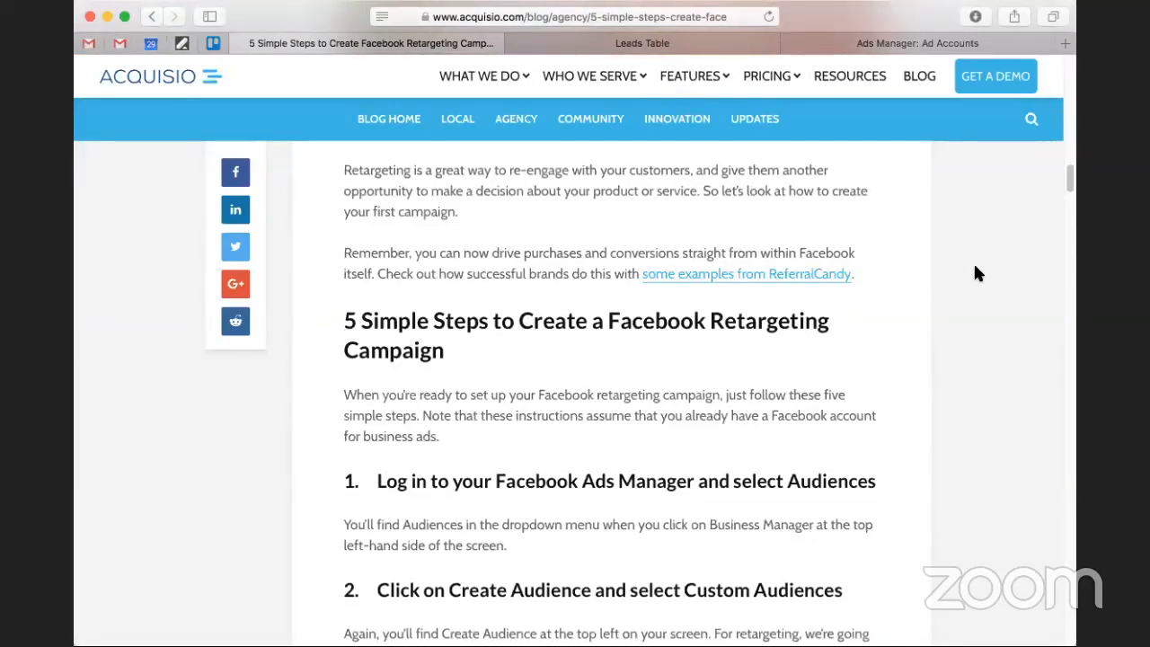
{"action": "scroll", "coordinate": [974, 267], "scroll_direction": "down", "scroll_amount": 2}
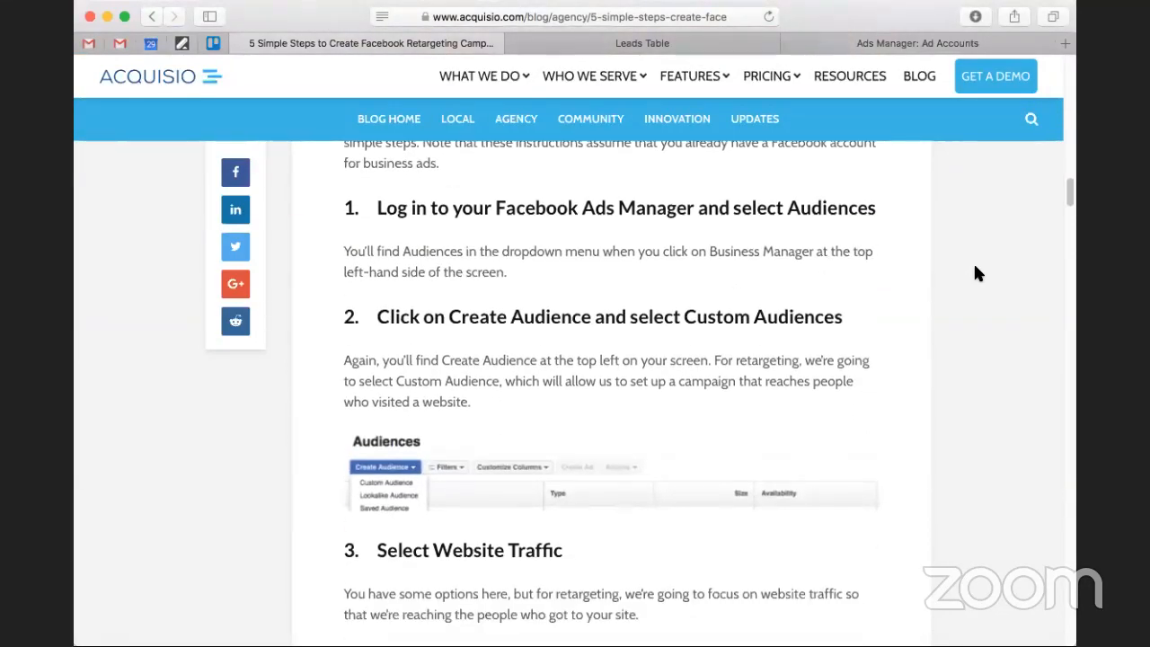
{"action": "scroll", "coordinate": [971, 265], "scroll_direction": "down", "scroll_amount": 1}
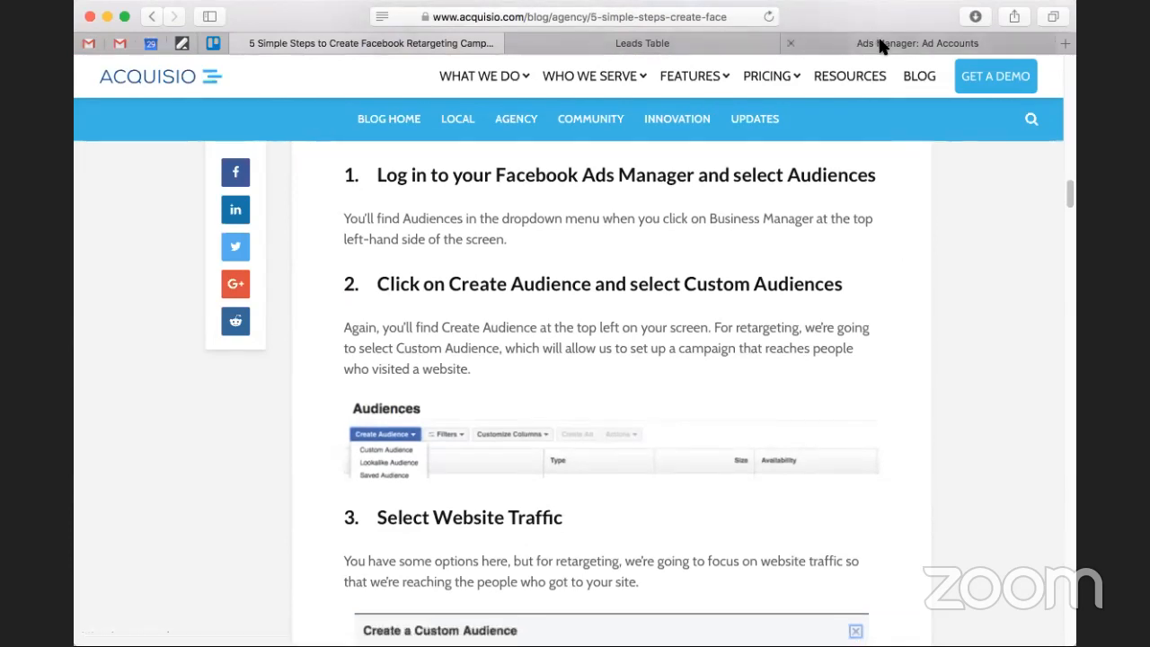
Switch to Facebook Ads Manager and look over its available tools and the list of ad accounts.
{"action": "left_click", "coordinate": [916, 43]}
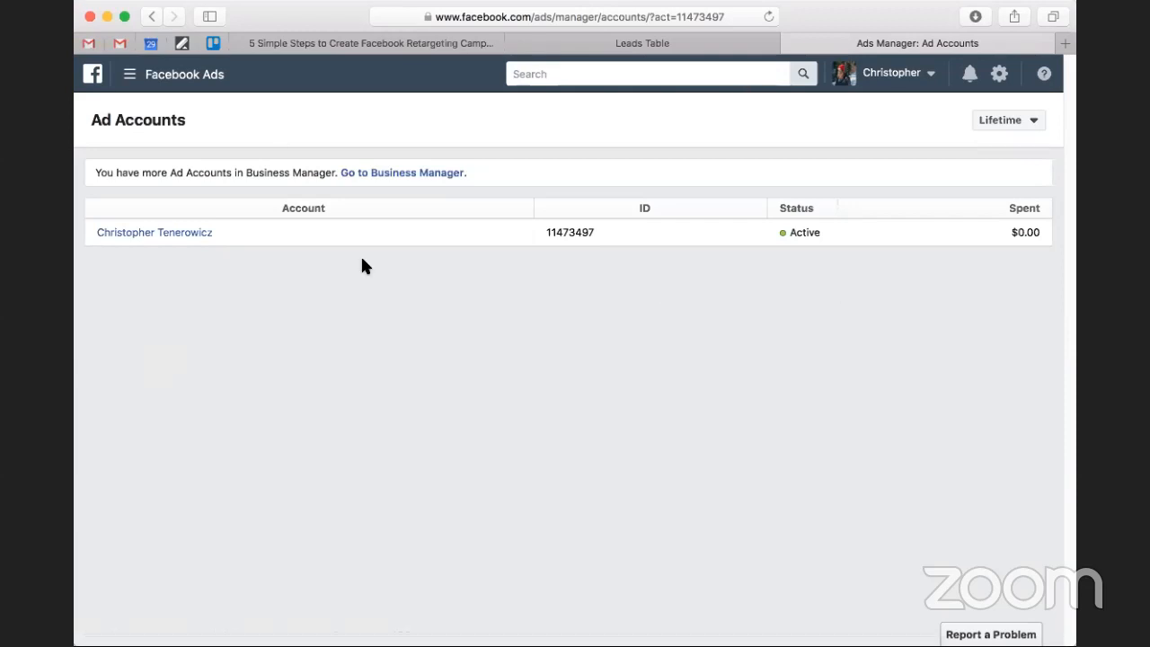
{"action": "left_click", "coordinate": [495, 45]}
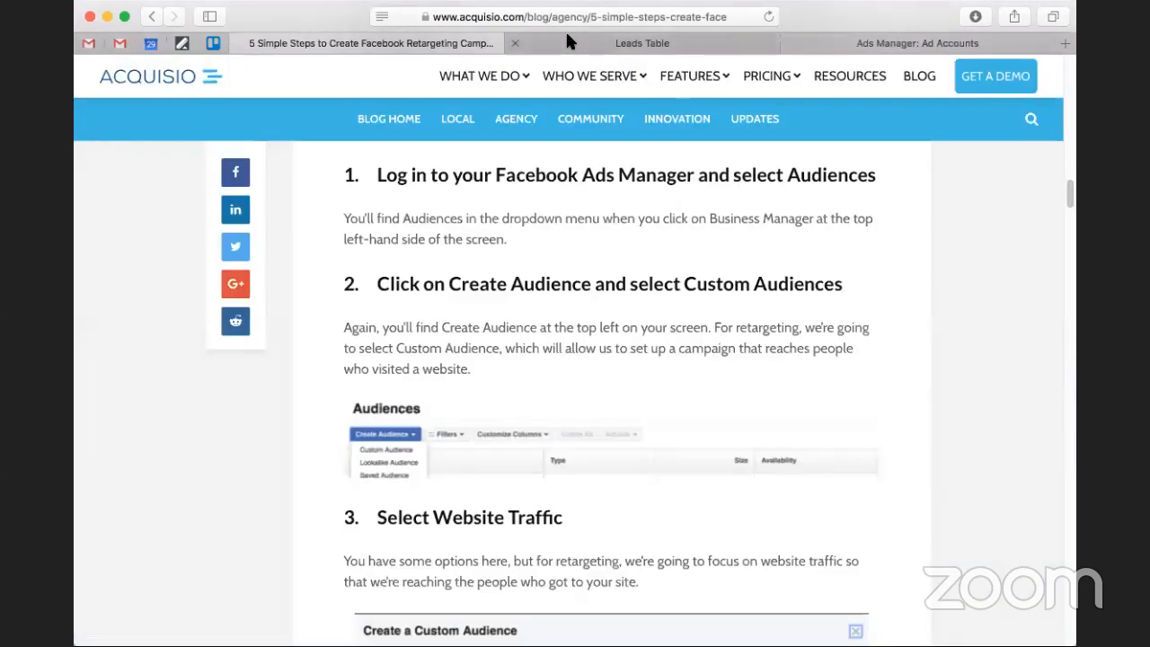
{"action": "left_click", "coordinate": [822, 43]}
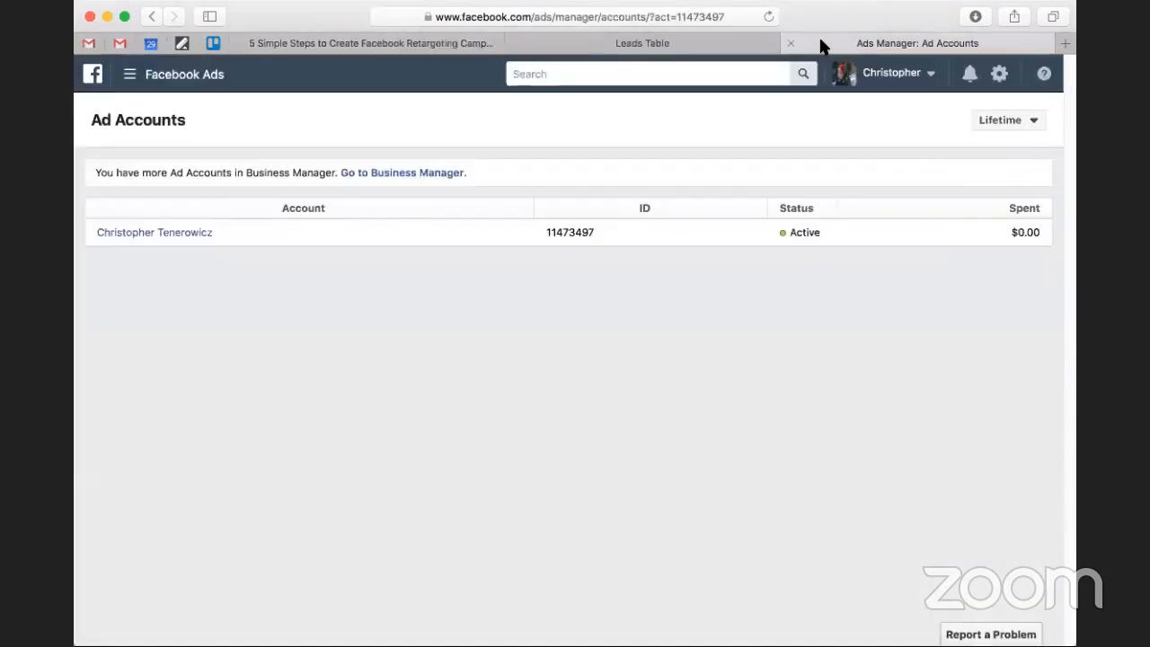
{"action": "left_click", "coordinate": [132, 82]}
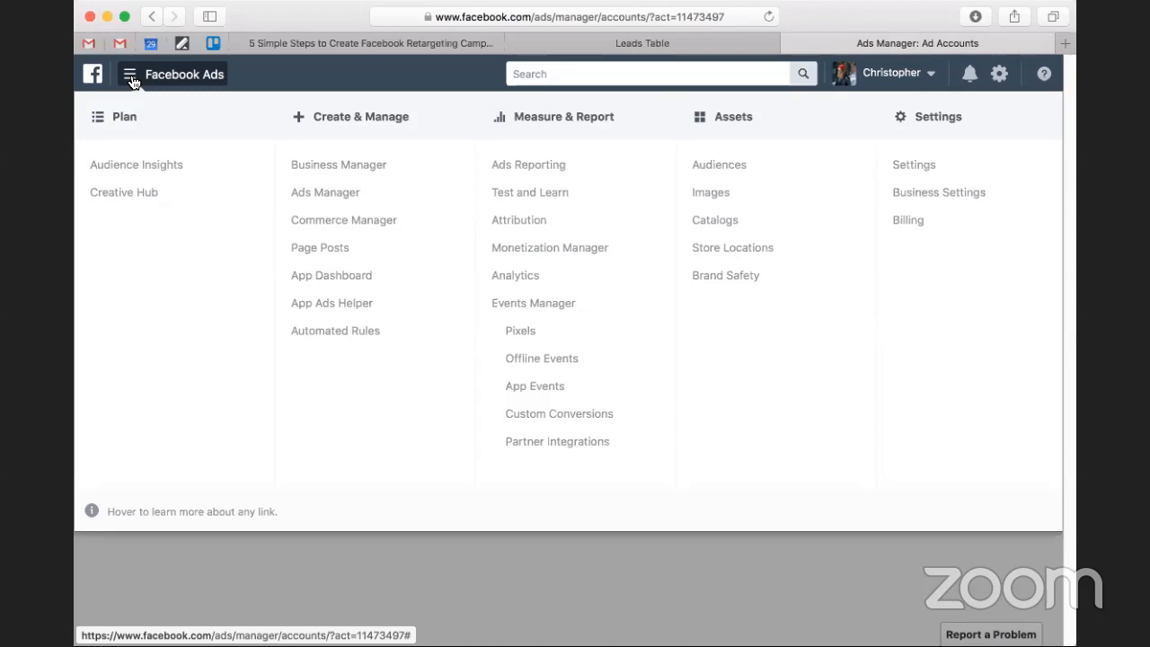
{"action": "left_click", "coordinate": [131, 81]}
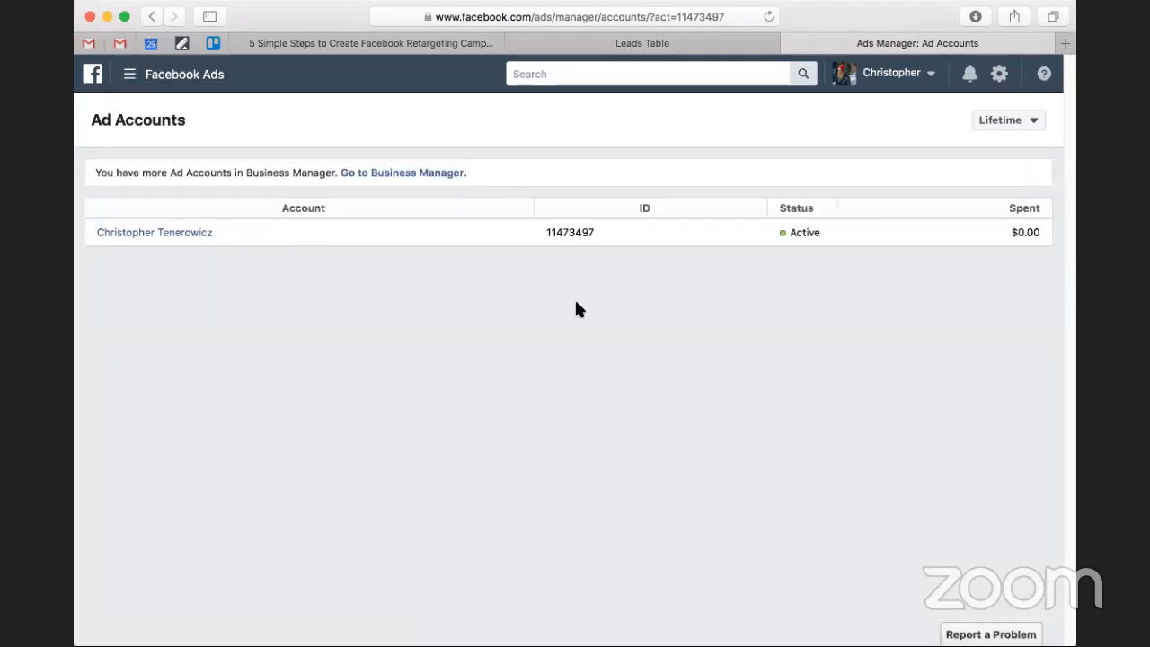
{"action": "left_click", "coordinate": [863, 99]}
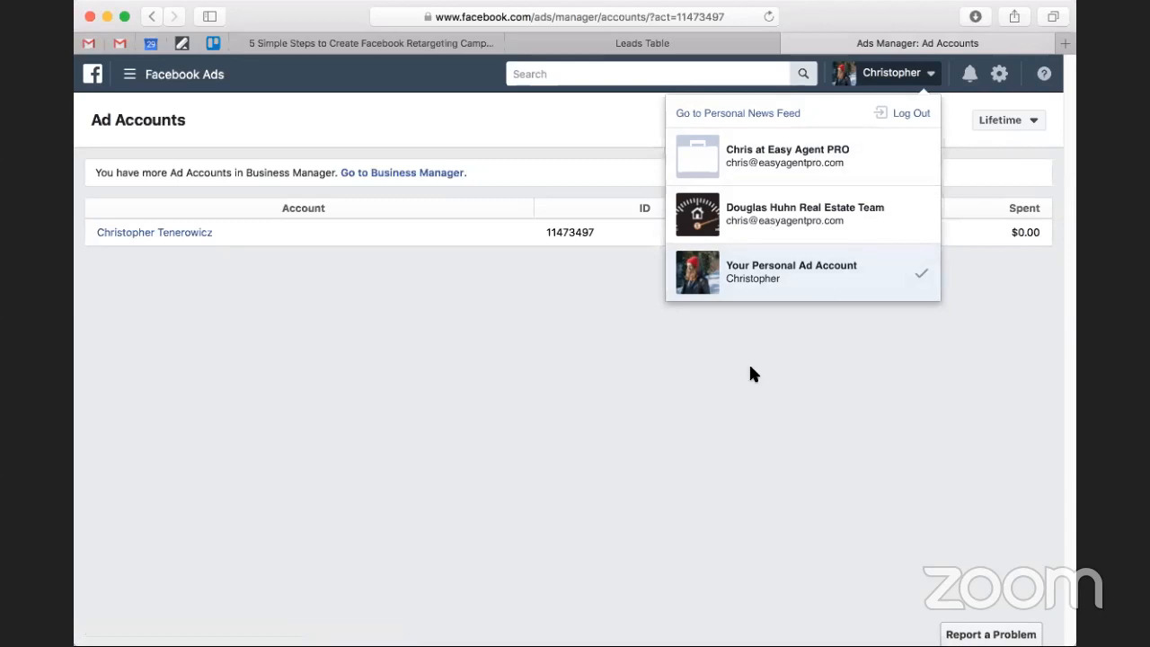
{"action": "left_click", "coordinate": [797, 361]}
Open the Pixels page in Events Manager, view the setup instructions and choose to add the pixel code to the website manually.
{"action": "left_click", "coordinate": [153, 72]}
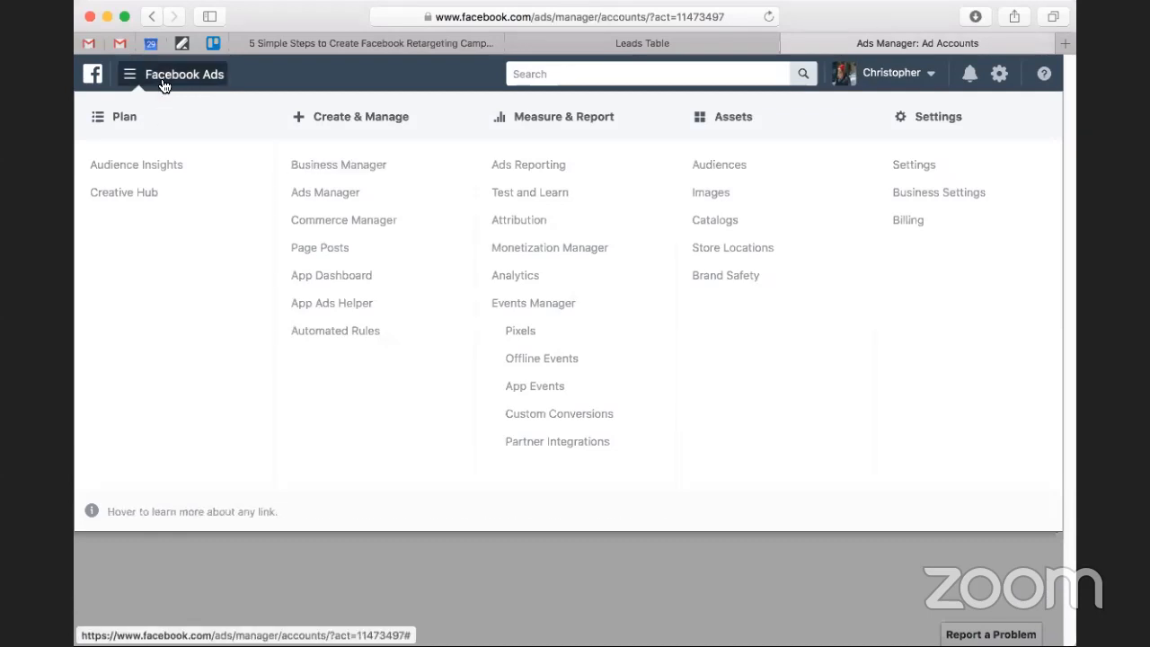
{"action": "left_click", "coordinate": [511, 325]}
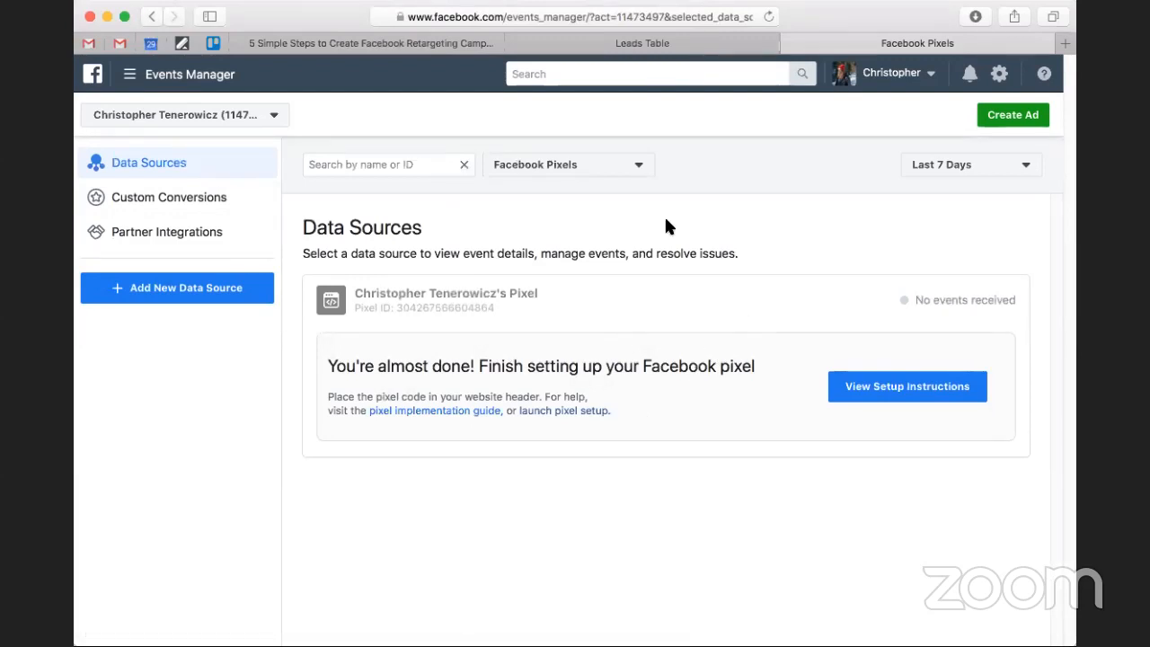
{"action": "left_click", "coordinate": [913, 397]}
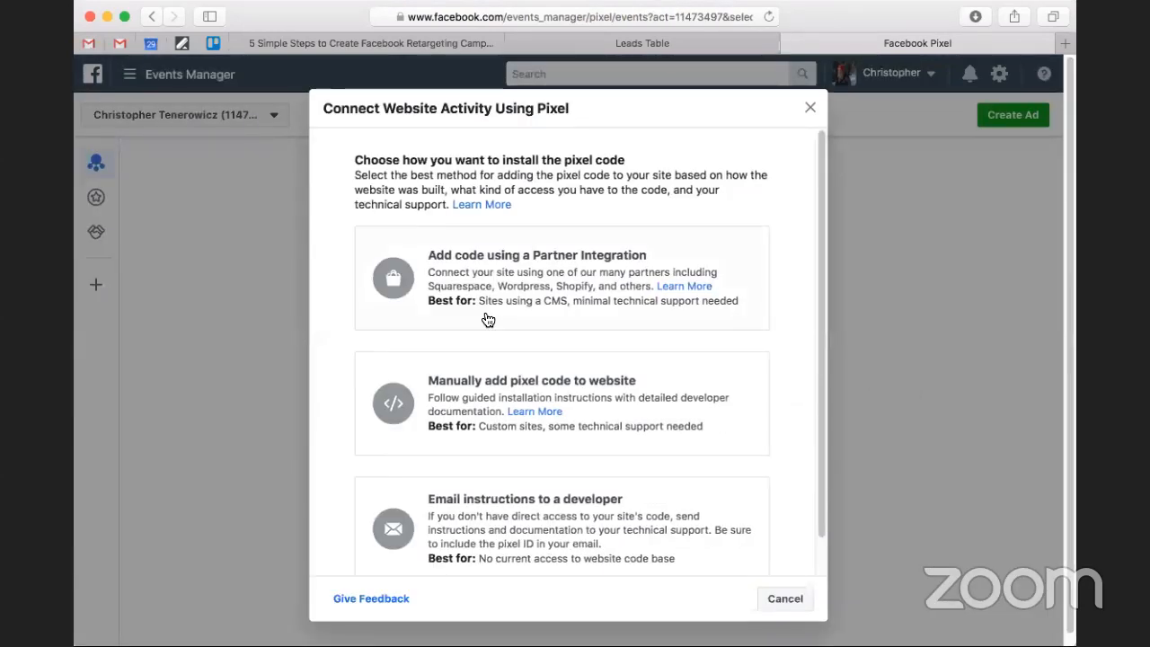
{"action": "scroll", "coordinate": [514, 317], "scroll_direction": "down", "scroll_amount": 1}
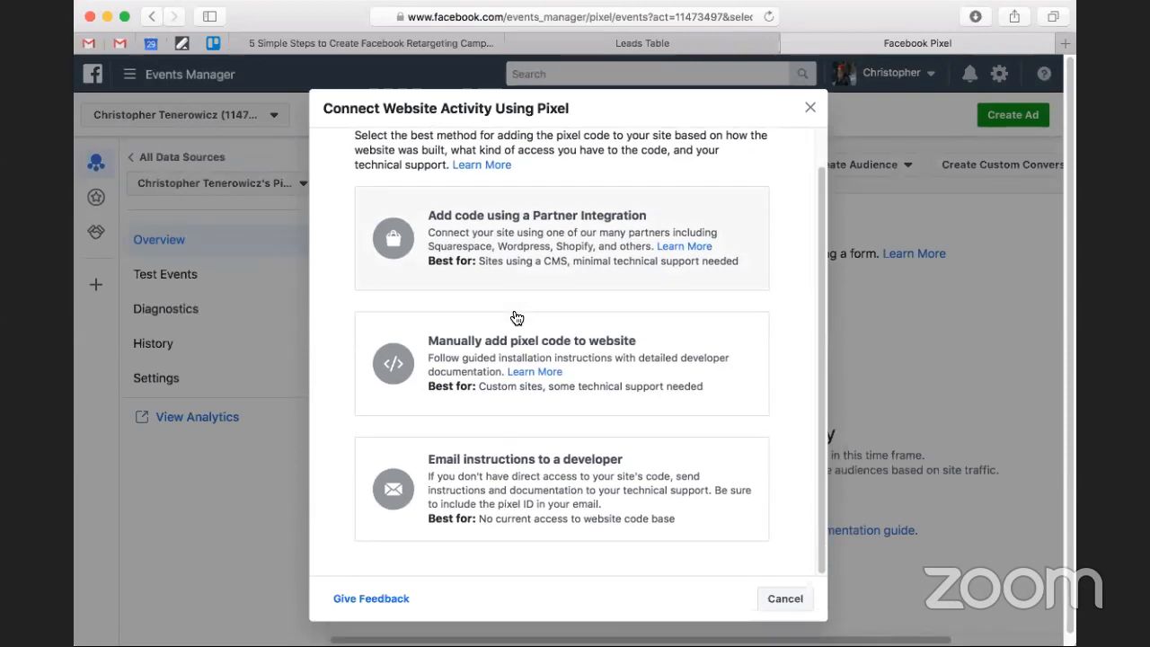
{"action": "left_click", "coordinate": [629, 369]}
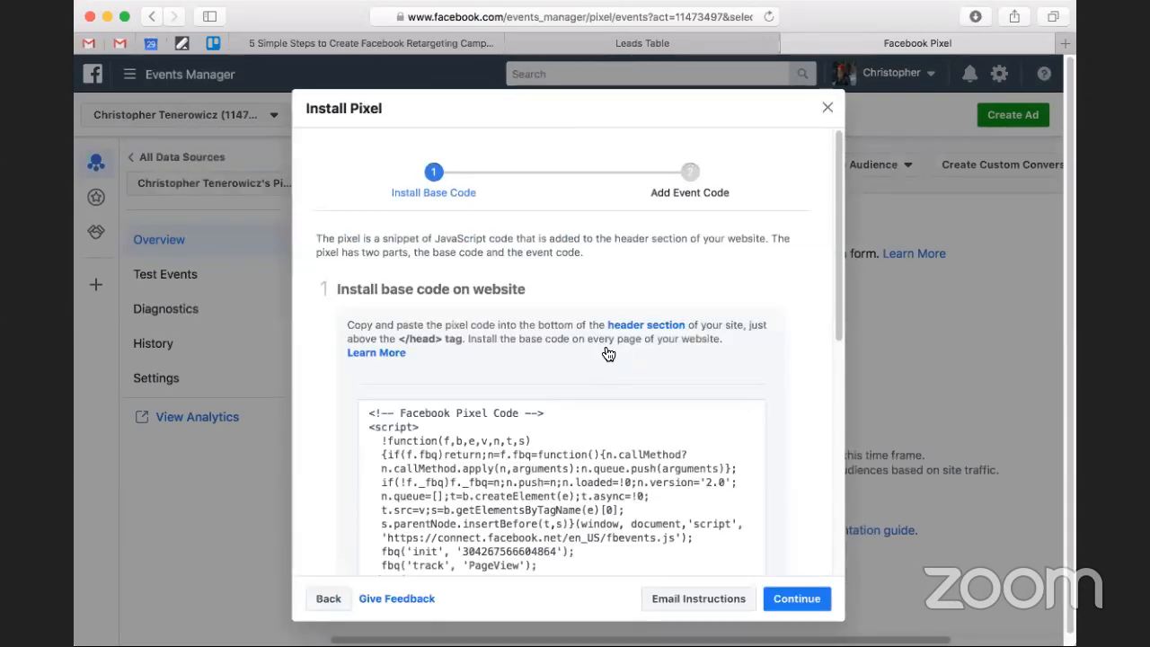
Review the Install Pixel instructions and copy the Facebook pixel base code to the clipboard.
{"action": "scroll", "coordinate": [608, 354], "scroll_direction": "down", "scroll_amount": 2}
{"action": "scroll", "coordinate": [577, 393], "scroll_direction": "down", "scroll_amount": 10}
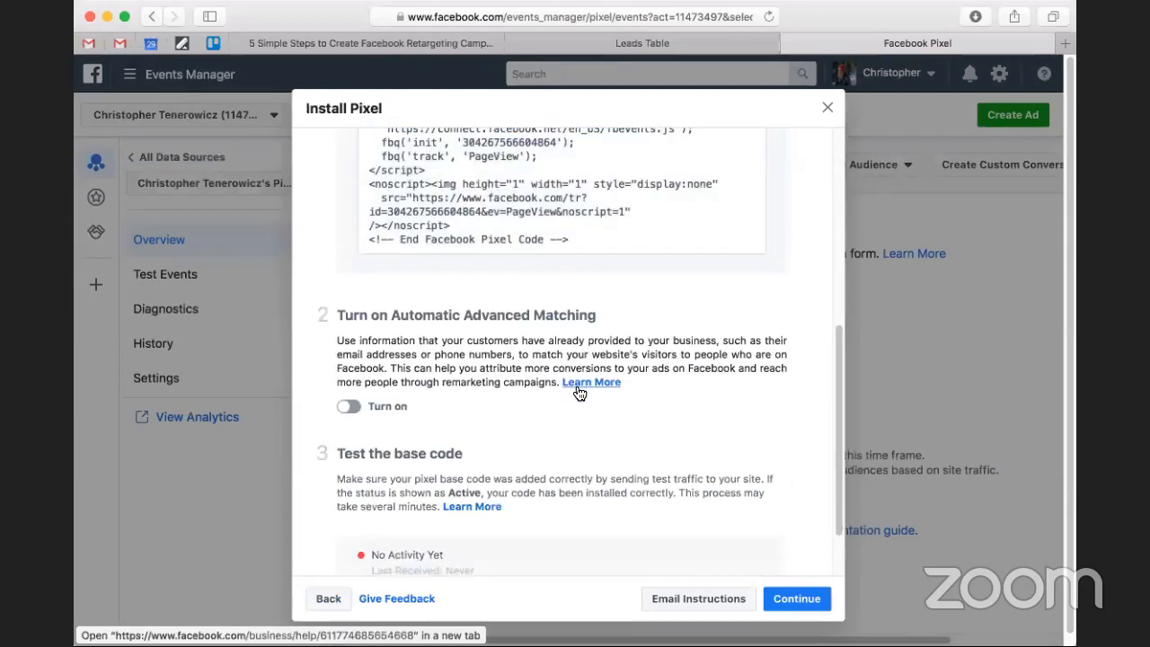
{"action": "scroll", "coordinate": [448, 326], "scroll_direction": "down", "scroll_amount": 2}
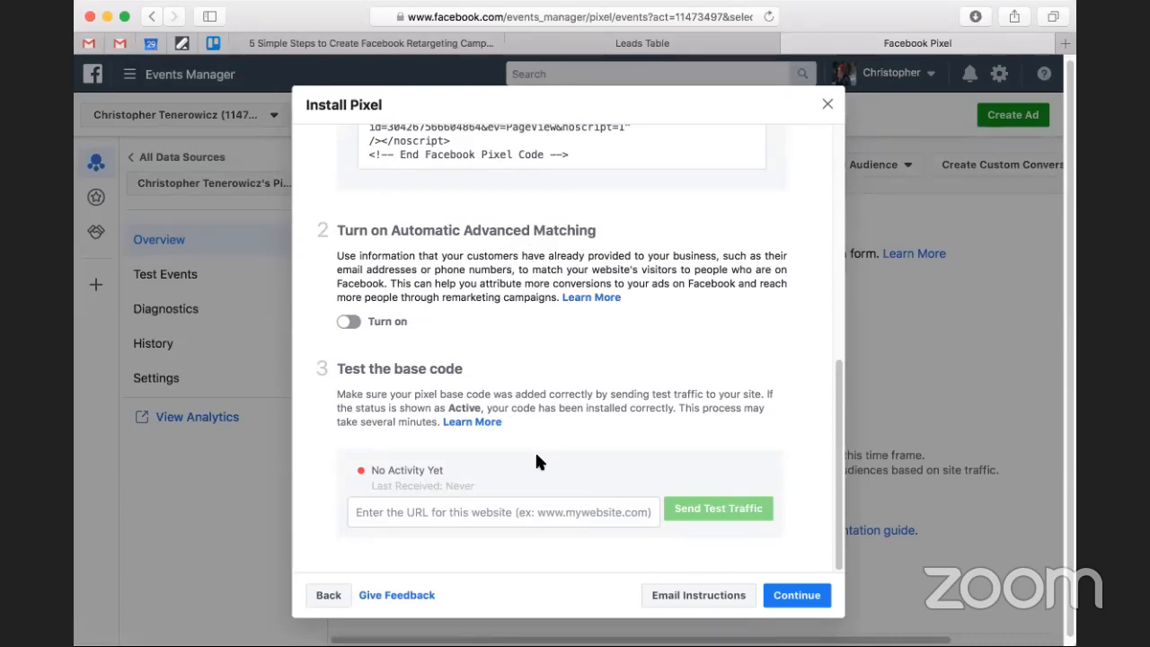
{"action": "scroll", "coordinate": [531, 459], "scroll_direction": "up", "scroll_amount": 5}
{"action": "scroll", "coordinate": [531, 459], "scroll_direction": "up", "scroll_amount": 3}
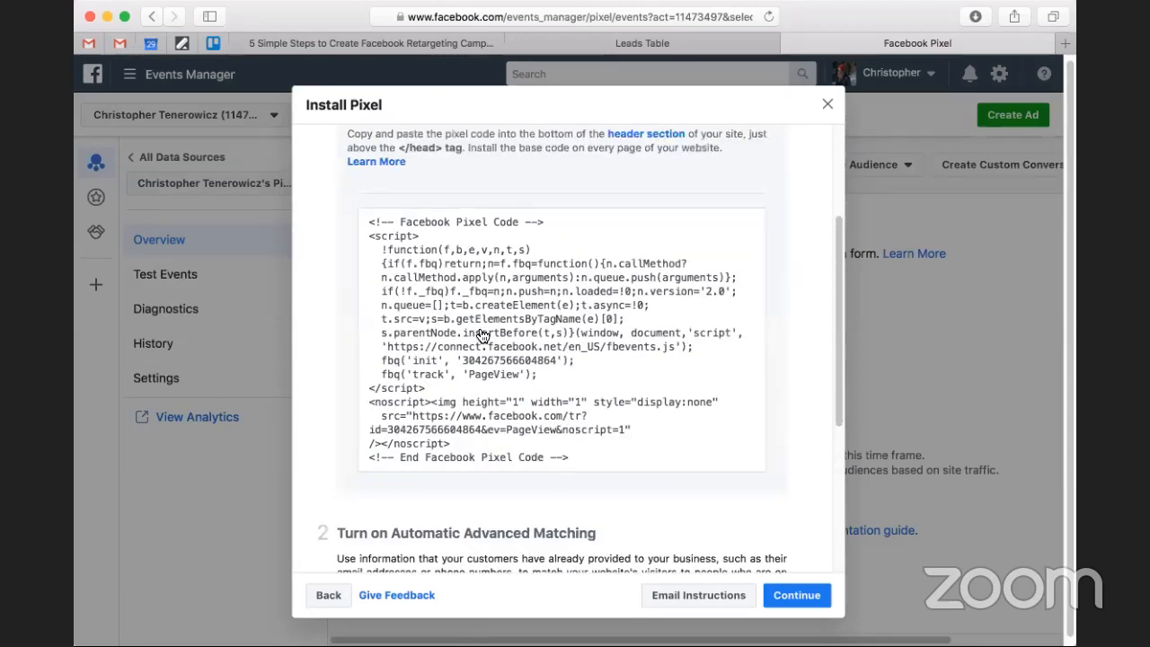
{"action": "left_click", "coordinate": [546, 397]}
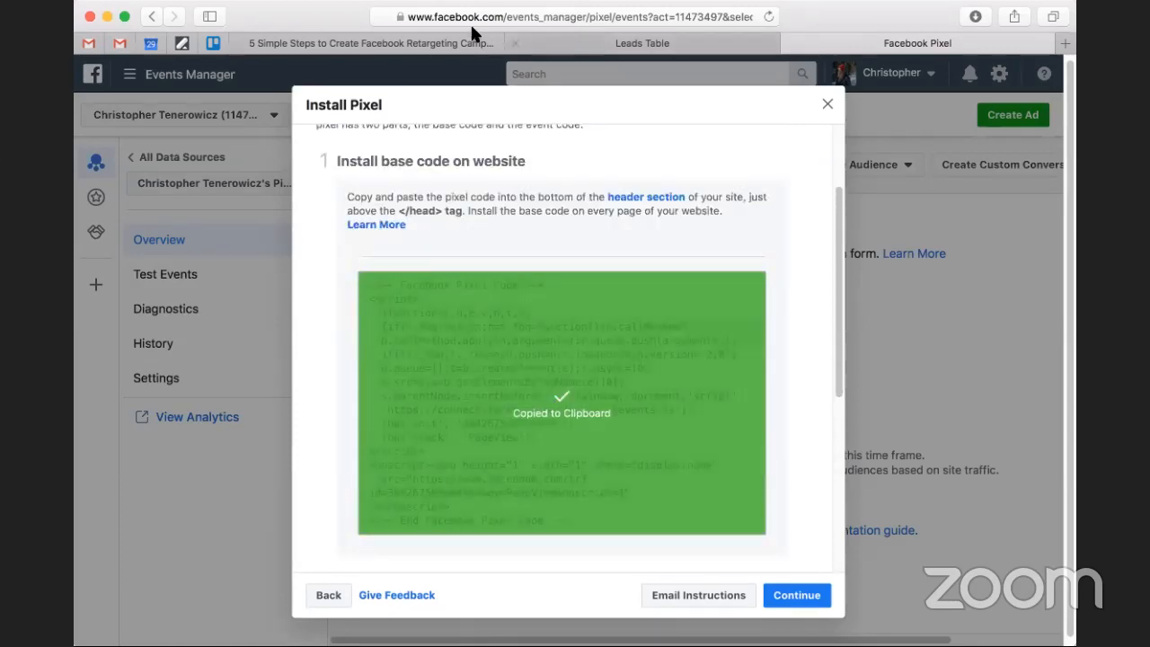
Switch to the Easy Agent PRO site and open the Facebook Pixel settings in its Pixels app.
{"action": "left_click", "coordinate": [529, 51]}
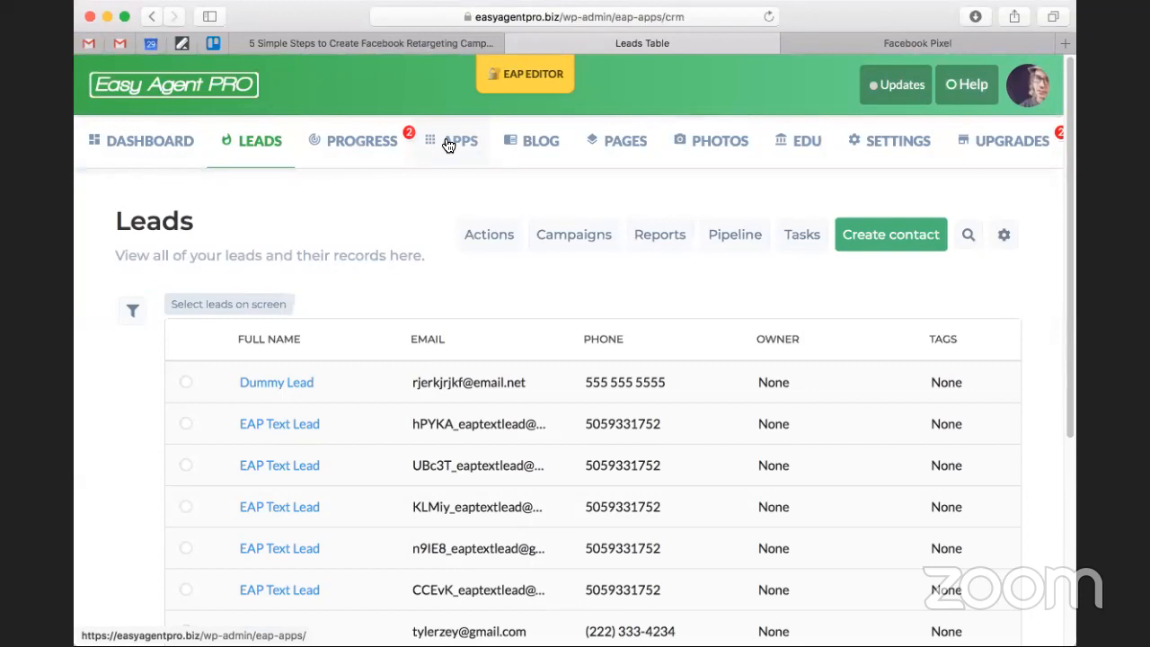
{"action": "left_click", "coordinate": [445, 144]}
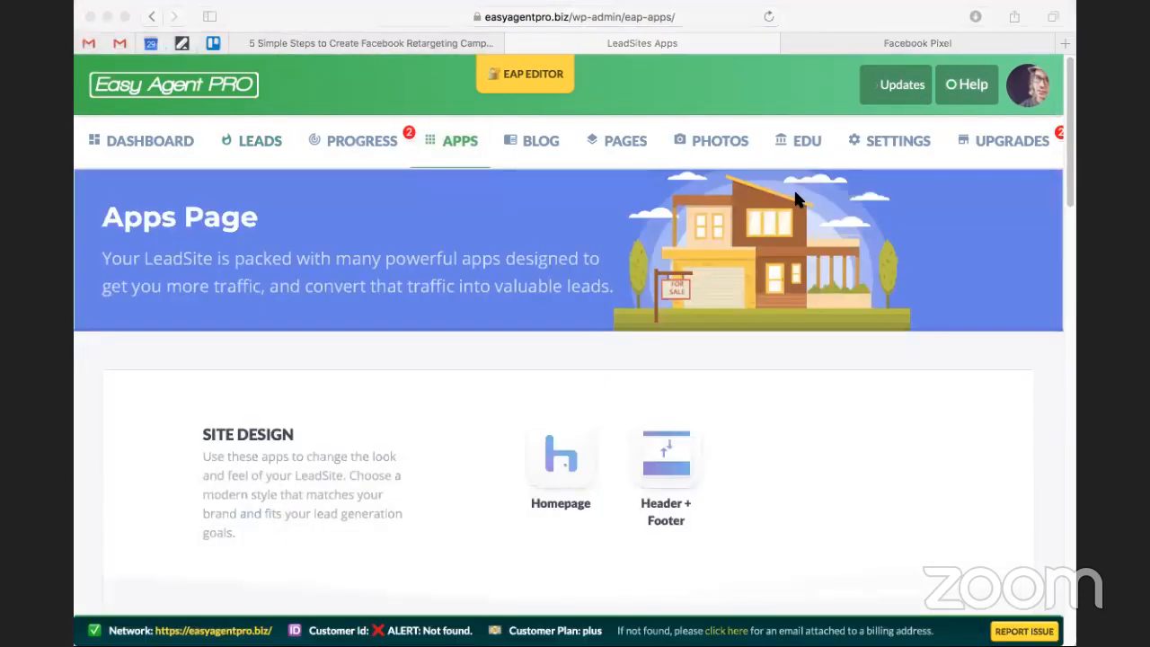
{"action": "left_click", "coordinate": [144, 404]}
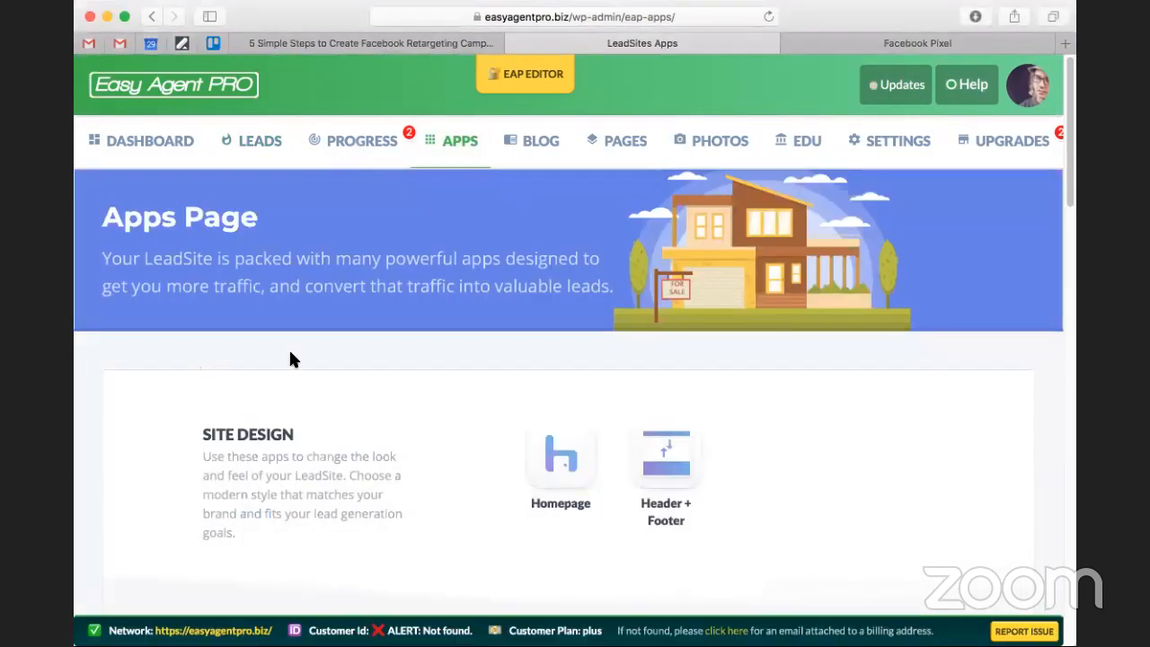
{"action": "scroll", "coordinate": [515, 341], "scroll_direction": "down", "scroll_amount": 10}
{"action": "scroll", "coordinate": [515, 341], "scroll_direction": "down", "scroll_amount": 1}
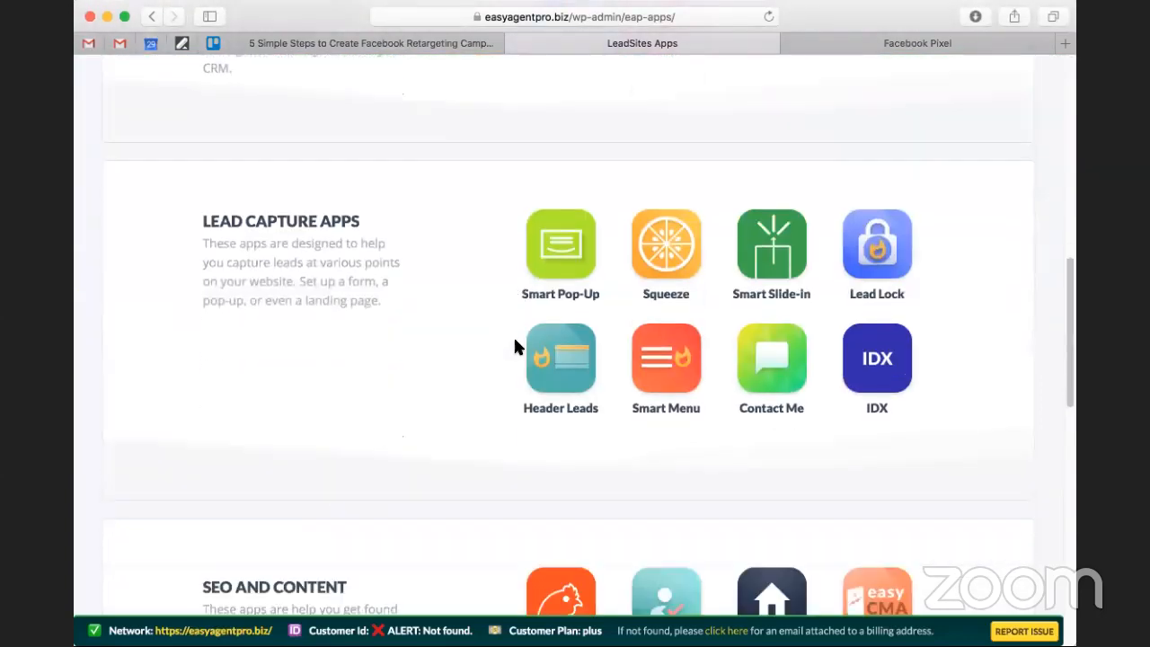
{"action": "scroll", "coordinate": [515, 344], "scroll_direction": "down", "scroll_amount": 5}
{"action": "scroll", "coordinate": [514, 342], "scroll_direction": "down", "scroll_amount": 12}
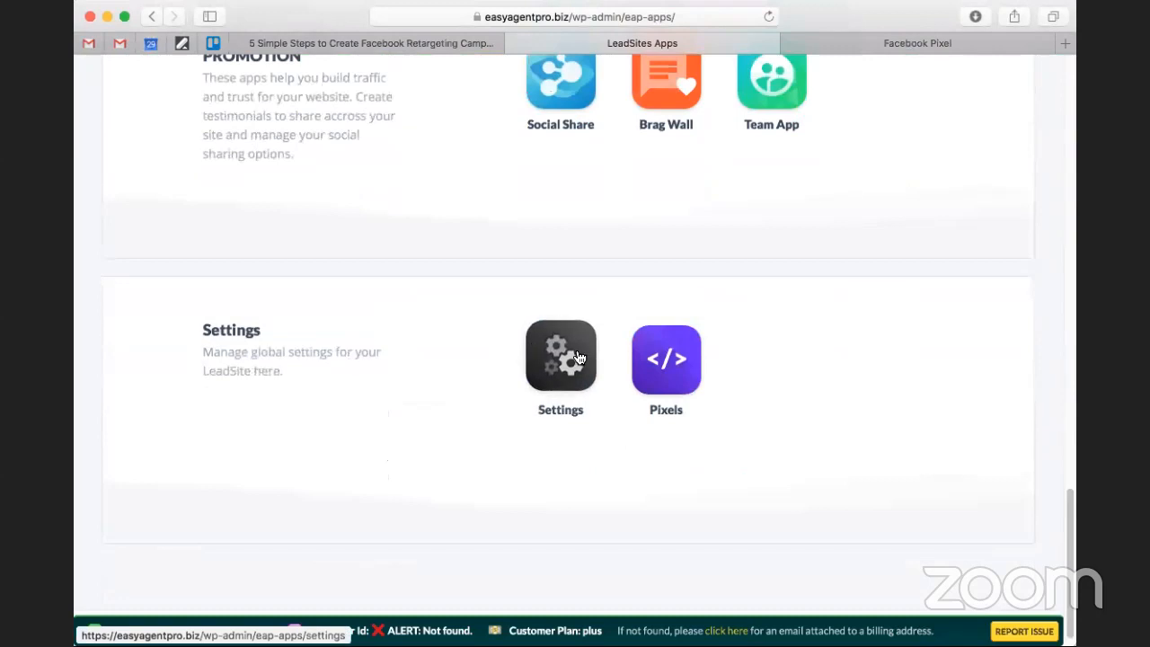
{"action": "left_click", "coordinate": [665, 360]}
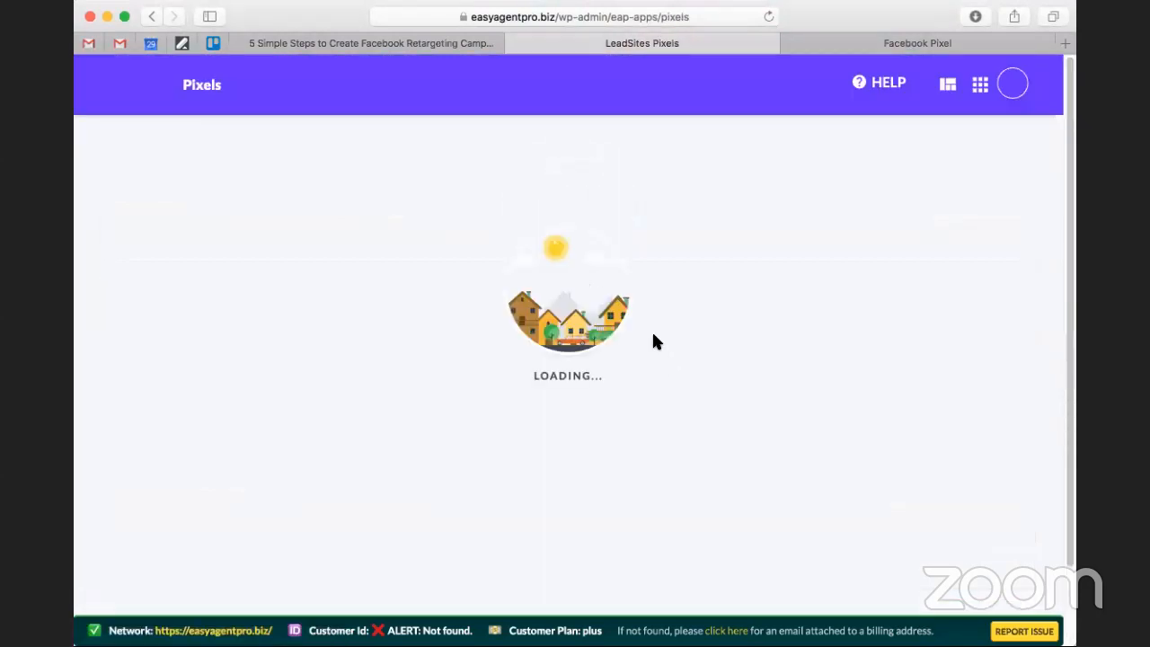
{"action": "scroll", "coordinate": [380, 224], "scroll_direction": "down", "scroll_amount": 3}
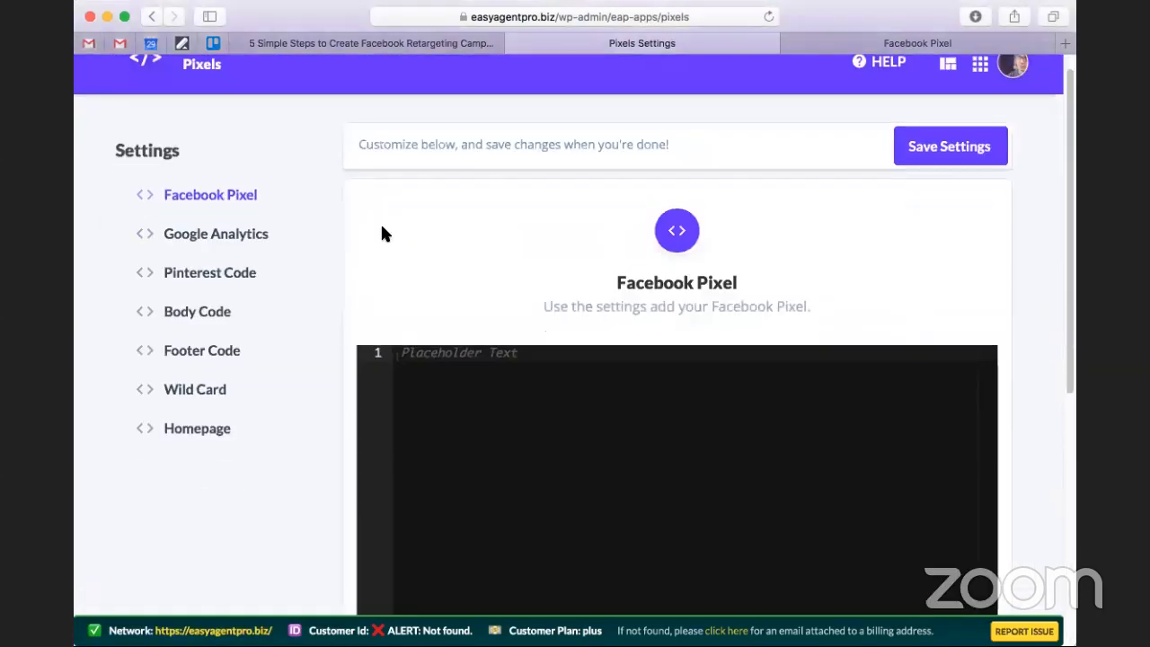
Paste the copied Facebook pixel base code into the Facebook Pixel code editor and save the settings.
{"action": "scroll", "coordinate": [440, 251], "scroll_direction": "up", "scroll_amount": 2}
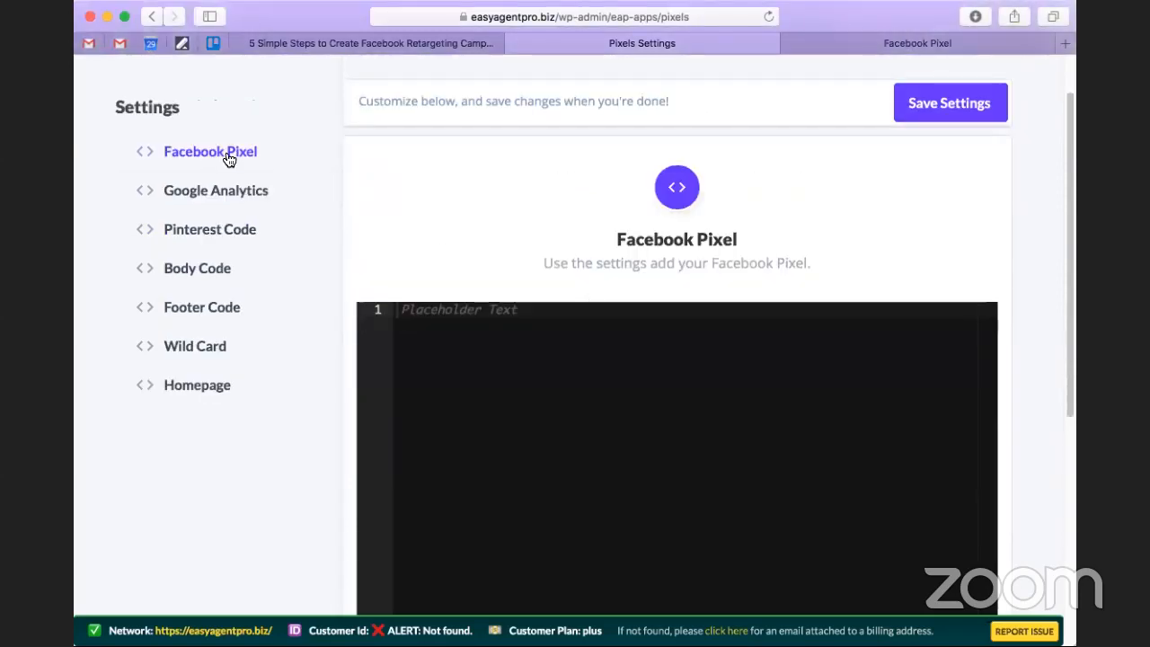
{"action": "left_click", "coordinate": [535, 380]}
{"action": "key", "text": "super+v"}
{"action": "scroll", "coordinate": [571, 539], "scroll_direction": "down", "scroll_amount": 2}
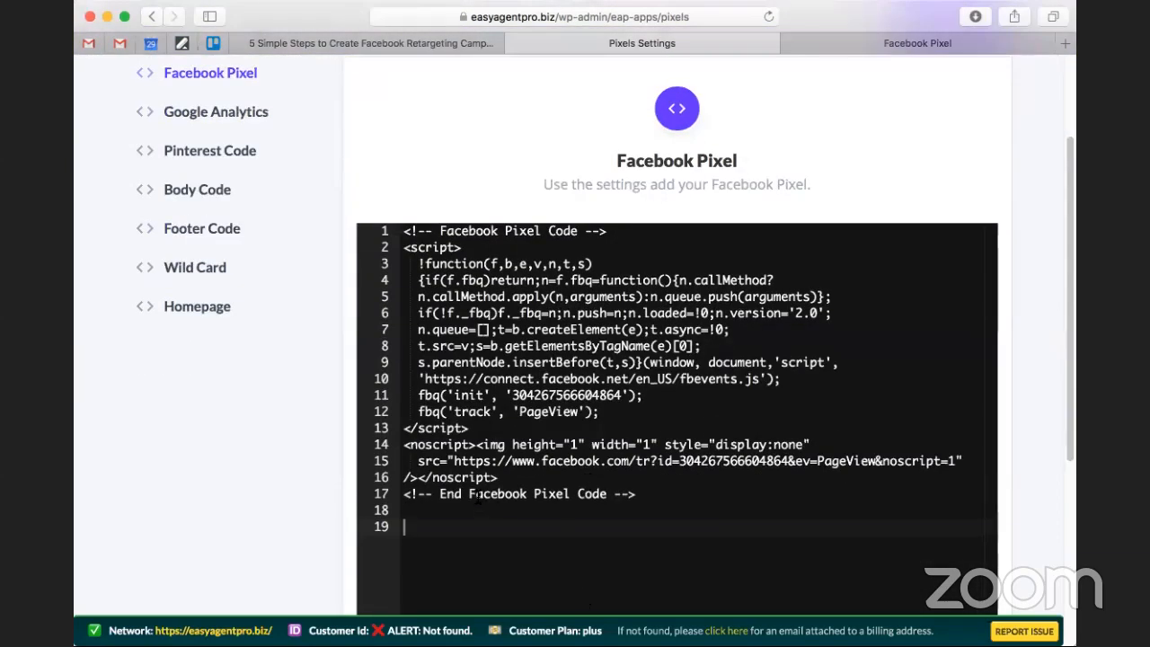
{"action": "scroll", "coordinate": [485, 493], "scroll_direction": "up", "scroll_amount": 2}
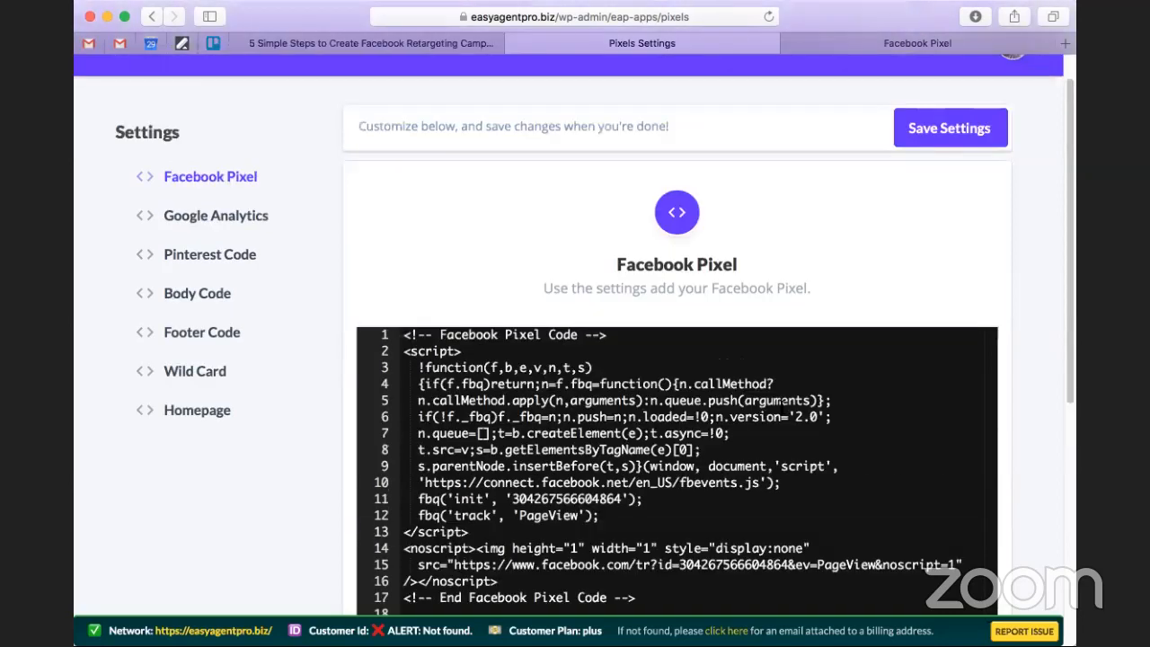
{"action": "left_click", "coordinate": [934, 133]}
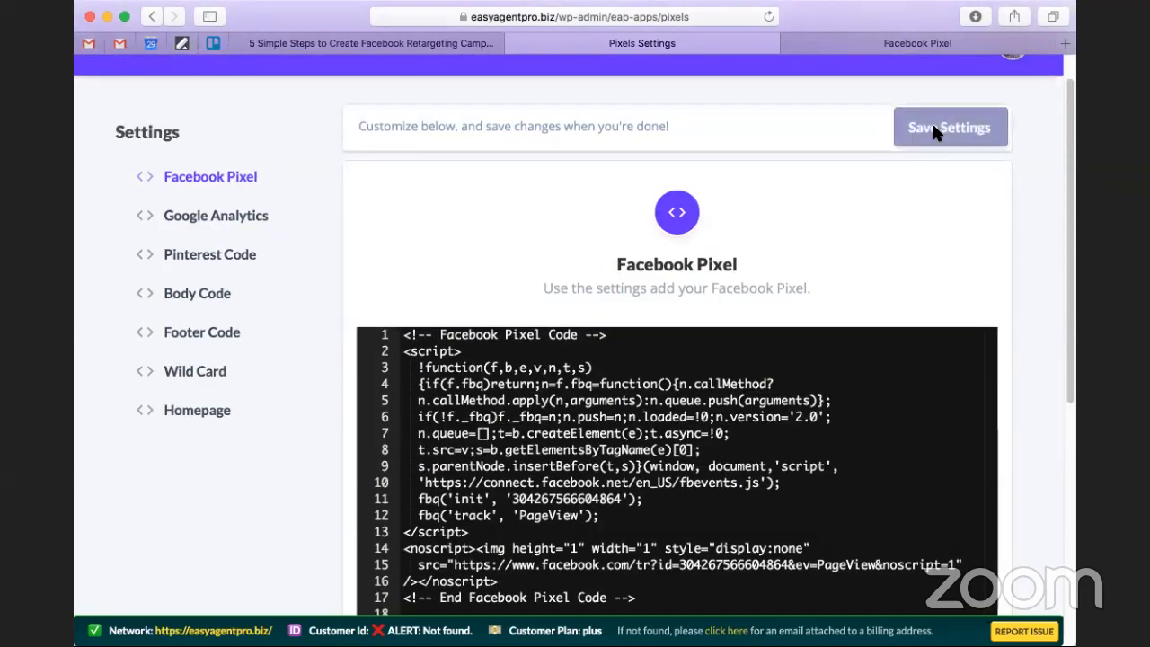
Find the base code test in the Install Pixel instructions, then open the live LeadSite and copy its web address.
{"action": "left_click", "coordinate": [856, 38]}
{"action": "scroll", "coordinate": [644, 363], "scroll_direction": "down", "scroll_amount": 8}
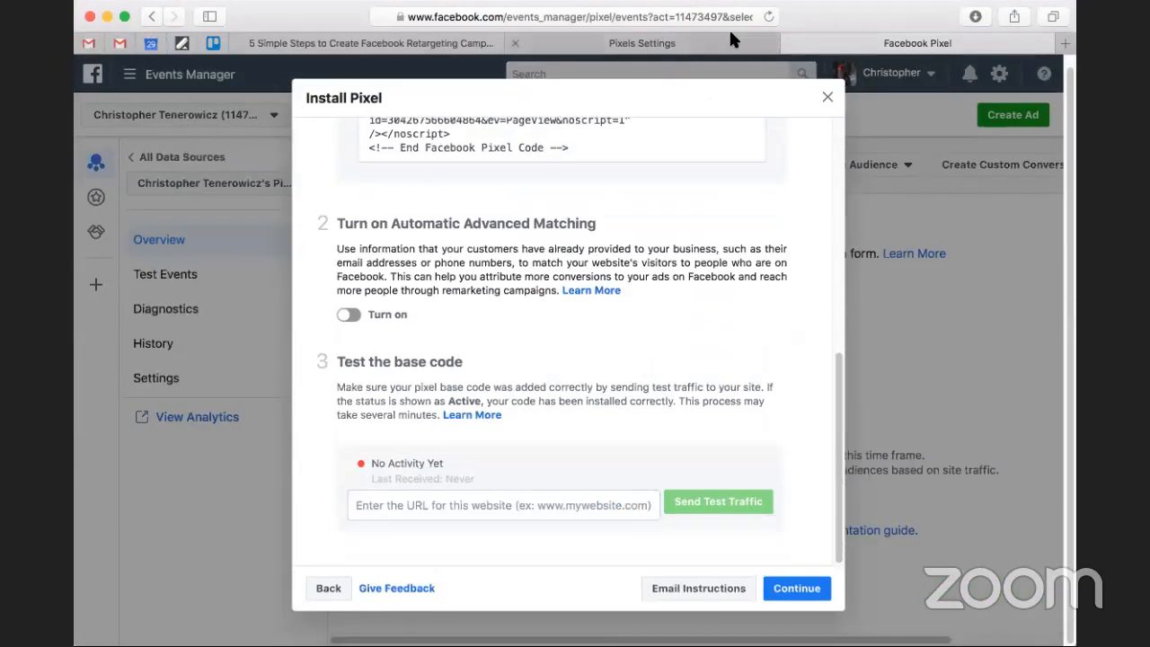
{"action": "left_click", "coordinate": [620, 43]}
{"action": "left_click", "coordinate": [1013, 90]}
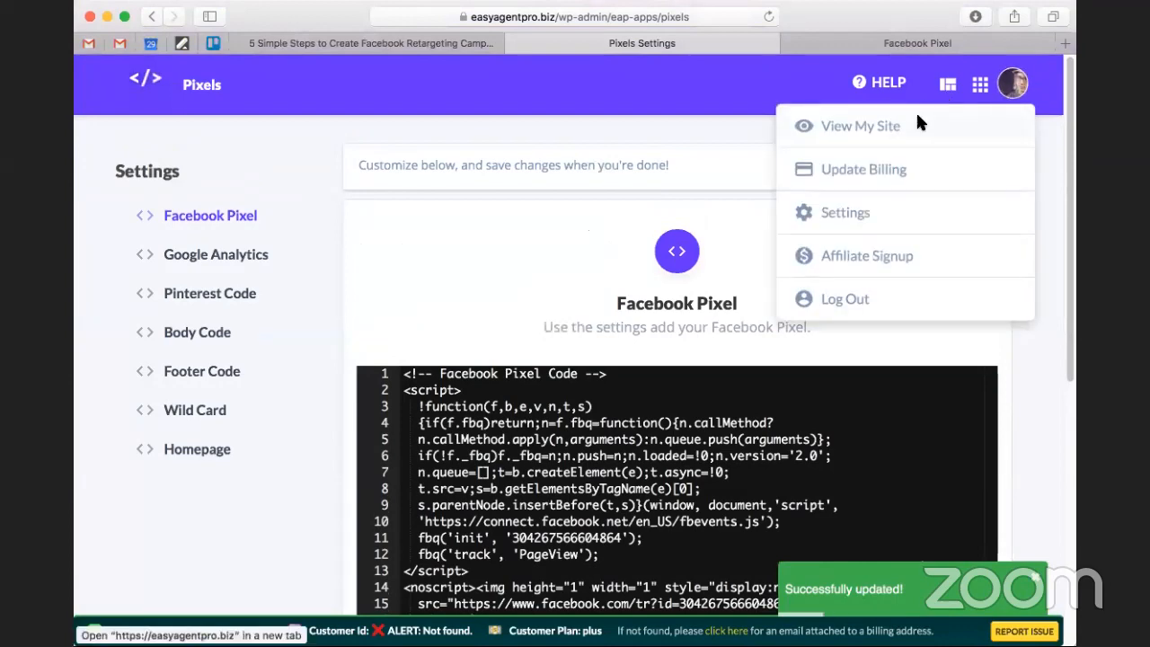
{"action": "left_click", "coordinate": [915, 111]}
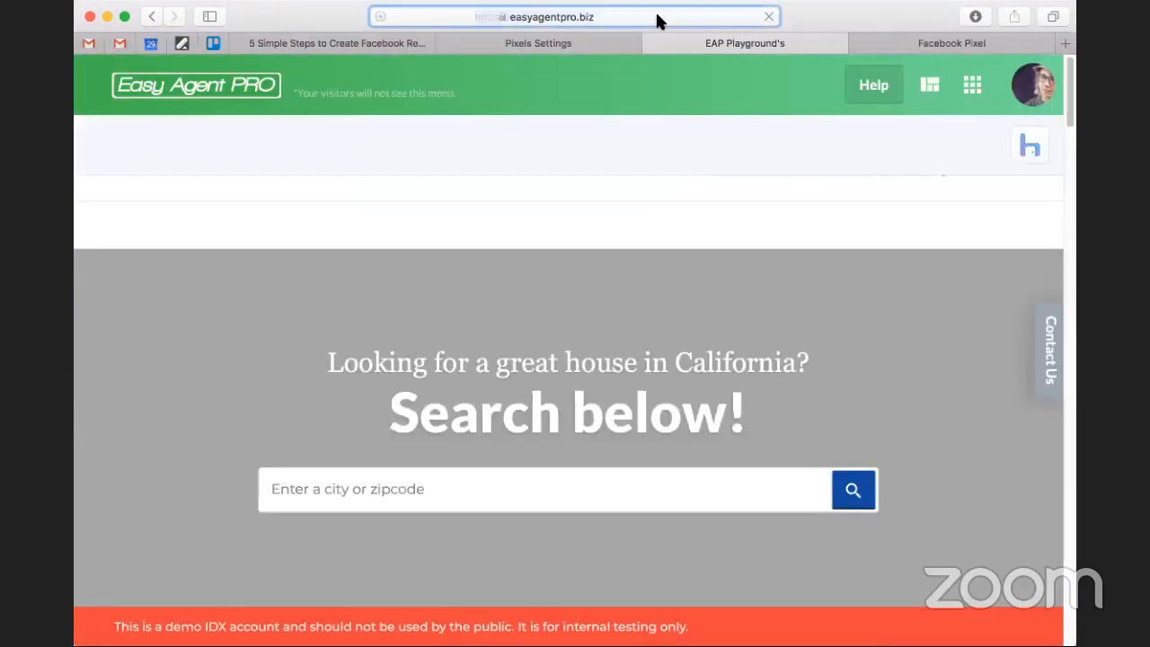
{"action": "left_click", "coordinate": [657, 16]}
{"action": "key", "text": "super+c"}
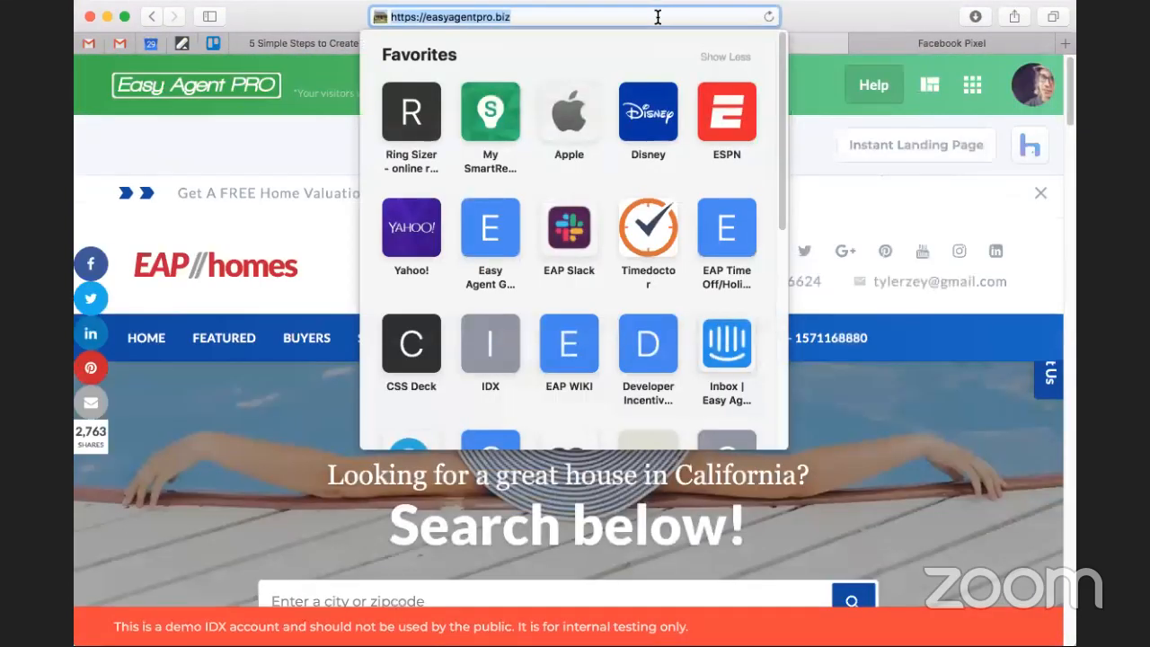
{"action": "left_click", "coordinate": [871, 15]}
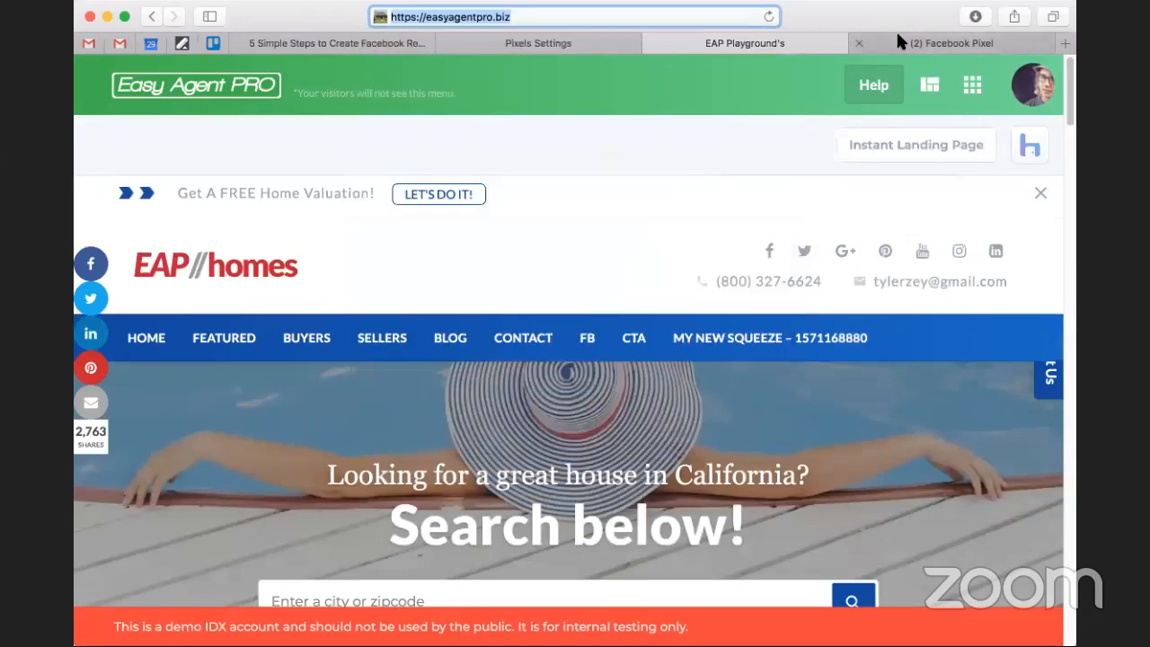
{"action": "left_click", "coordinate": [898, 37]}
{"action": "left_click", "coordinate": [615, 505]}
{"action": "key", "text": "super+v"}
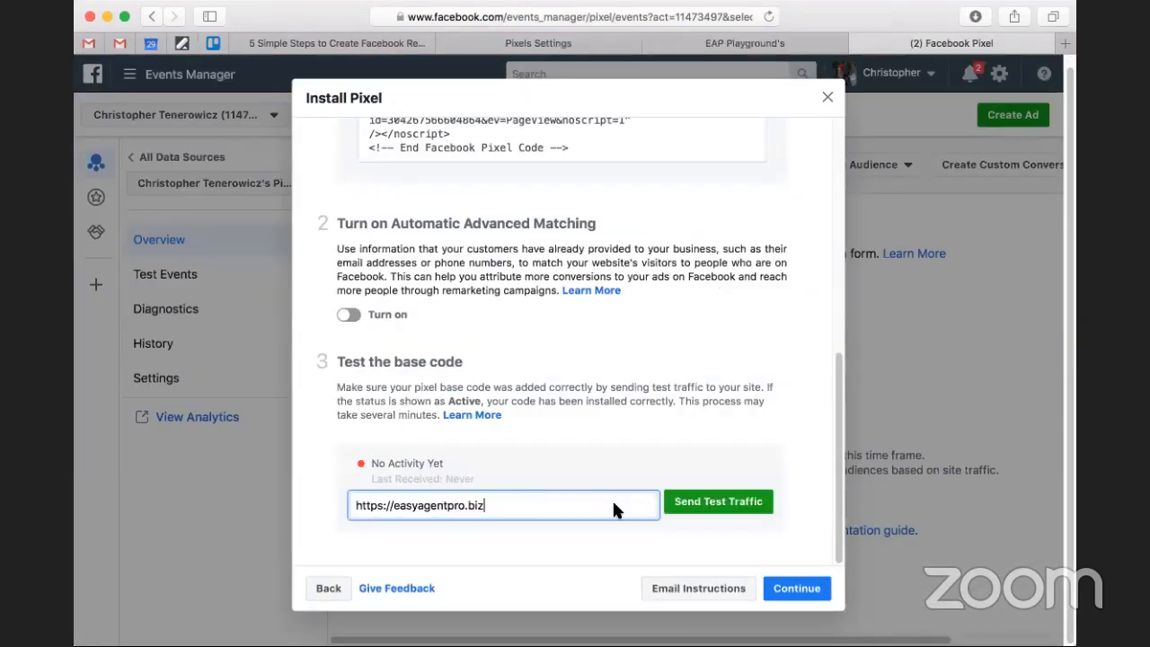
{"action": "left_click", "coordinate": [686, 500]}
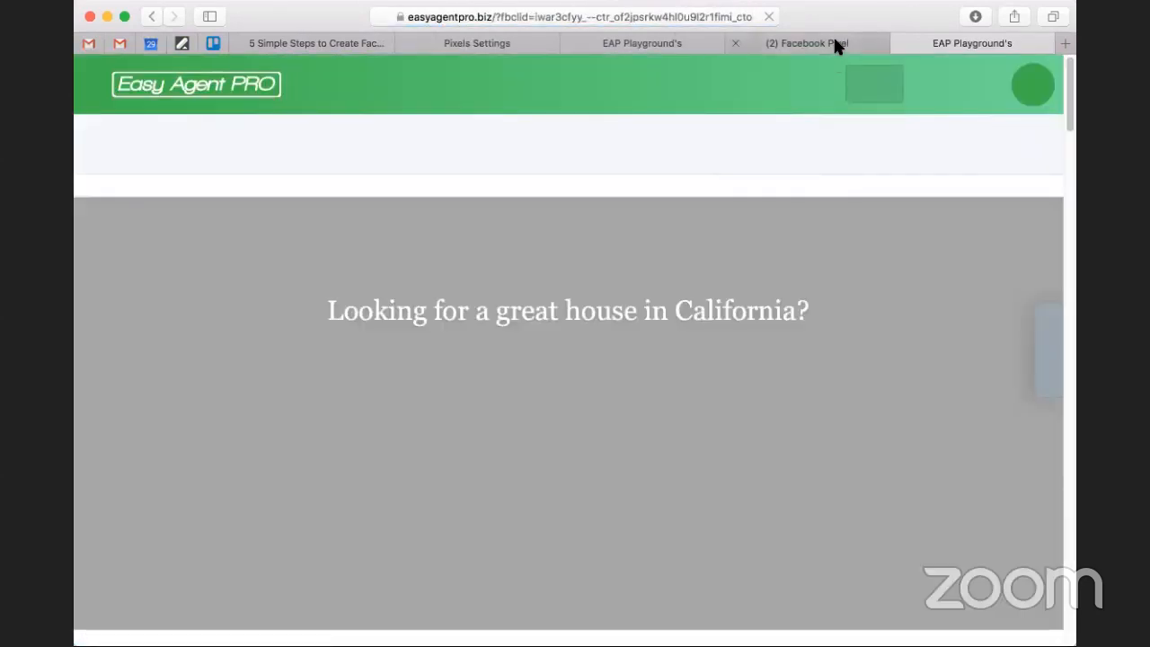
{"action": "left_click", "coordinate": [834, 42]}
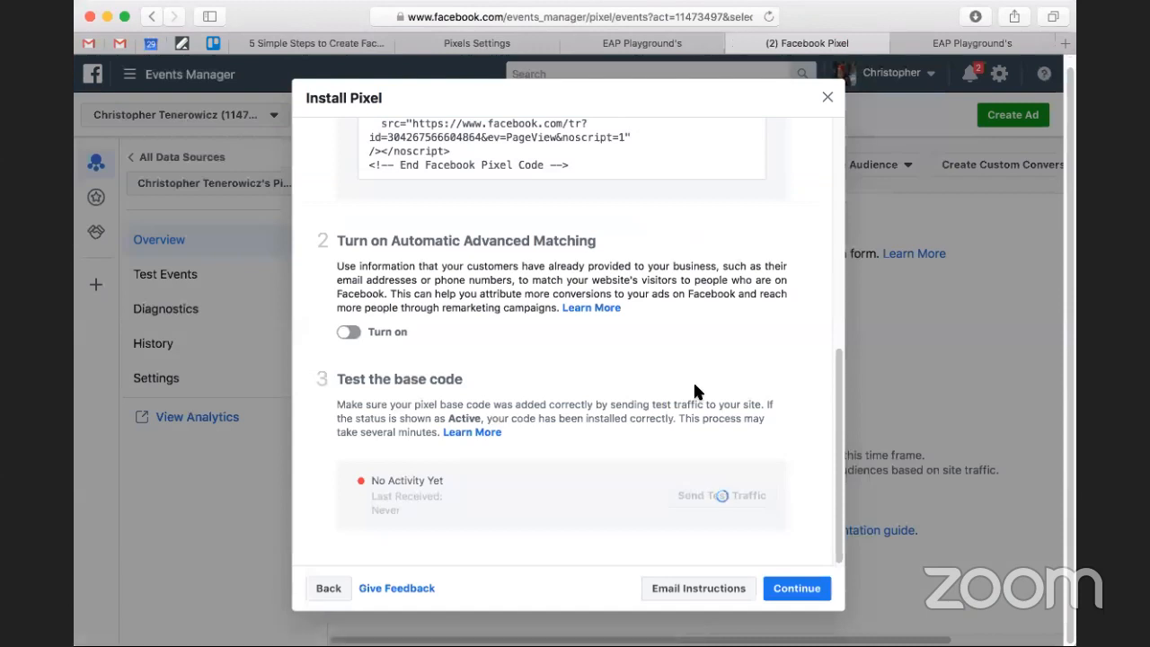
{"action": "left_click", "coordinate": [716, 496]}
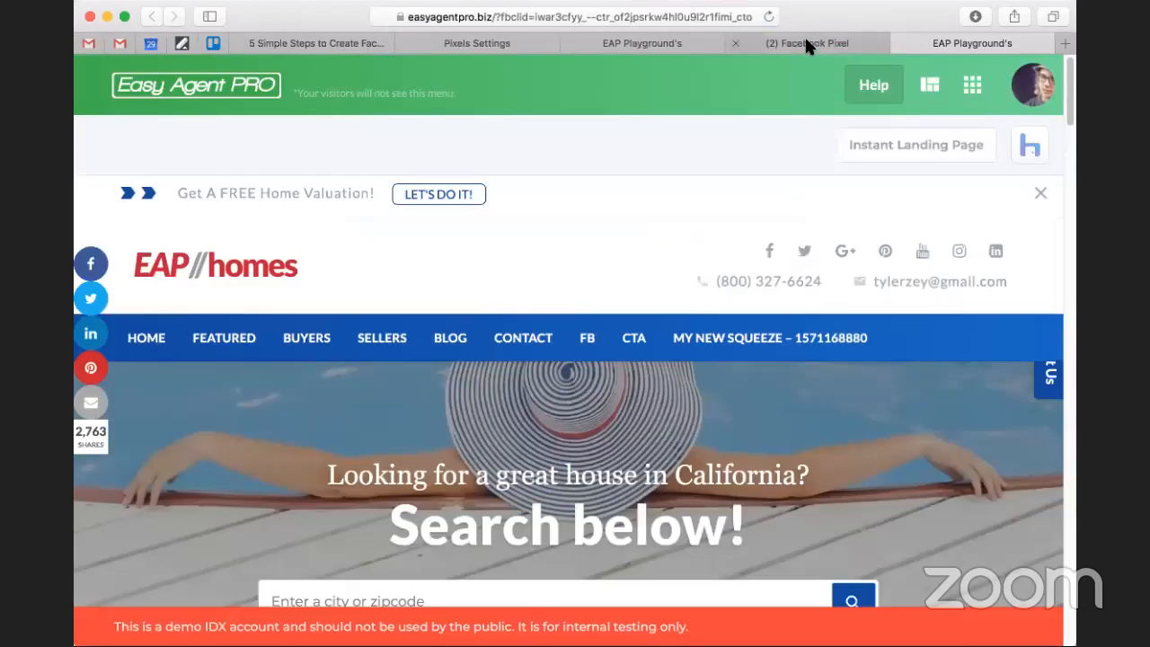
Close the Install Pixel dialog, look at the website page opened by the traffic test and close that page.
{"action": "left_click", "coordinate": [806, 43]}
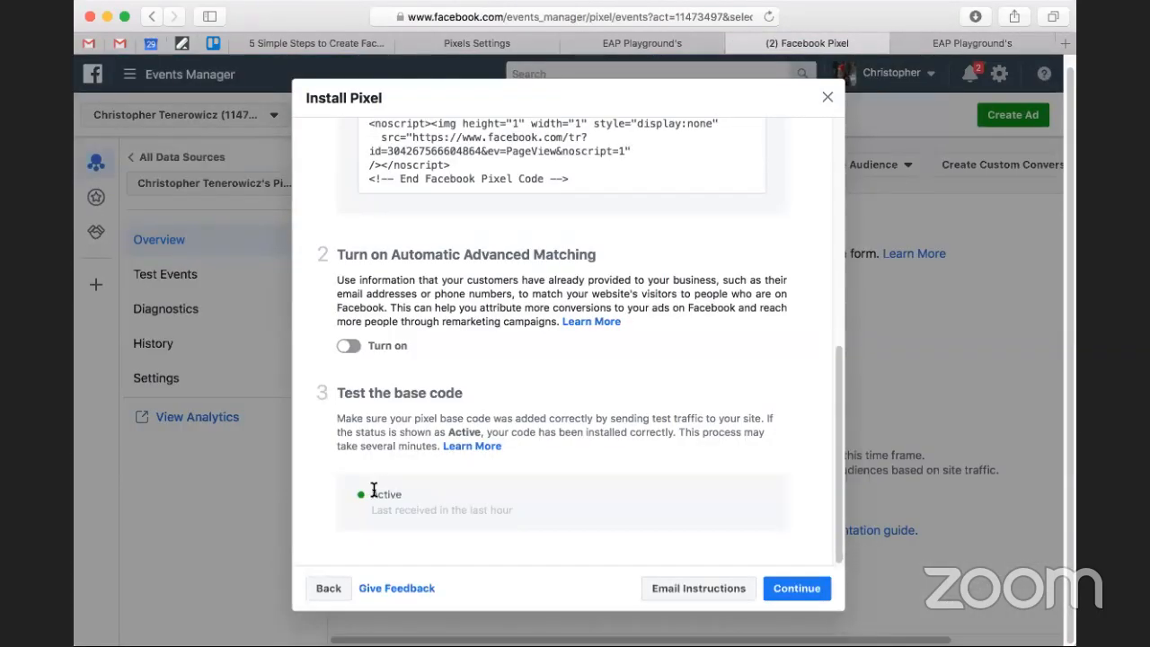
{"action": "scroll", "coordinate": [373, 491], "scroll_direction": "up", "scroll_amount": 2}
{"action": "scroll", "coordinate": [513, 399], "scroll_direction": "up", "scroll_amount": 10}
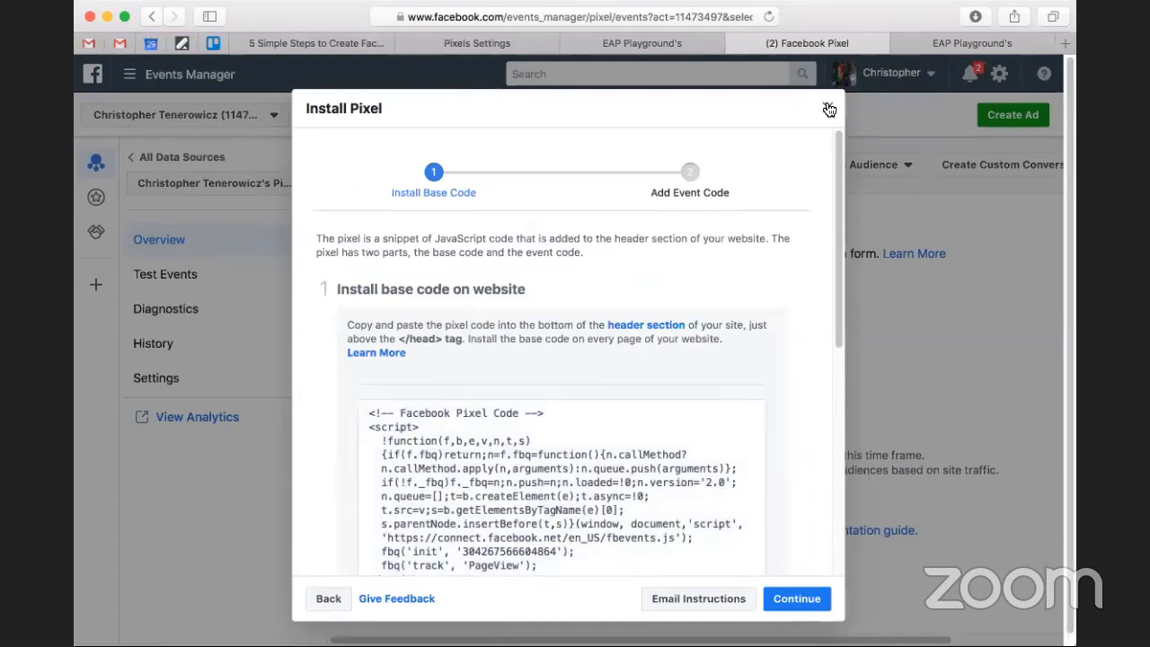
{"action": "left_click", "coordinate": [828, 109]}
{"action": "left_click", "coordinate": [941, 44]}
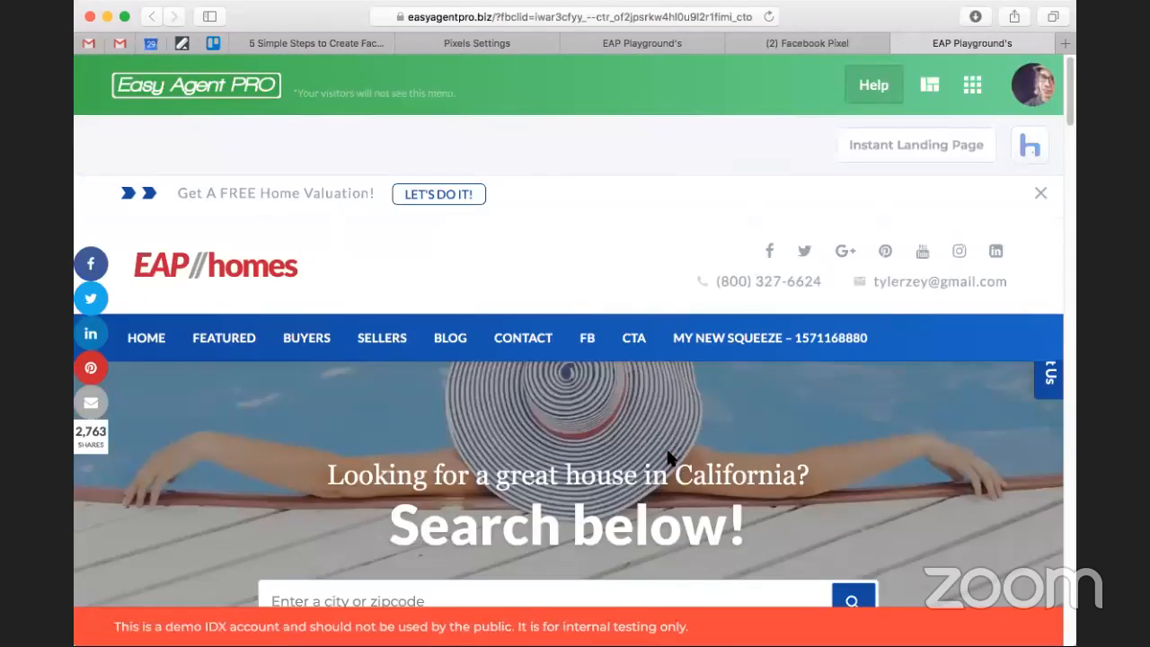
{"action": "scroll", "coordinate": [667, 457], "scroll_direction": "down", "scroll_amount": 2}
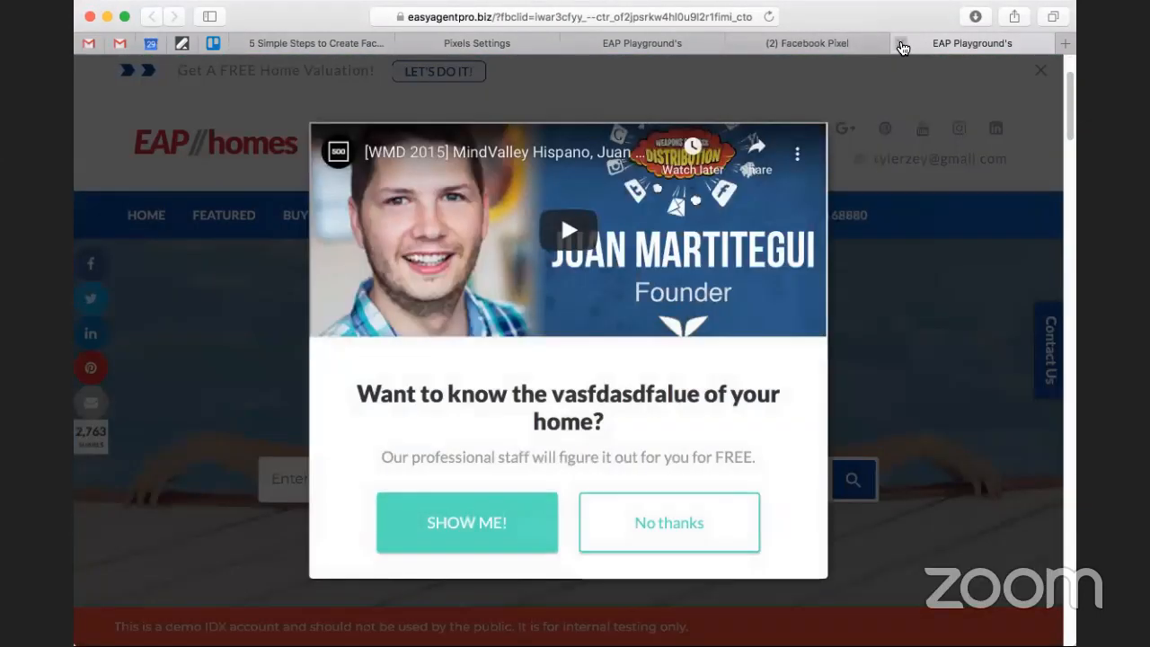
{"action": "left_click", "coordinate": [901, 44]}
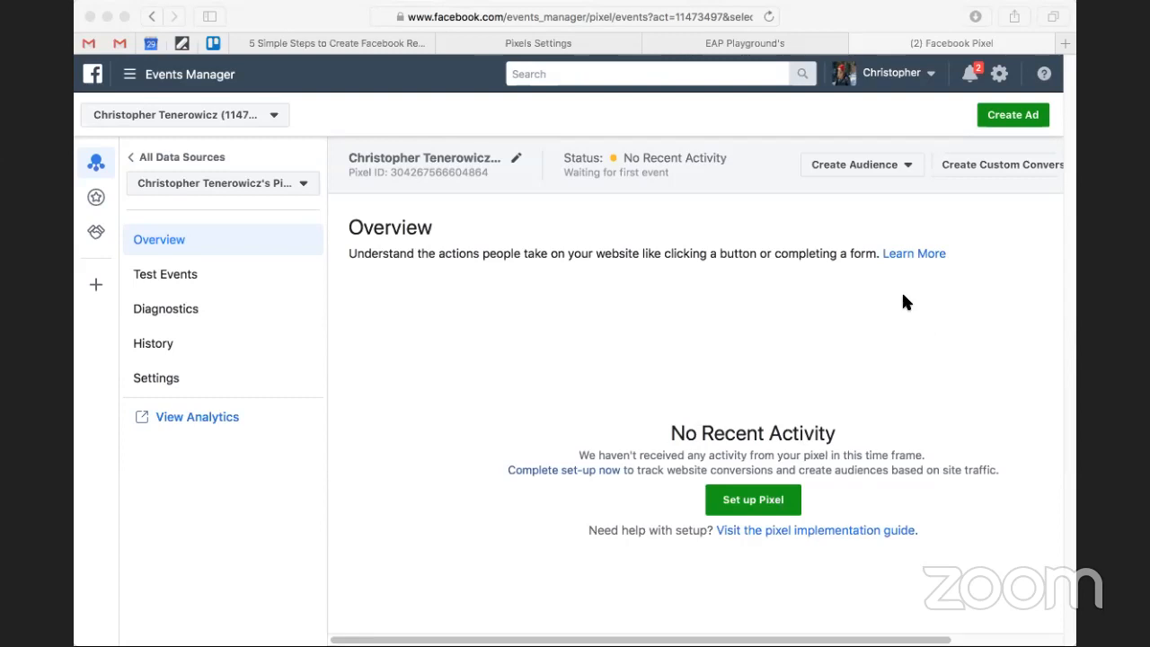
Start creating a new ad from Events Manager and close the Facebook Pixel page.
{"action": "left_click", "coordinate": [845, 18]}
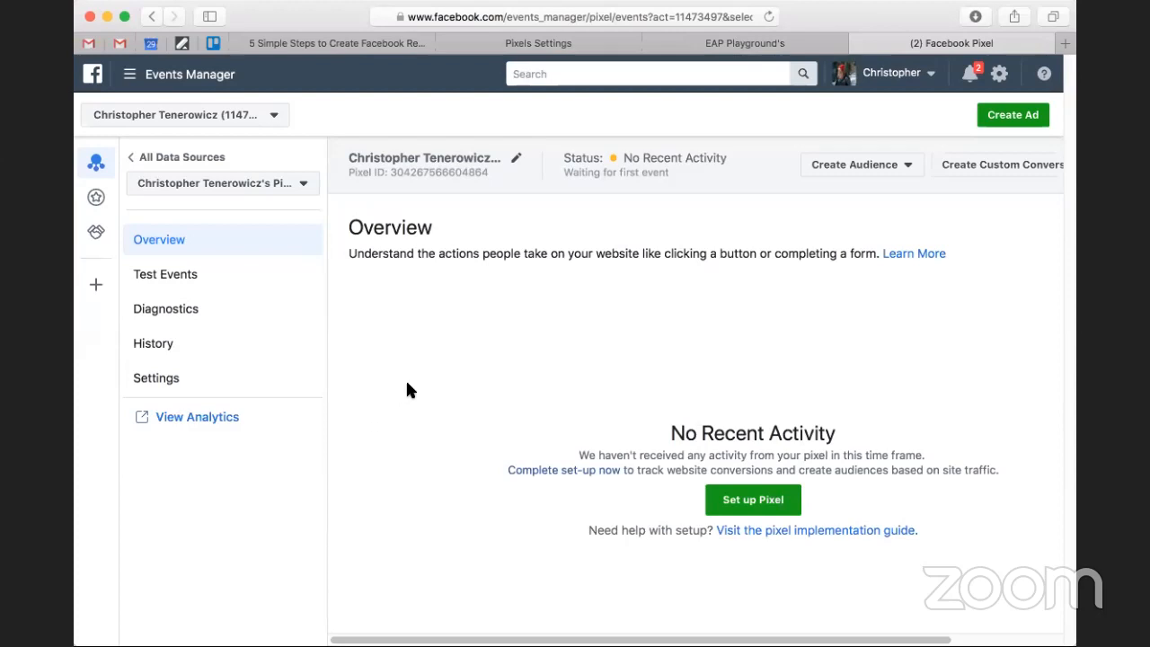
{"action": "left_click", "coordinate": [1002, 126]}
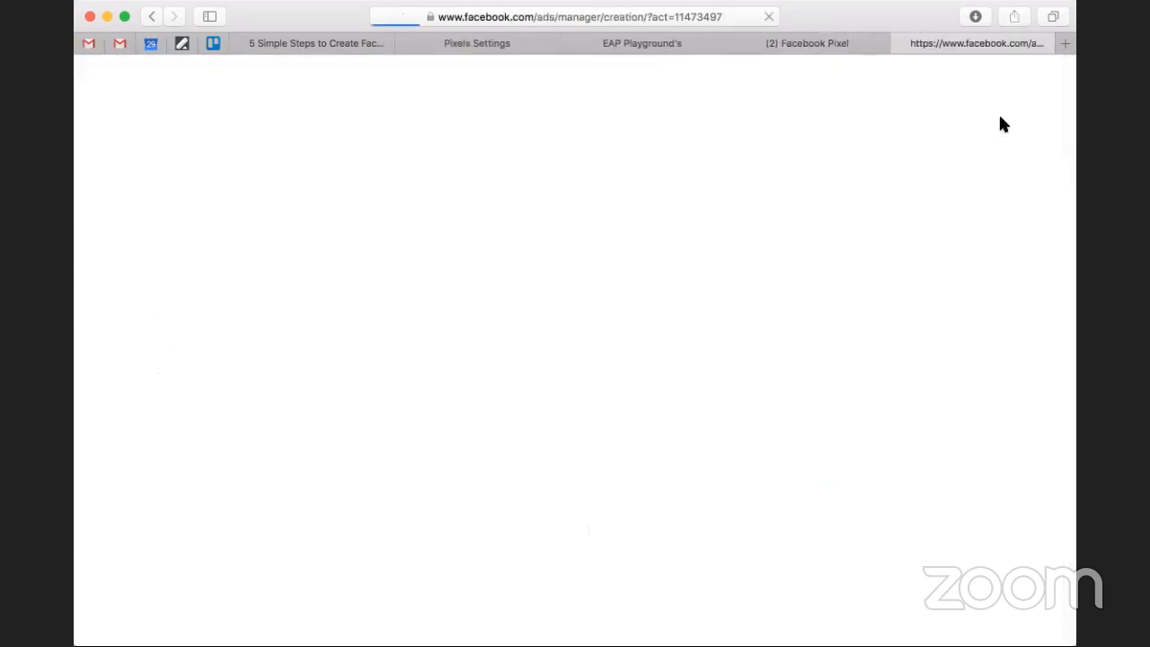
{"action": "left_click", "coordinate": [735, 43]}
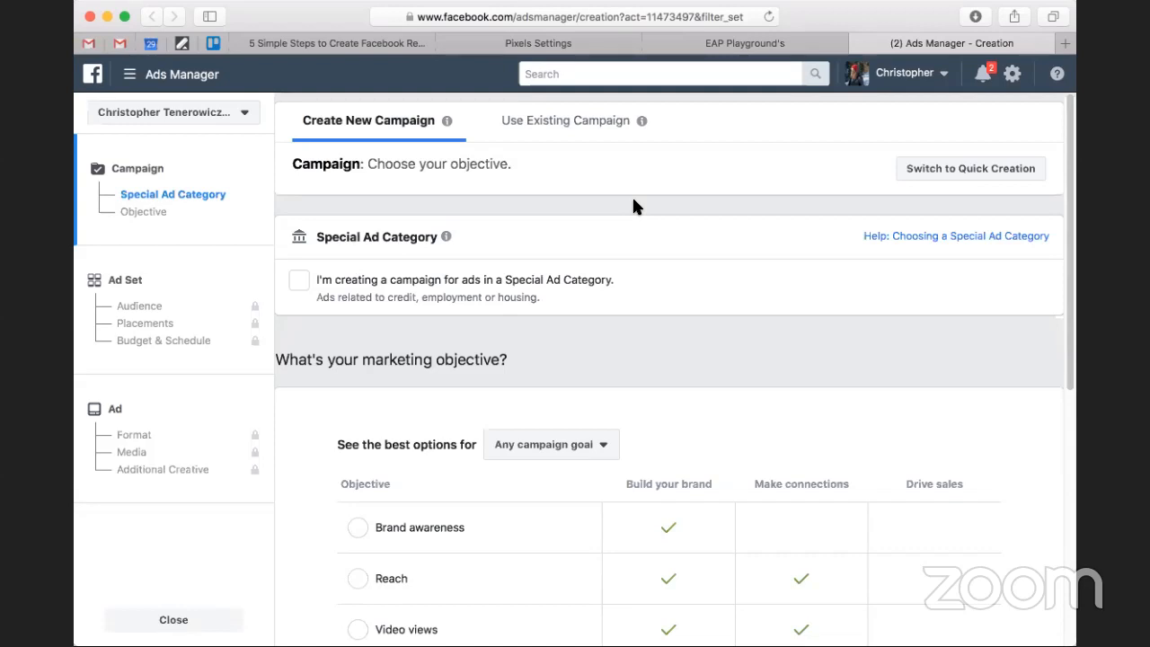
Go from the Pixels settings to the LeadSites apps page, then return to the Ads Manager campaign creation page.
{"action": "left_click", "coordinate": [538, 44]}
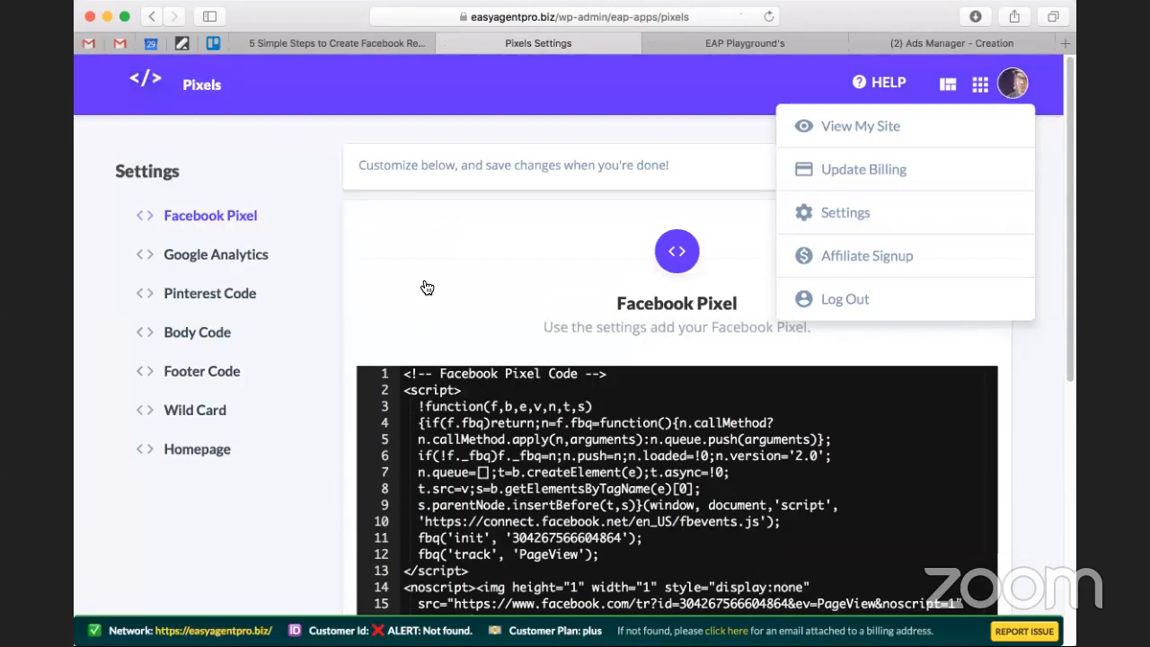
{"action": "left_click", "coordinate": [980, 85]}
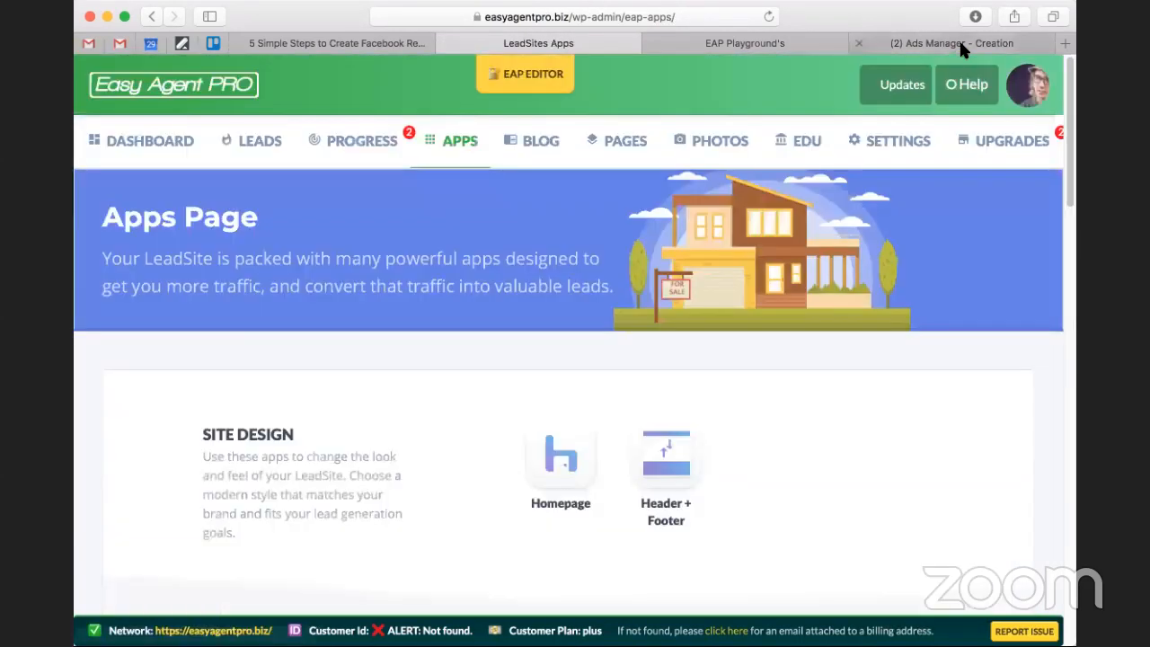
{"action": "left_click", "coordinate": [960, 42]}
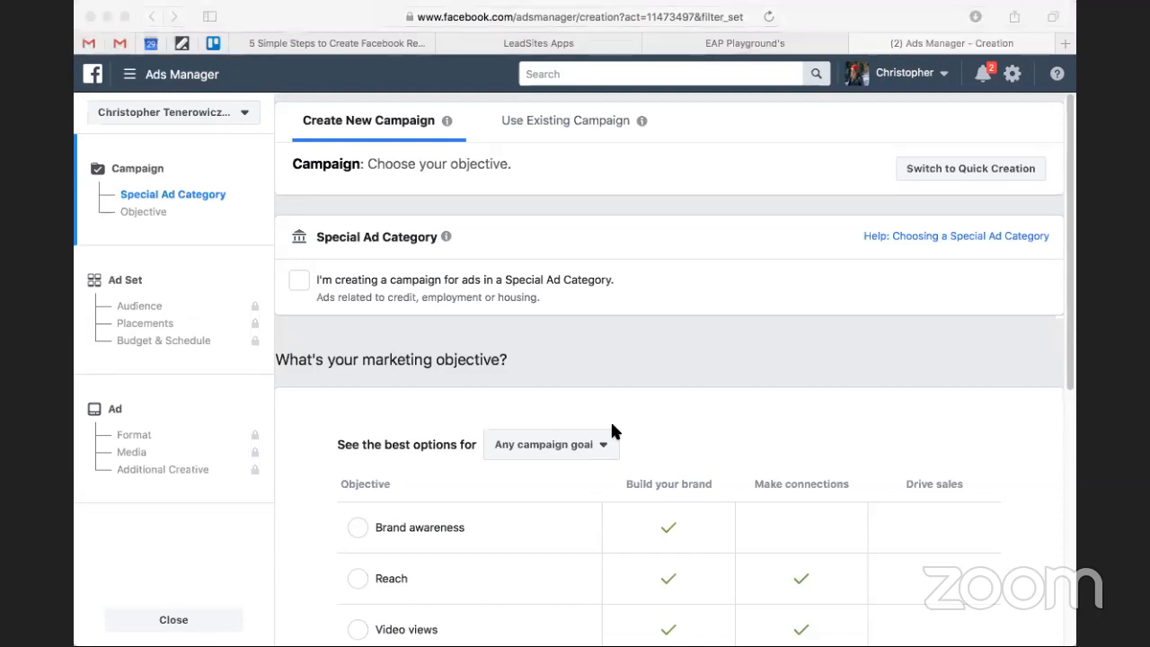
{"action": "left_click", "coordinate": [121, 562]}
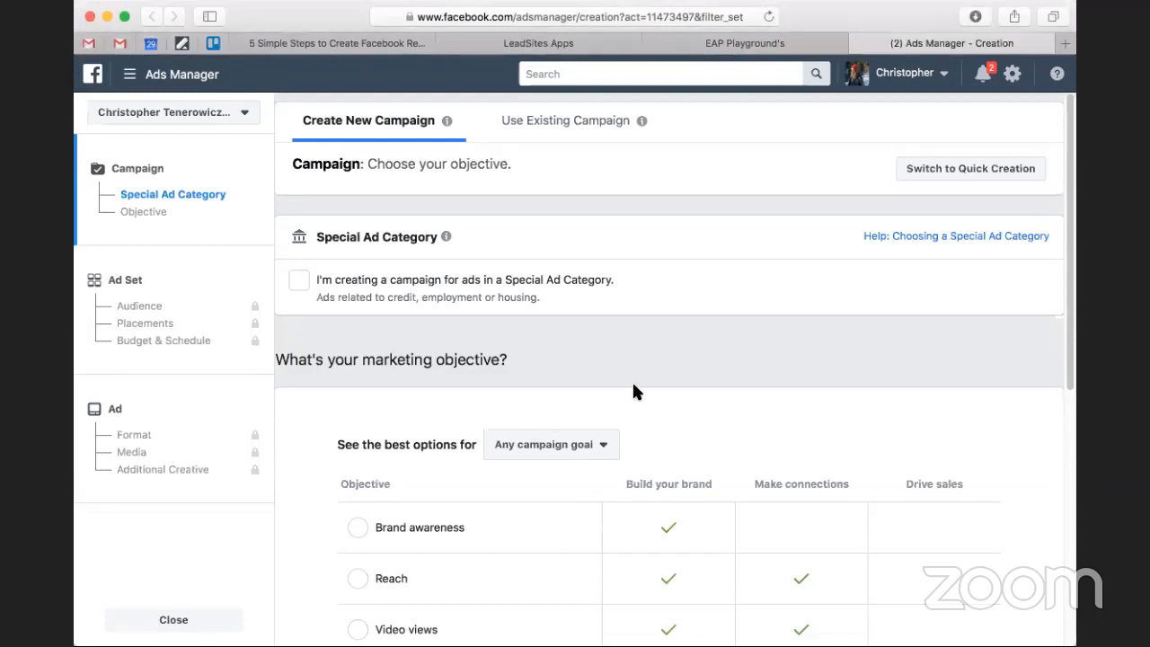
Choose Traffic as the marketing objective for the new campaign and review the objective's description.
{"action": "scroll", "coordinate": [633, 385], "scroll_direction": "down", "scroll_amount": 3}
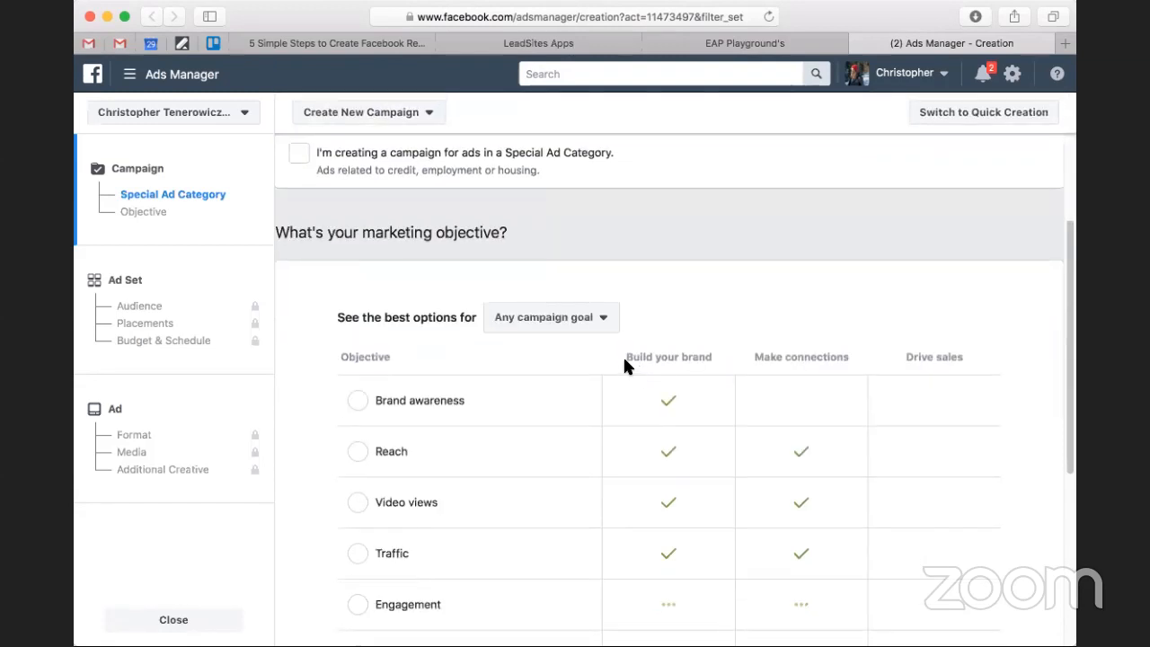
{"action": "scroll", "coordinate": [623, 357], "scroll_direction": "down", "scroll_amount": 2}
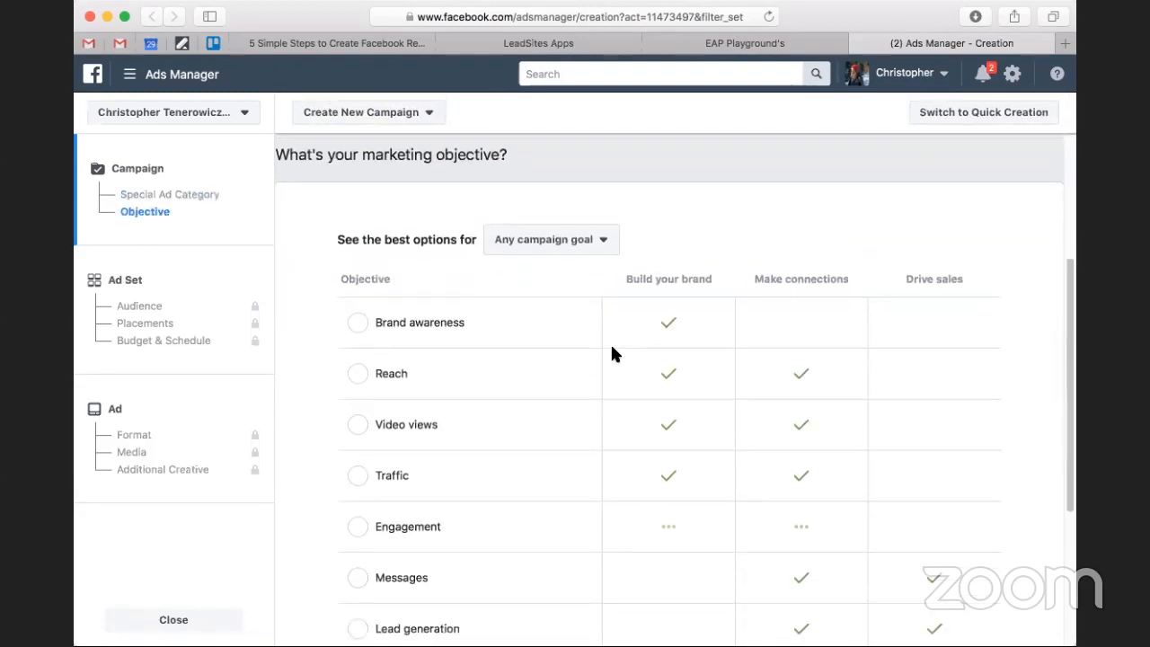
{"action": "scroll", "coordinate": [611, 352], "scroll_direction": "down", "scroll_amount": 1}
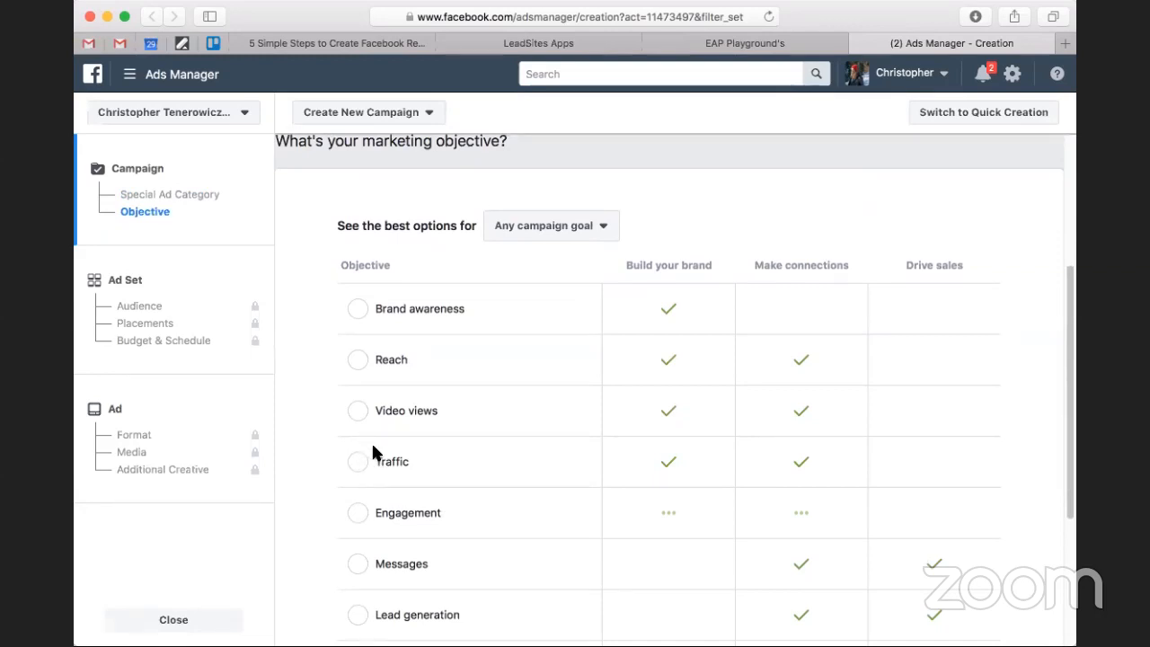
{"action": "left_click", "coordinate": [376, 454]}
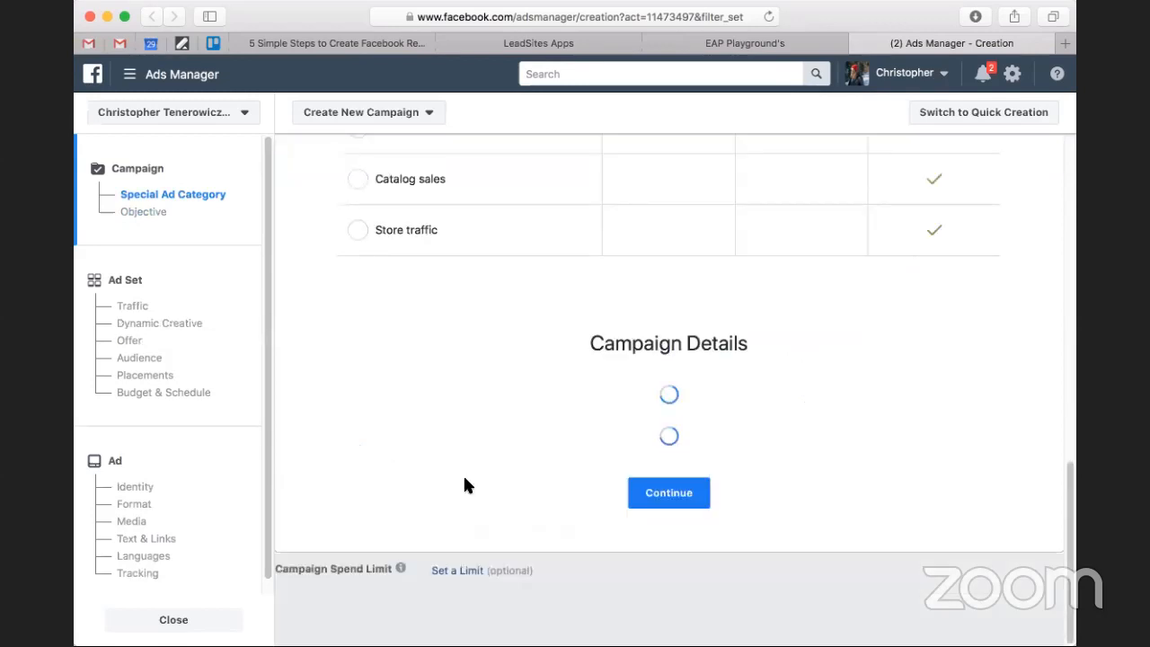
{"action": "scroll", "coordinate": [465, 482], "scroll_direction": "up", "scroll_amount": 5}
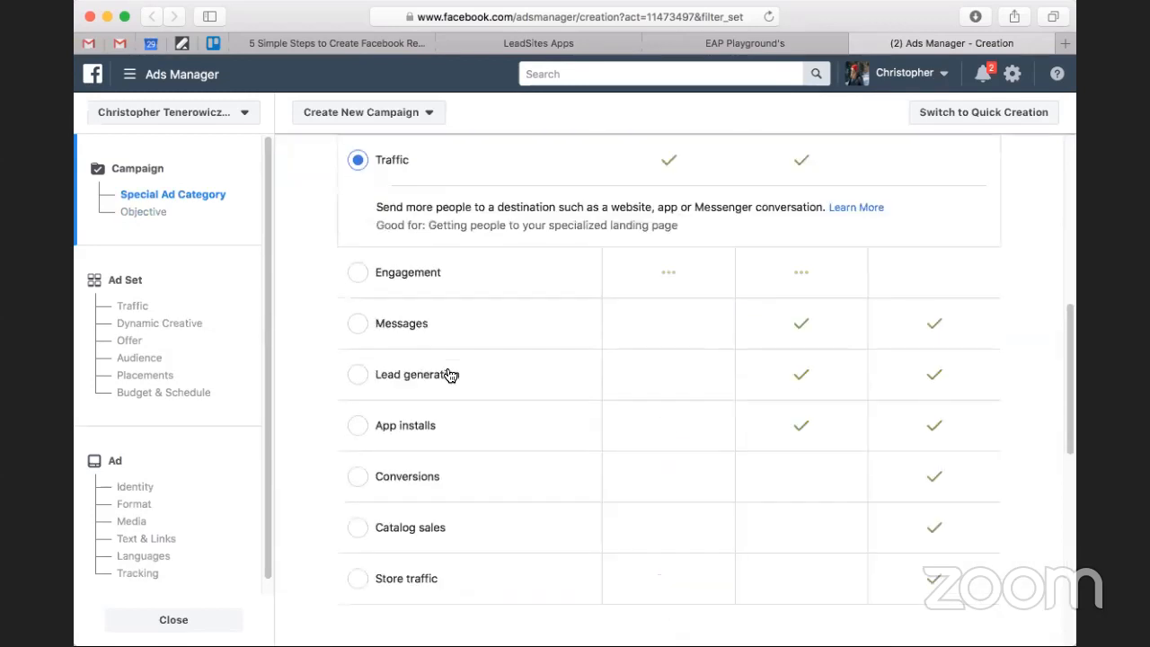
{"action": "scroll", "coordinate": [740, 221], "scroll_direction": "up", "scroll_amount": 1}
Name the campaign "Retargeting Demo" in the campaign details.
{"action": "scroll", "coordinate": [723, 335], "scroll_direction": "down", "scroll_amount": 4}
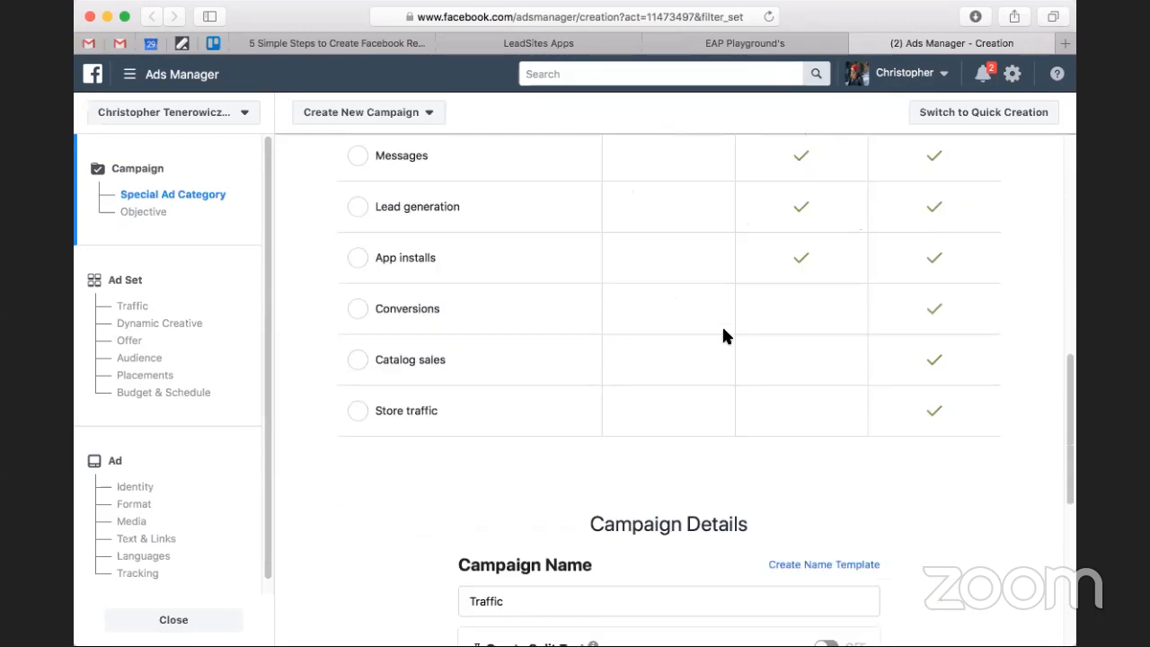
{"action": "scroll", "coordinate": [724, 335], "scroll_direction": "down", "scroll_amount": 5}
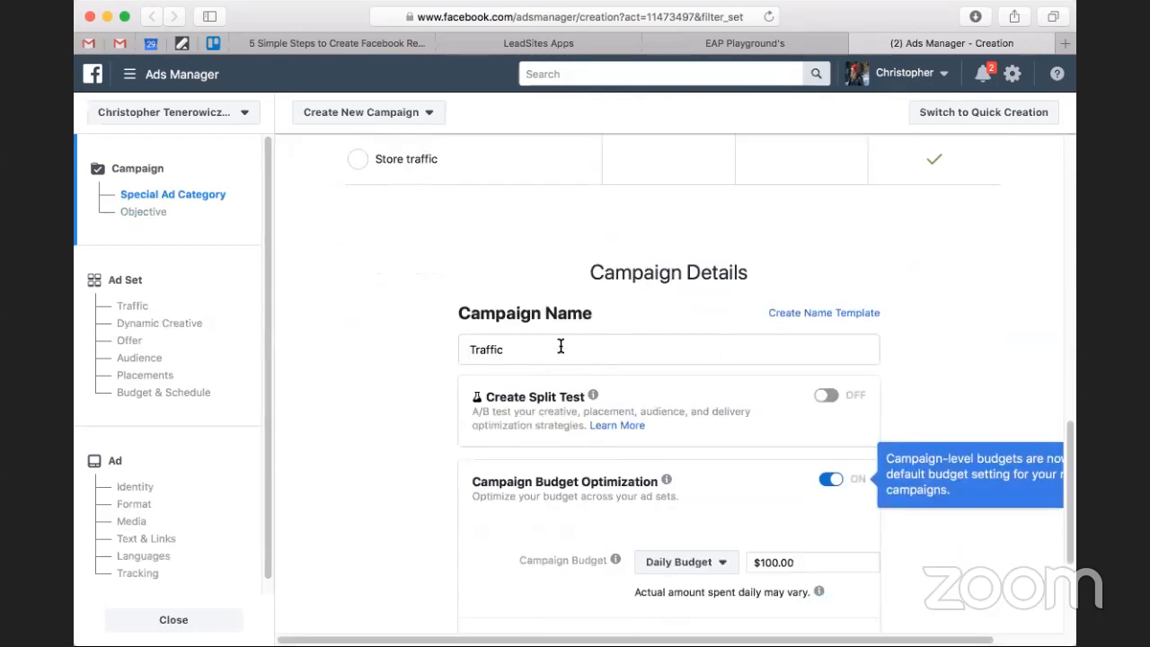
{"action": "left_click", "coordinate": [561, 348]}
{"action": "type", "text": "Re"}
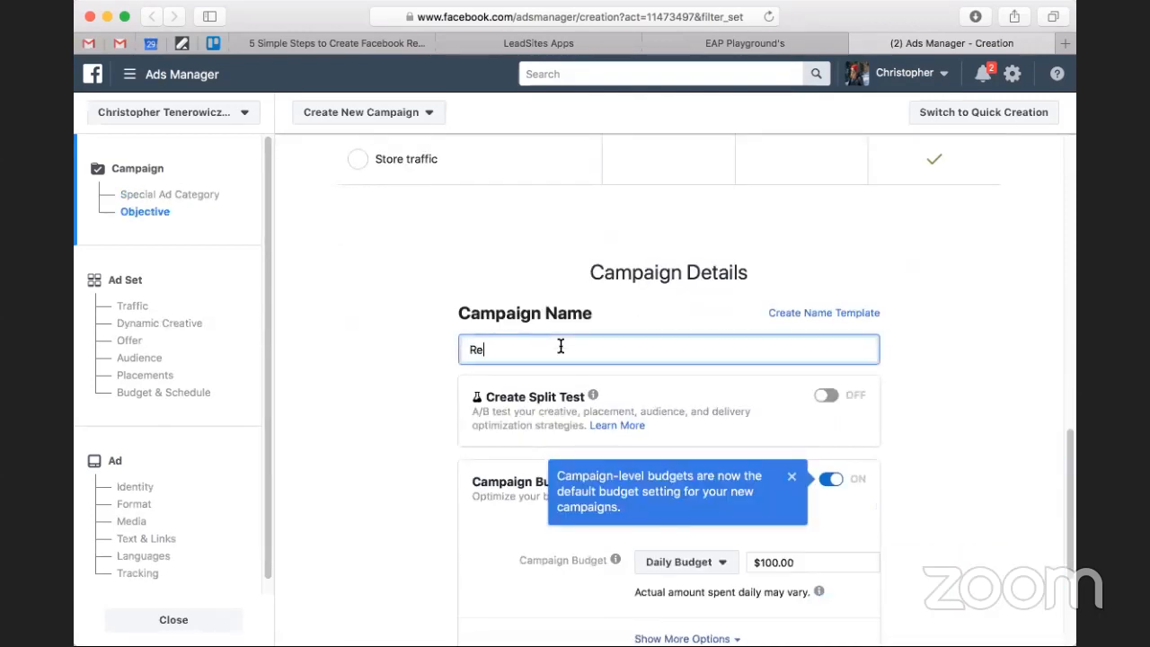
{"action": "type", "text": "targeting Demo"}
{"action": "left_click", "coordinate": [957, 361]}
Dismiss the campaign-level budget tip and turn off Campaign Budget Optimization.
{"action": "scroll", "coordinate": [956, 366], "scroll_direction": "down", "scroll_amount": 1}
{"action": "scroll", "coordinate": [957, 375], "scroll_direction": "down", "scroll_amount": 1}
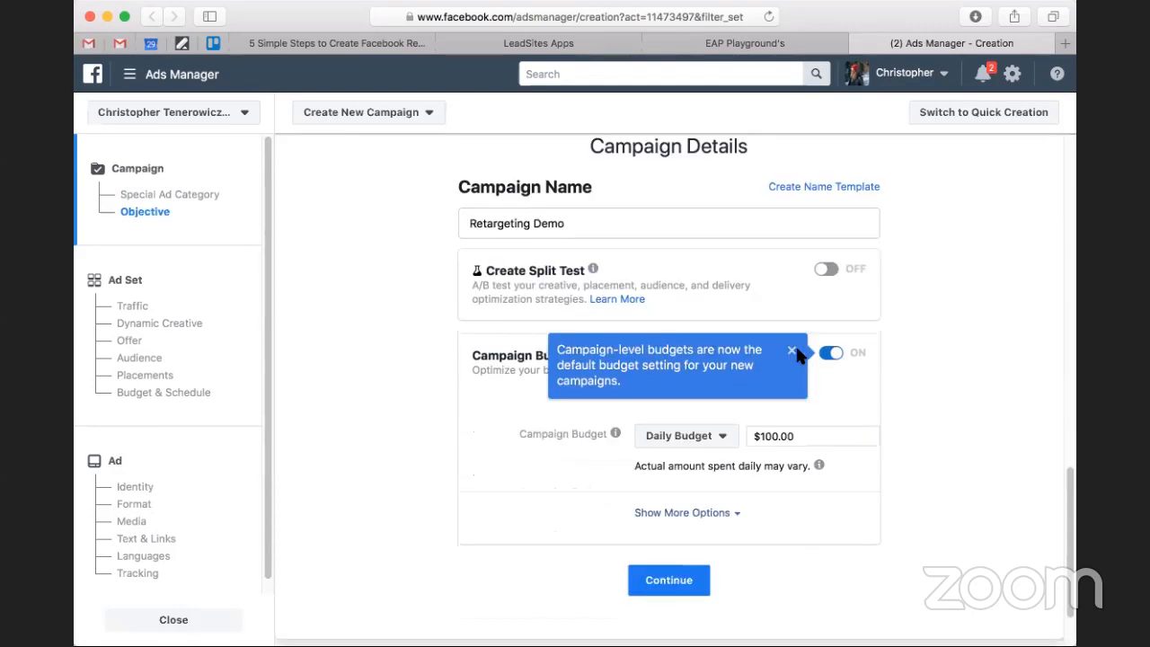
{"action": "left_click", "coordinate": [795, 351]}
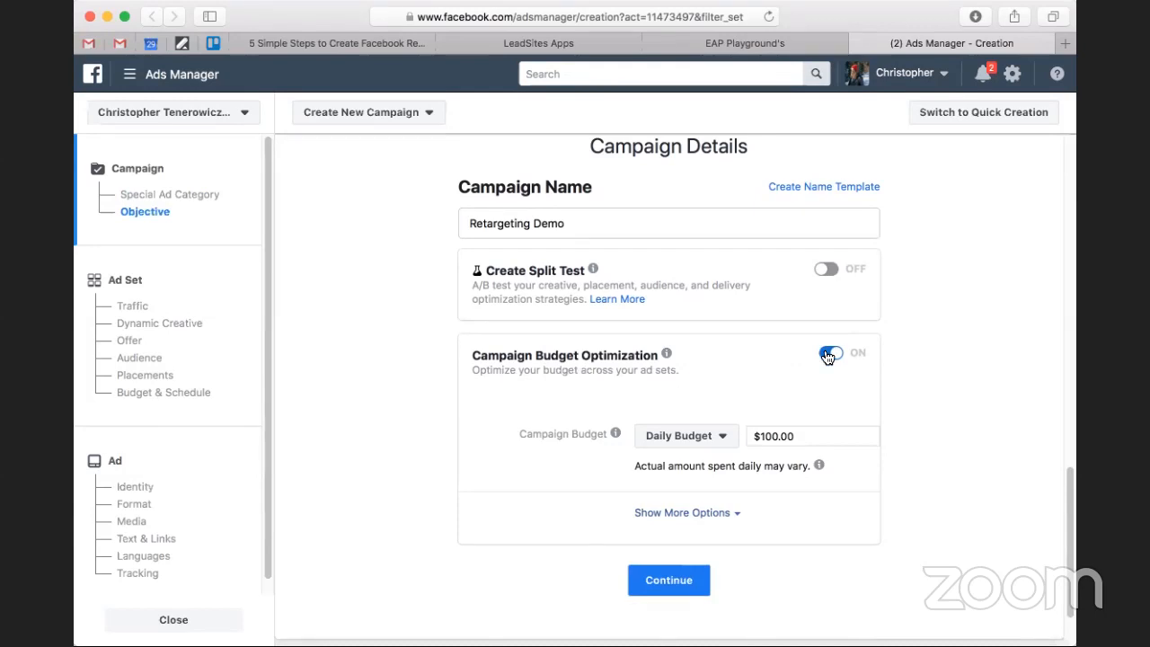
{"action": "left_click", "coordinate": [828, 357]}
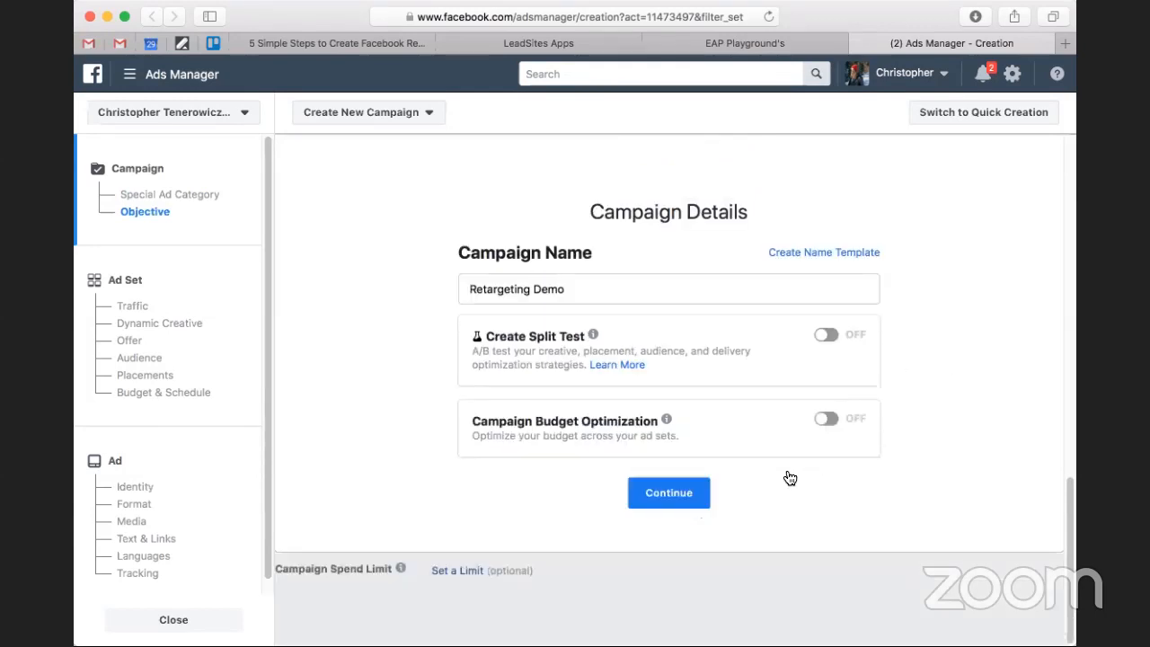
Turn on Campaign Budget Optimization and try the Lifetime Budget type before switching back to Daily Budget.
{"action": "left_click", "coordinate": [825, 419]}
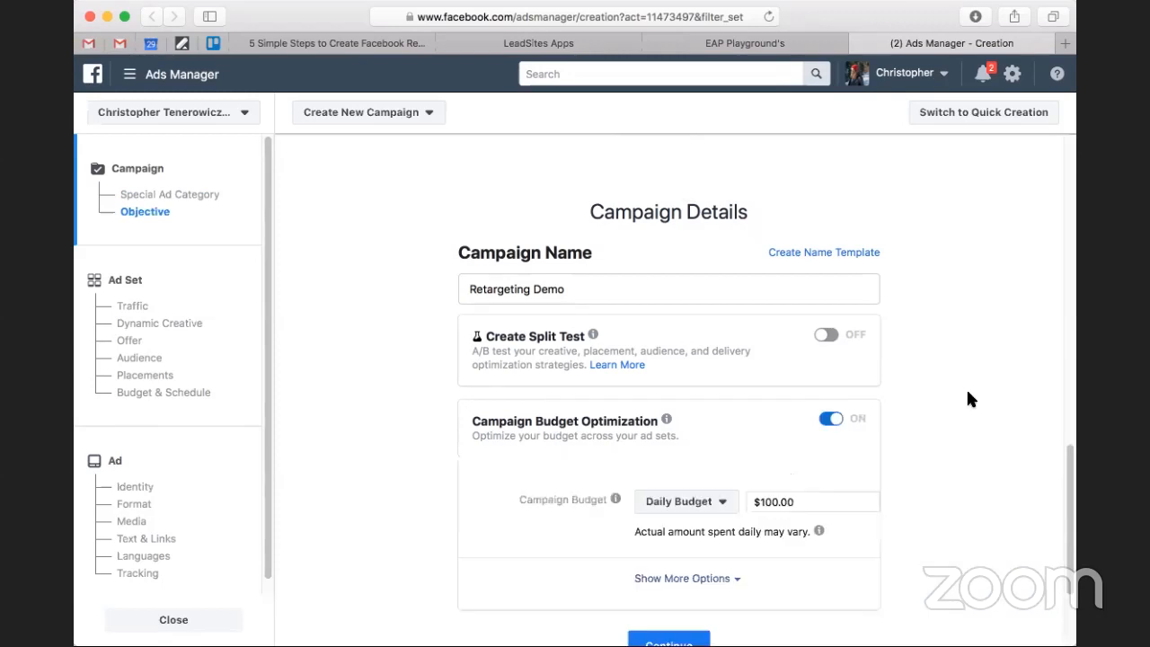
{"action": "scroll", "coordinate": [967, 393], "scroll_direction": "down", "scroll_amount": 3}
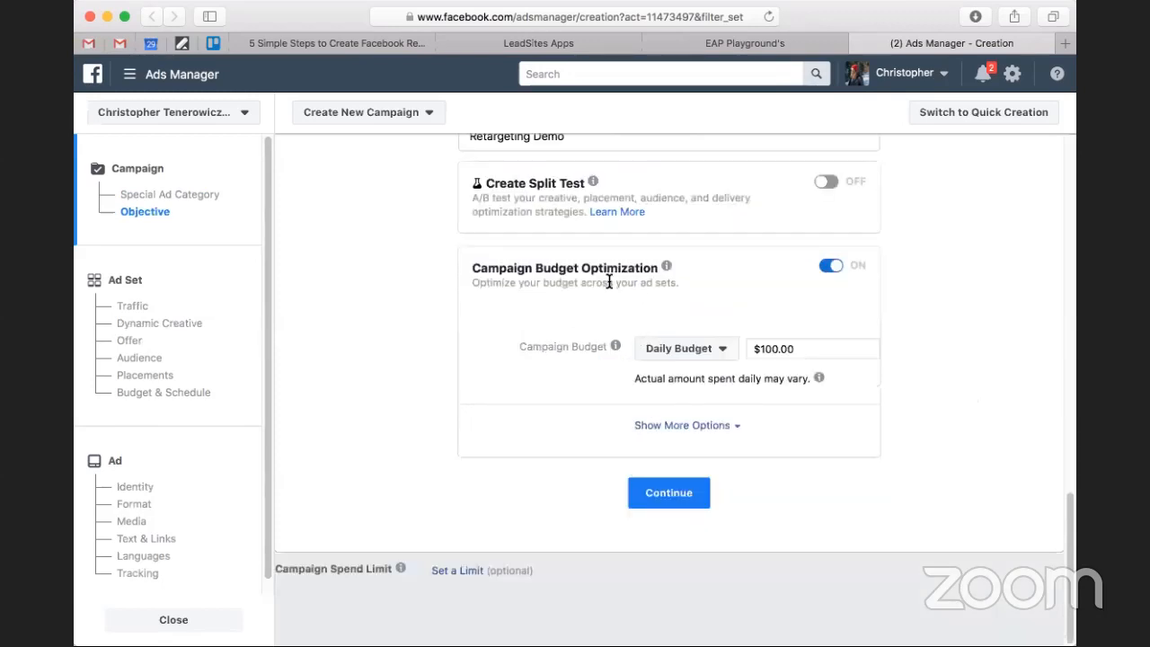
{"action": "left_click", "coordinate": [683, 357]}
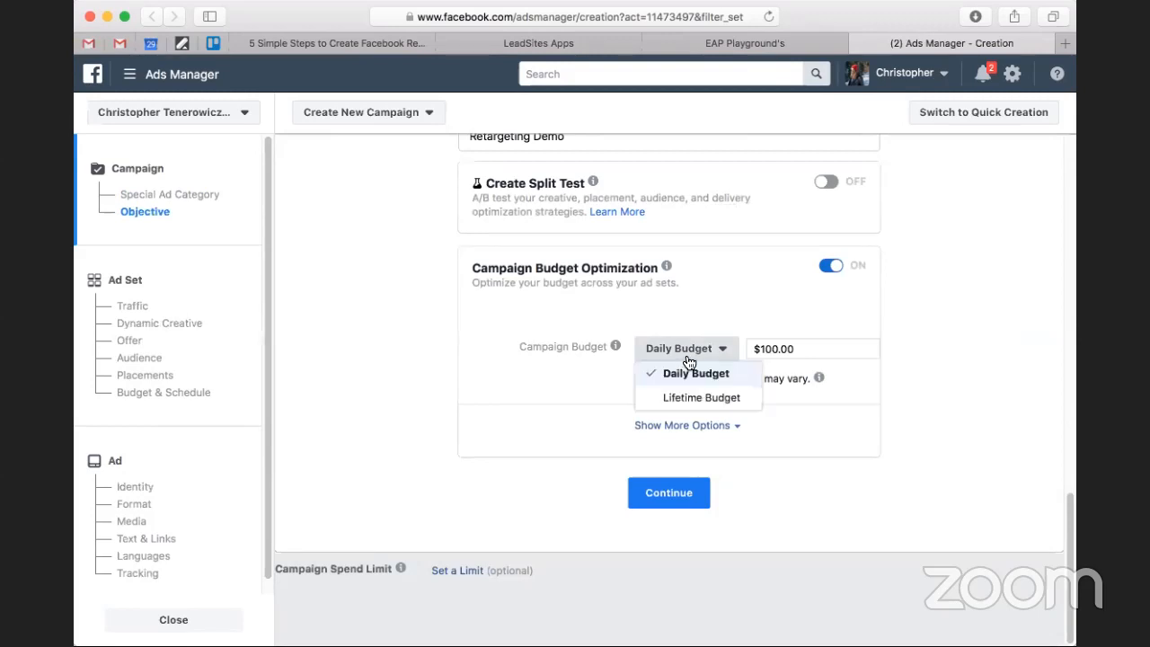
{"action": "left_click", "coordinate": [730, 388]}
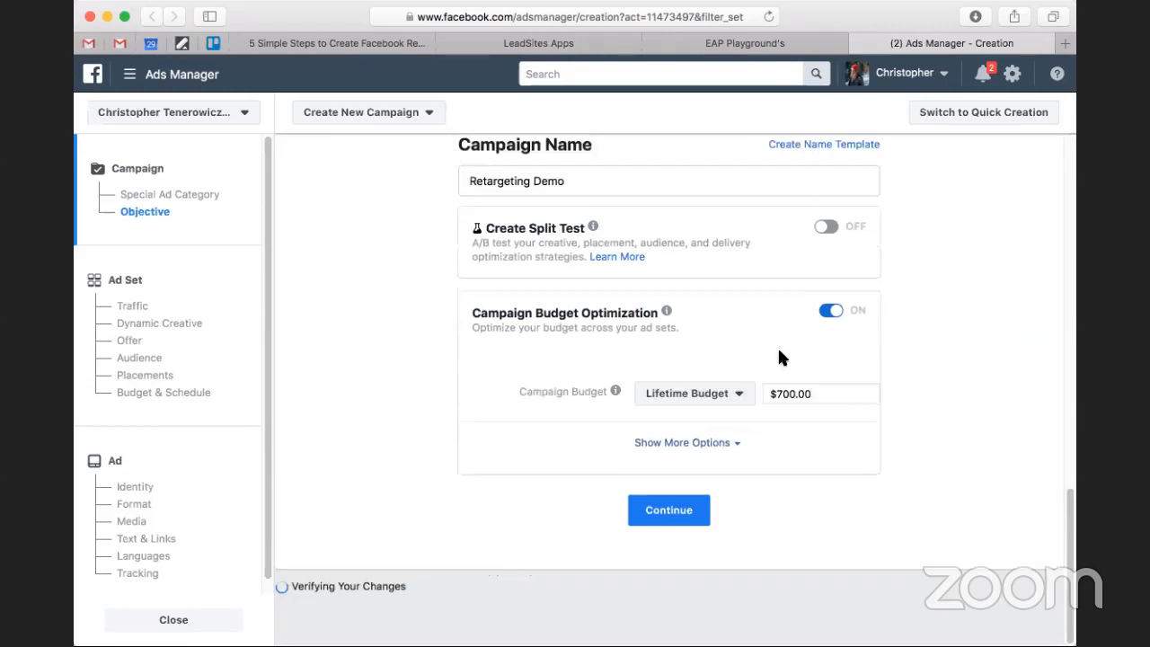
{"action": "left_click", "coordinate": [707, 419]}
{"action": "left_click", "coordinate": [709, 435]}
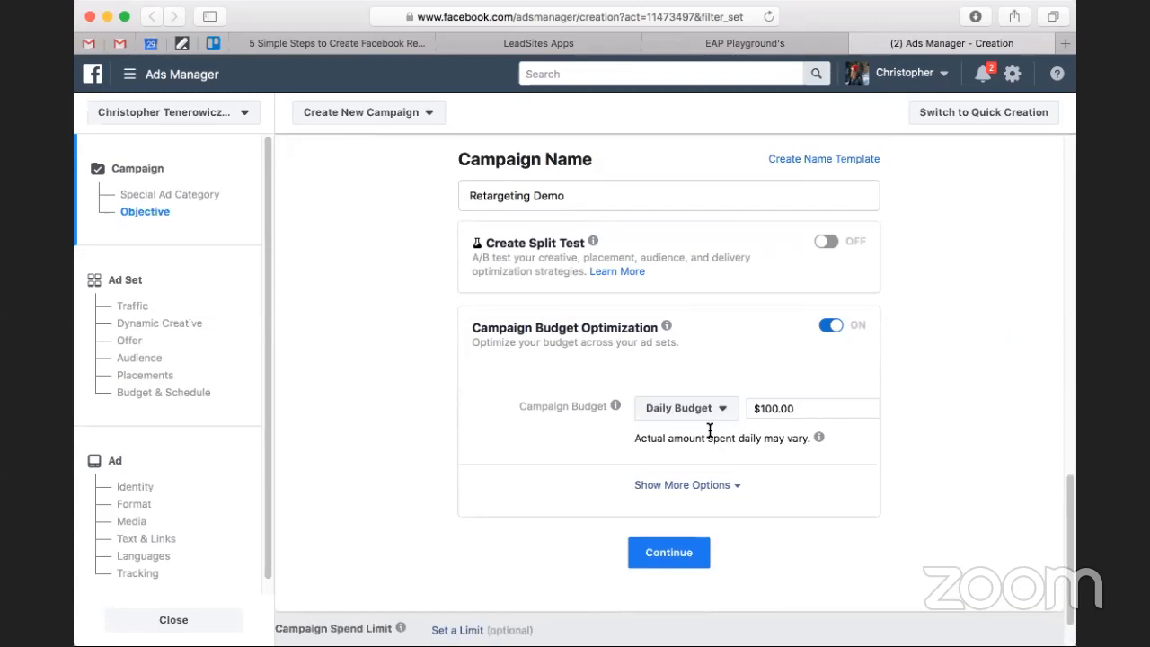
Show the additional campaign budget options and set the campaign budget to a Lifetime Budget of $50.00.
{"action": "left_click", "coordinate": [719, 489]}
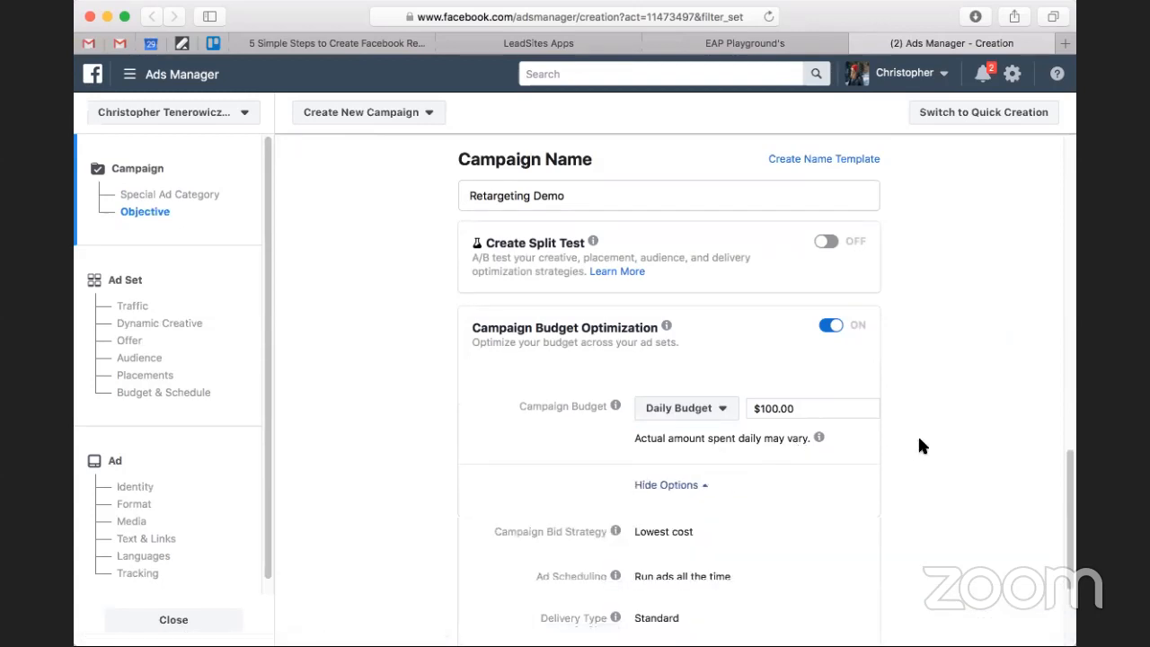
{"action": "scroll", "coordinate": [918, 434], "scroll_direction": "down", "scroll_amount": 3}
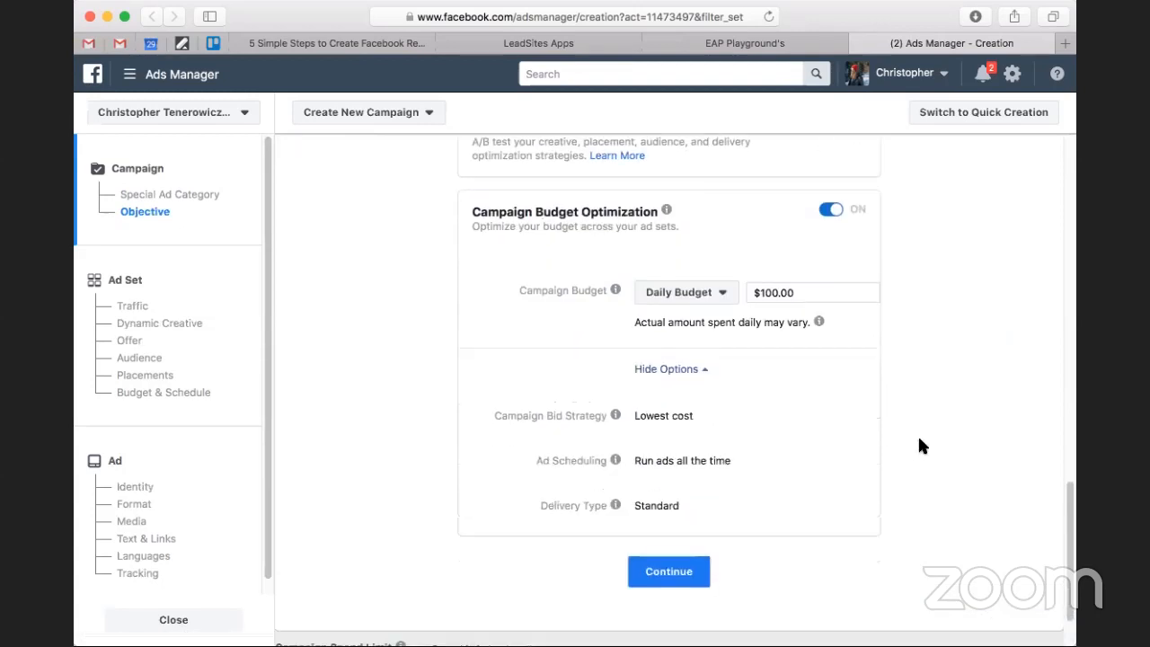
{"action": "left_click", "coordinate": [688, 298]}
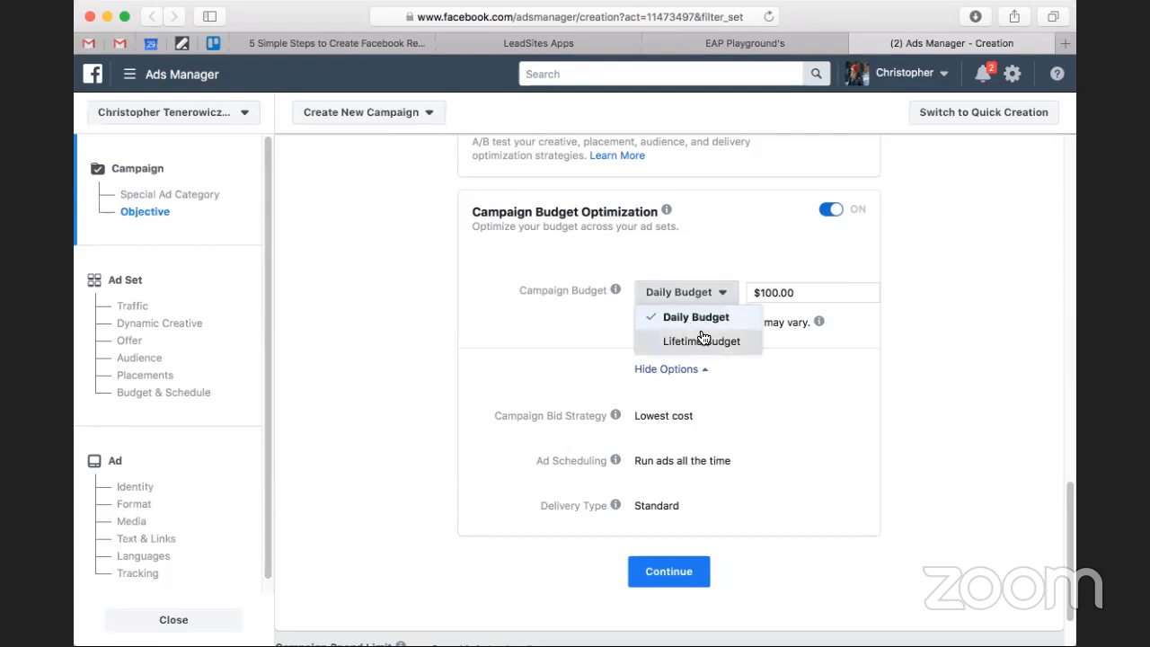
{"action": "left_click", "coordinate": [700, 335]}
{"action": "left_click", "coordinate": [796, 292]}
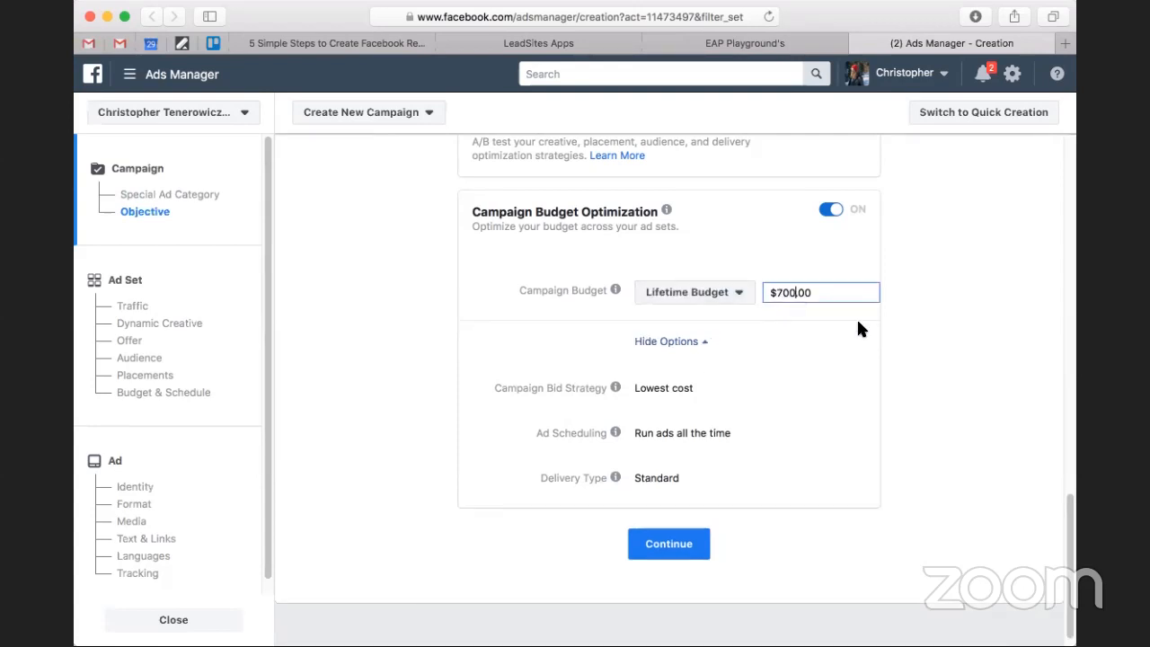
{"action": "key", "text": "BackSpace"}
{"action": "key", "text": "BackSpace"}
{"action": "key", "text": "BackSpace"}
{"action": "type", "text": "50"}
{"action": "left_click", "coordinate": [910, 330]}
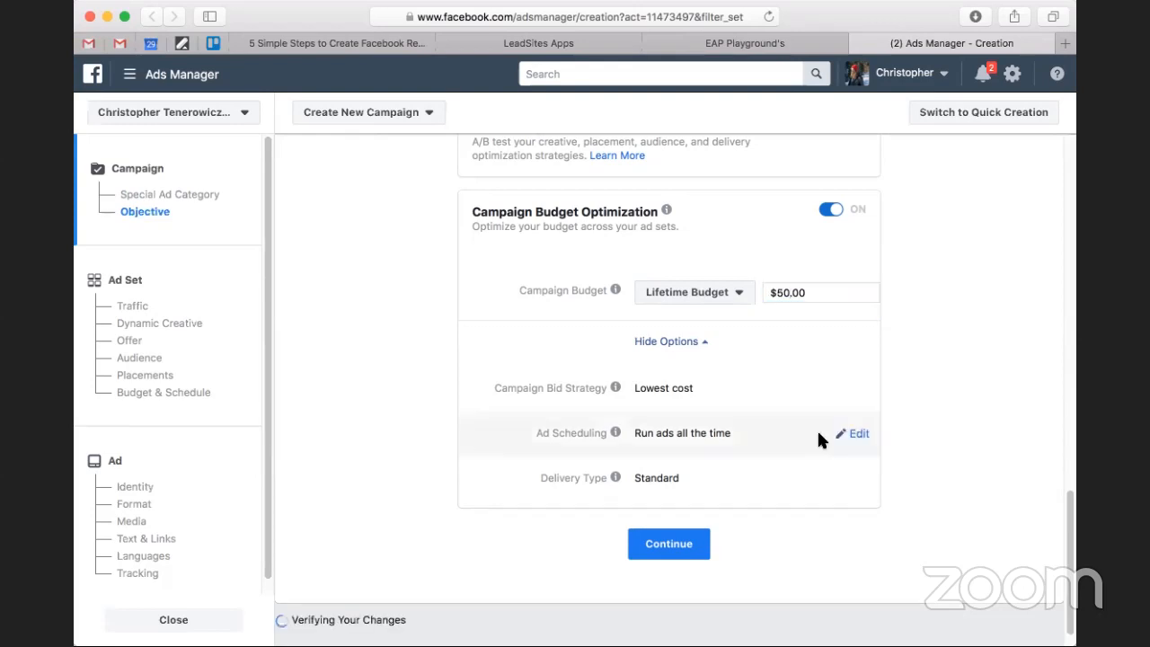
Continue to the ad set setup and go past the Traffic, Dynamic Creative and Offer settings to the Audience section.
{"action": "scroll", "coordinate": [899, 453], "scroll_direction": "down", "scroll_amount": 1}
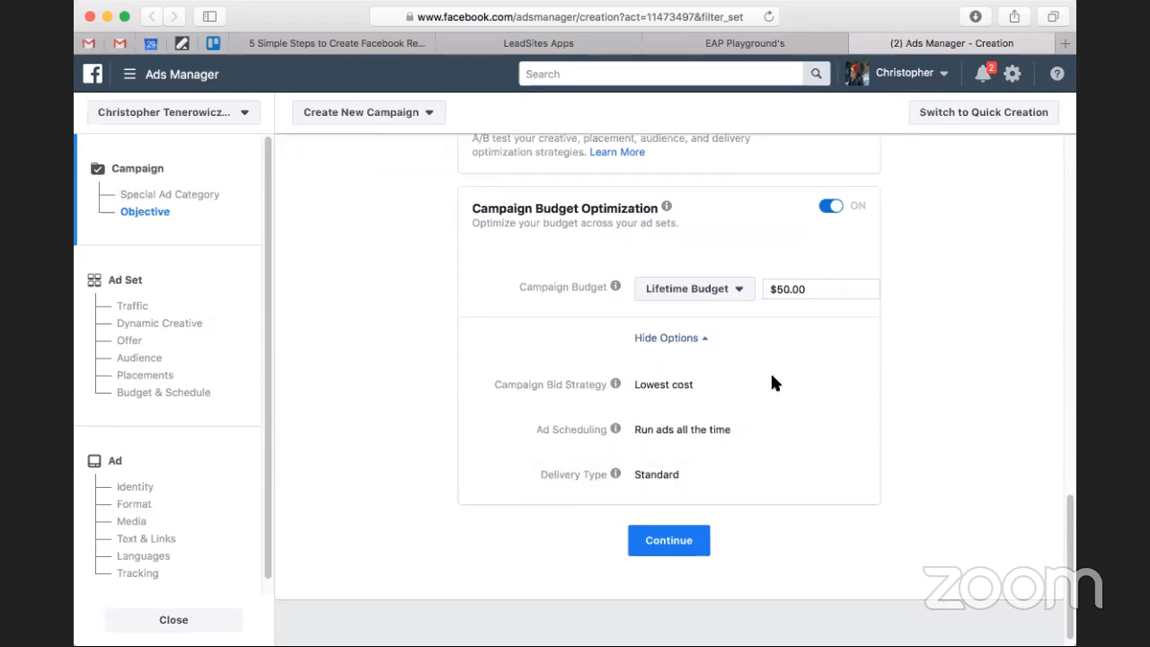
{"action": "left_click", "coordinate": [675, 542]}
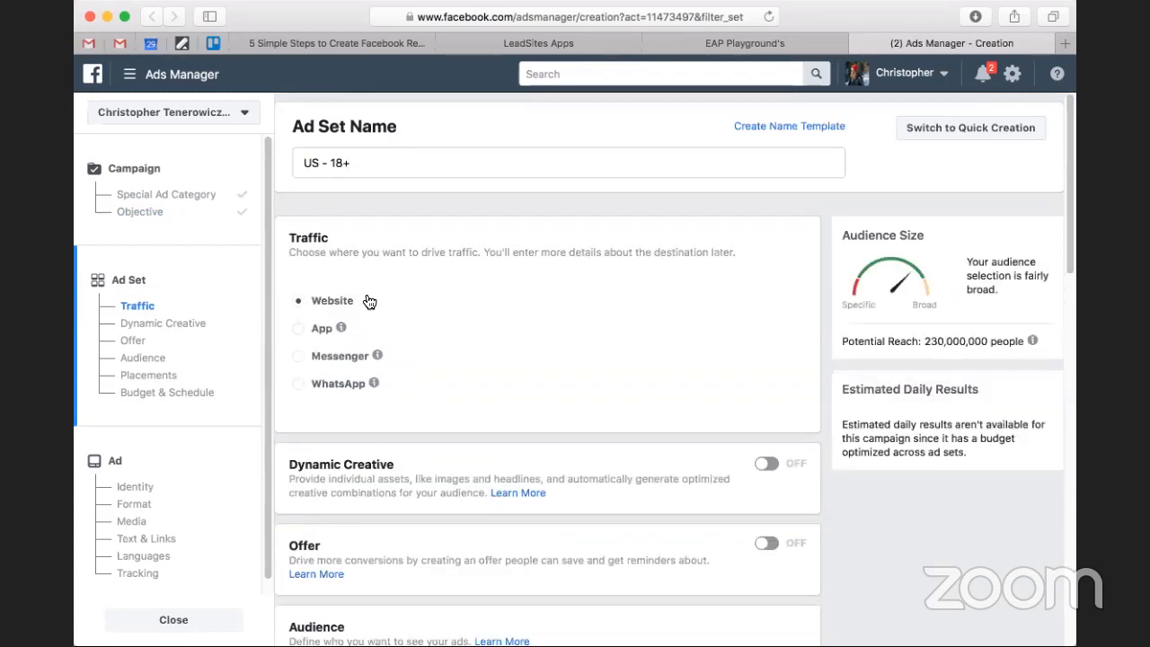
{"action": "scroll", "coordinate": [369, 301], "scroll_direction": "down", "scroll_amount": 3}
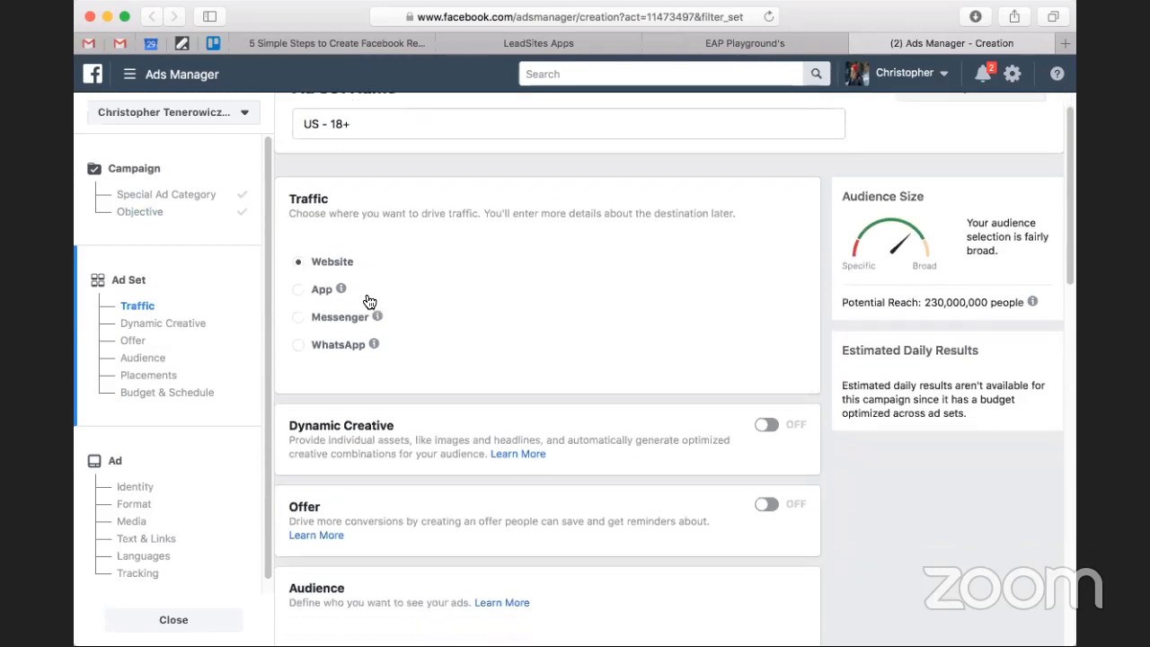
{"action": "scroll", "coordinate": [369, 299], "scroll_direction": "up", "scroll_amount": 1}
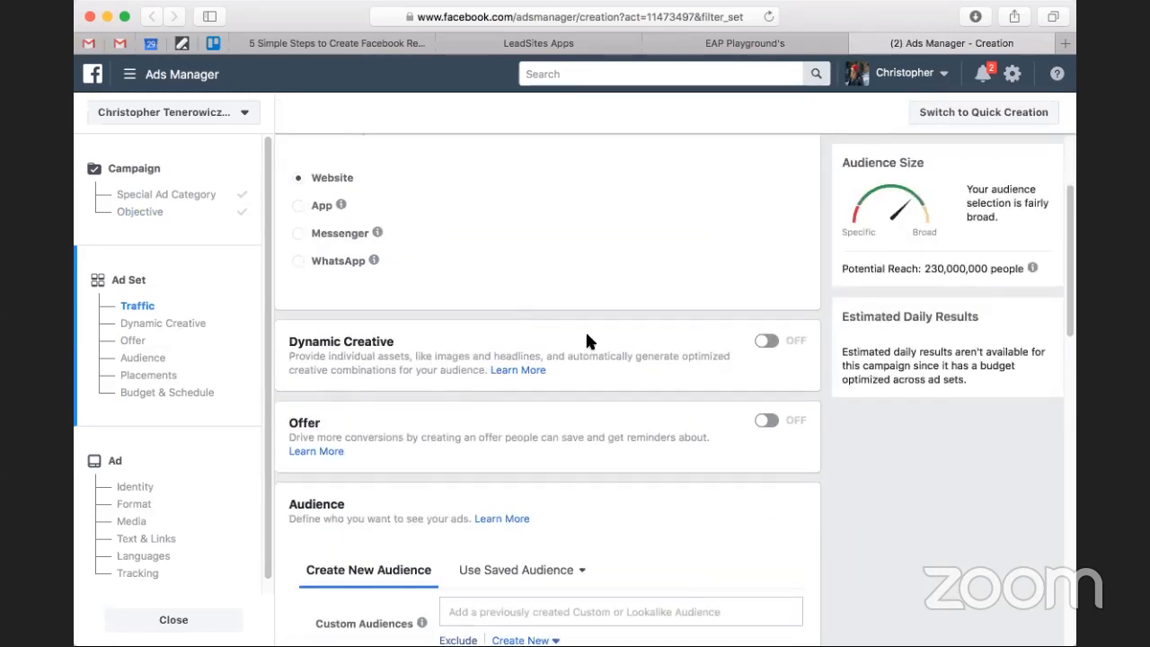
{"action": "scroll", "coordinate": [622, 382], "scroll_direction": "down", "scroll_amount": 1}
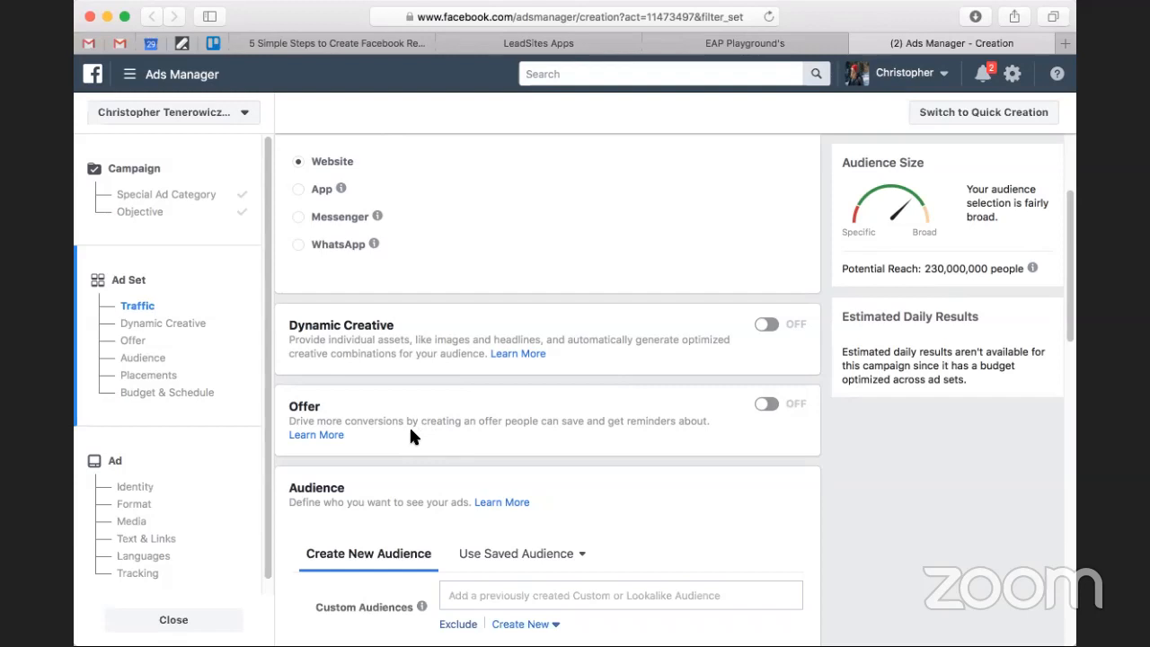
{"action": "scroll", "coordinate": [570, 445], "scroll_direction": "down", "scroll_amount": 2}
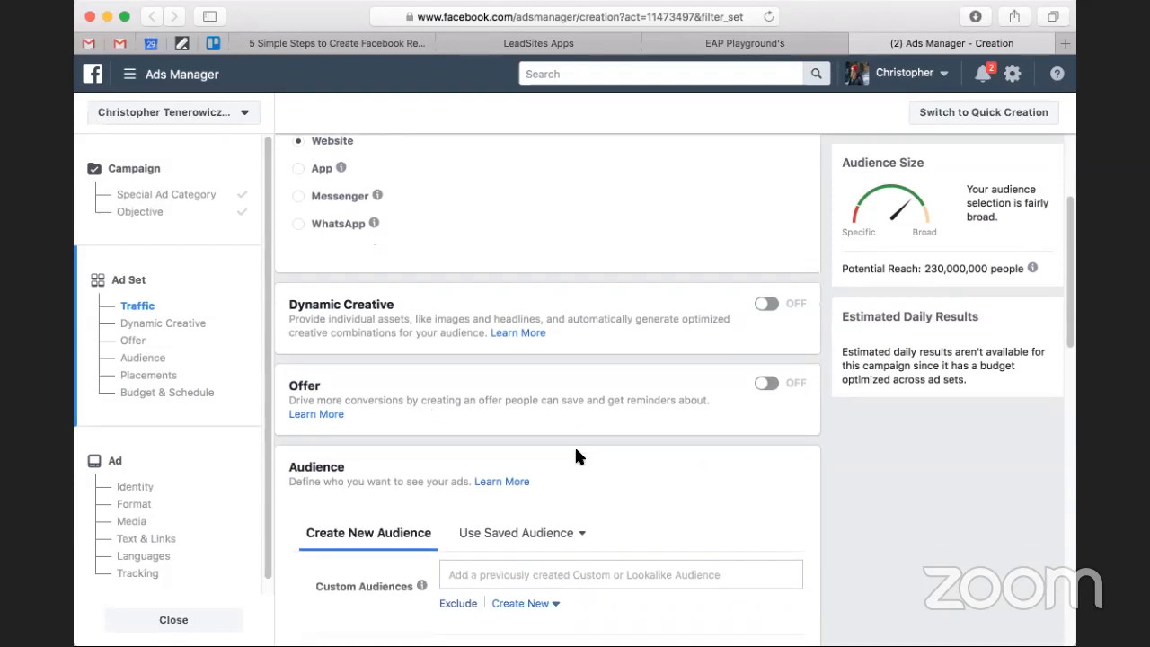
{"action": "scroll", "coordinate": [597, 453], "scroll_direction": "down", "scroll_amount": 5}
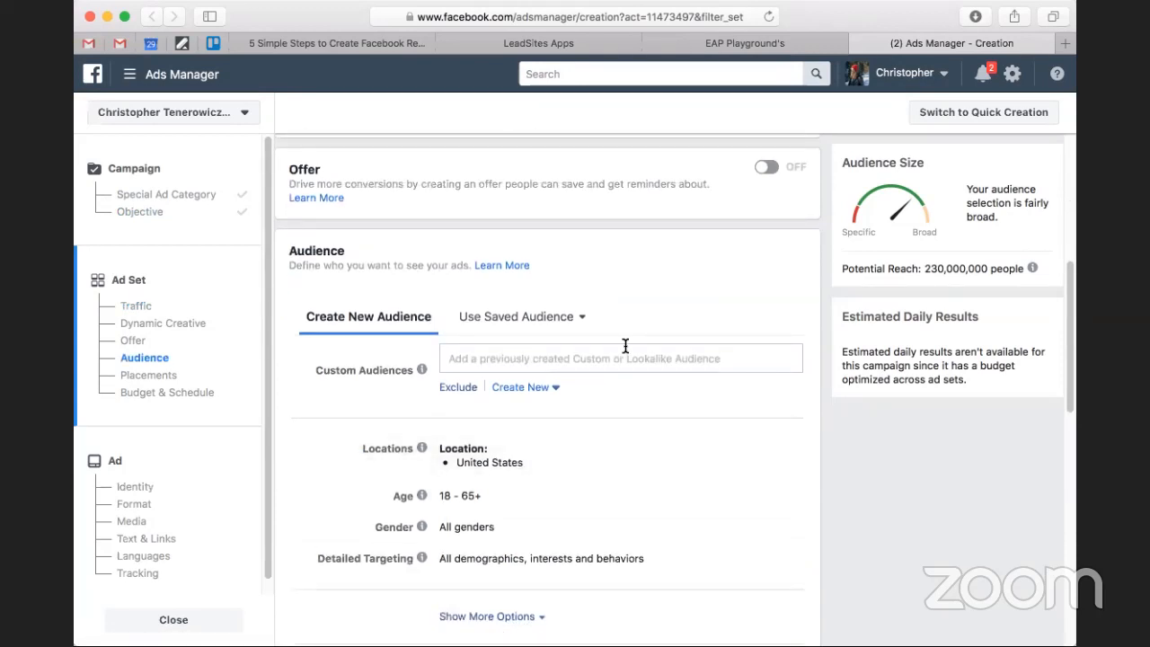
{"action": "scroll", "coordinate": [625, 348], "scroll_direction": "down", "scroll_amount": 1}
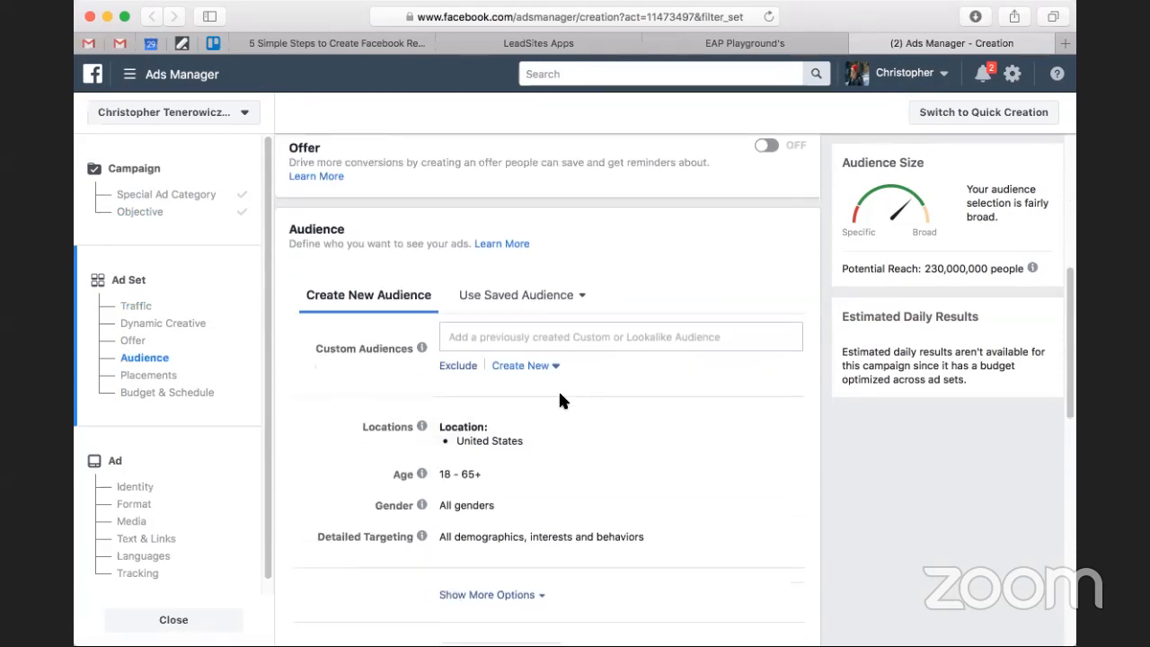
Switch to the Acquisio retargeting article and read step 3 on selecting Website Traffic for a custom audience.
{"action": "left_click", "coordinate": [368, 45]}
{"action": "scroll", "coordinate": [714, 401], "scroll_direction": "down", "scroll_amount": 6}
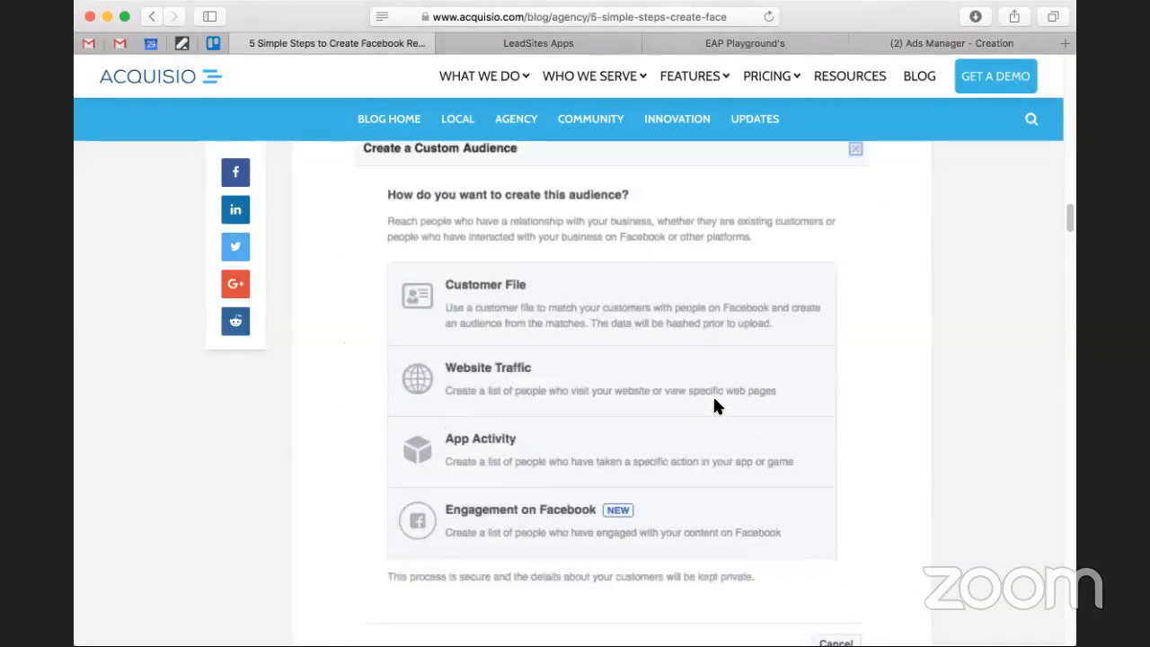
{"action": "scroll", "coordinate": [714, 400], "scroll_direction": "up", "scroll_amount": 3}
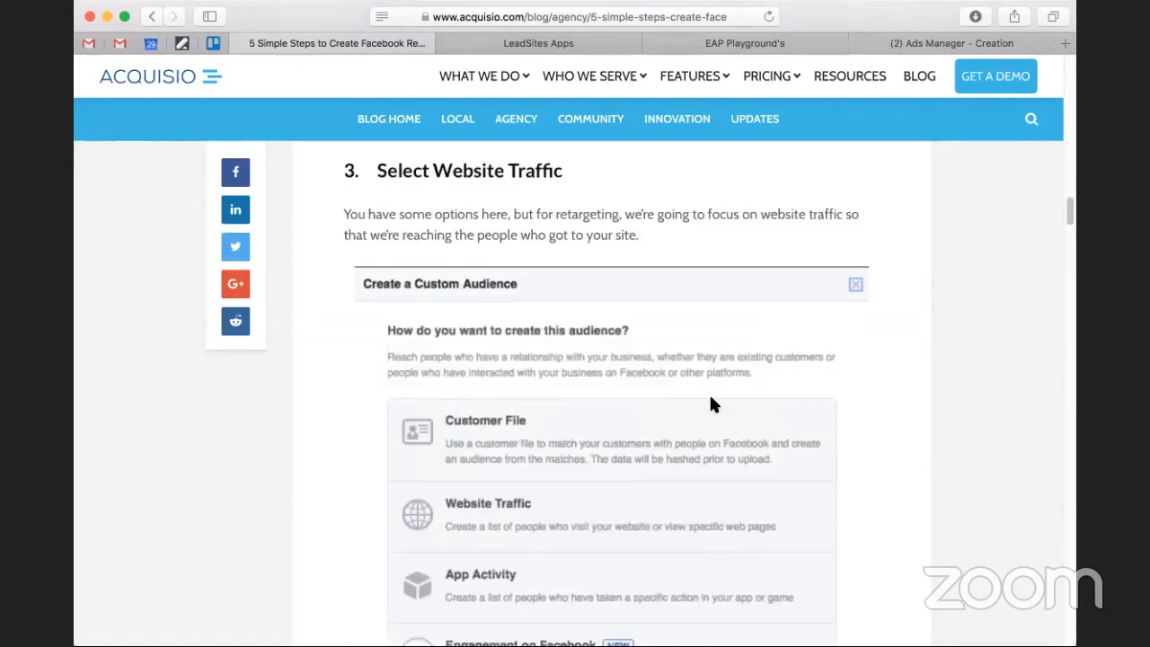
{"action": "scroll", "coordinate": [710, 399], "scroll_direction": "up", "scroll_amount": 5}
{"action": "scroll", "coordinate": [551, 372], "scroll_direction": "down", "scroll_amount": 3}
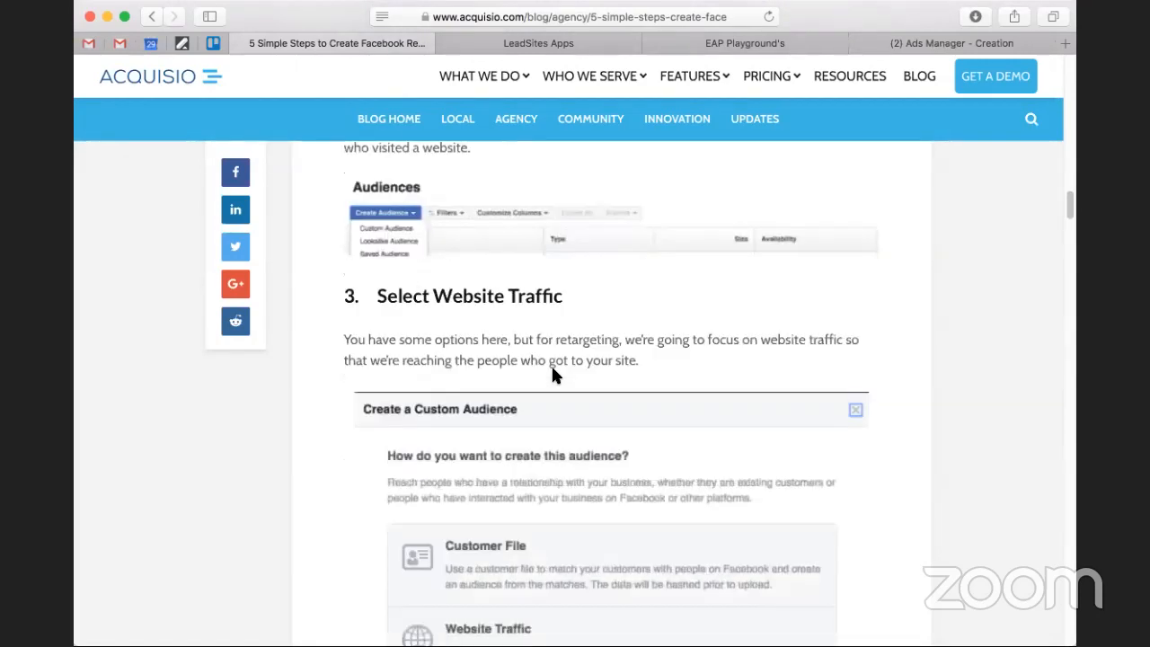
{"action": "scroll", "coordinate": [552, 372], "scroll_direction": "down", "scroll_amount": 6}
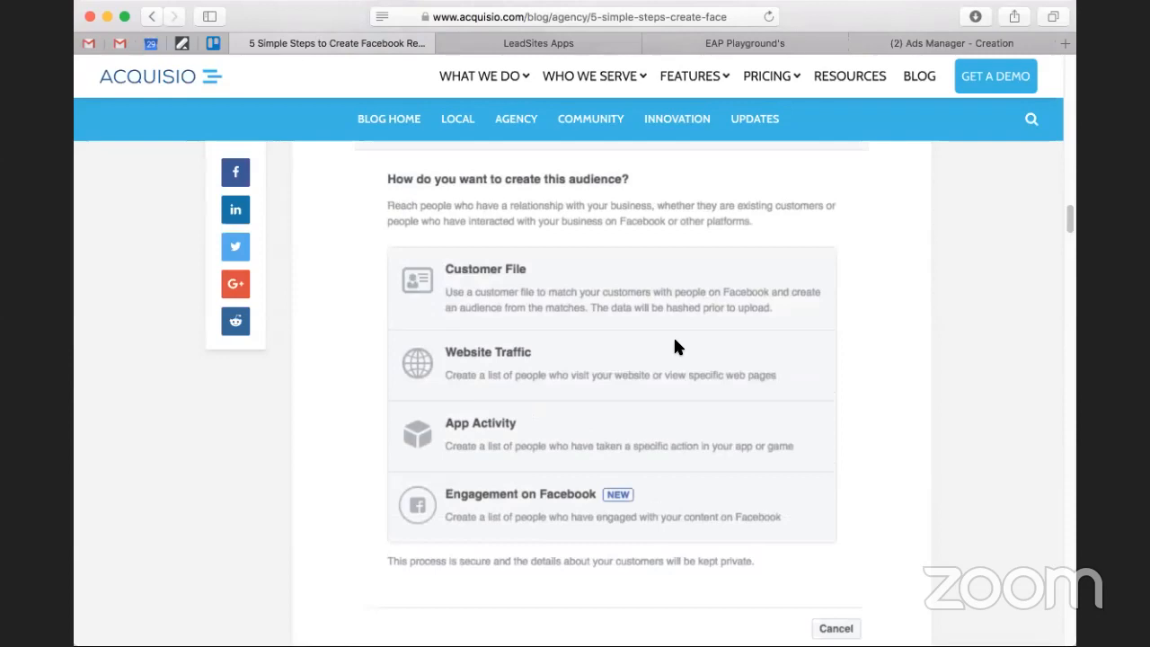
{"action": "scroll", "coordinate": [673, 345], "scroll_direction": "down", "scroll_amount": 4}
{"action": "scroll", "coordinate": [676, 346], "scroll_direction": "up", "scroll_amount": 8}
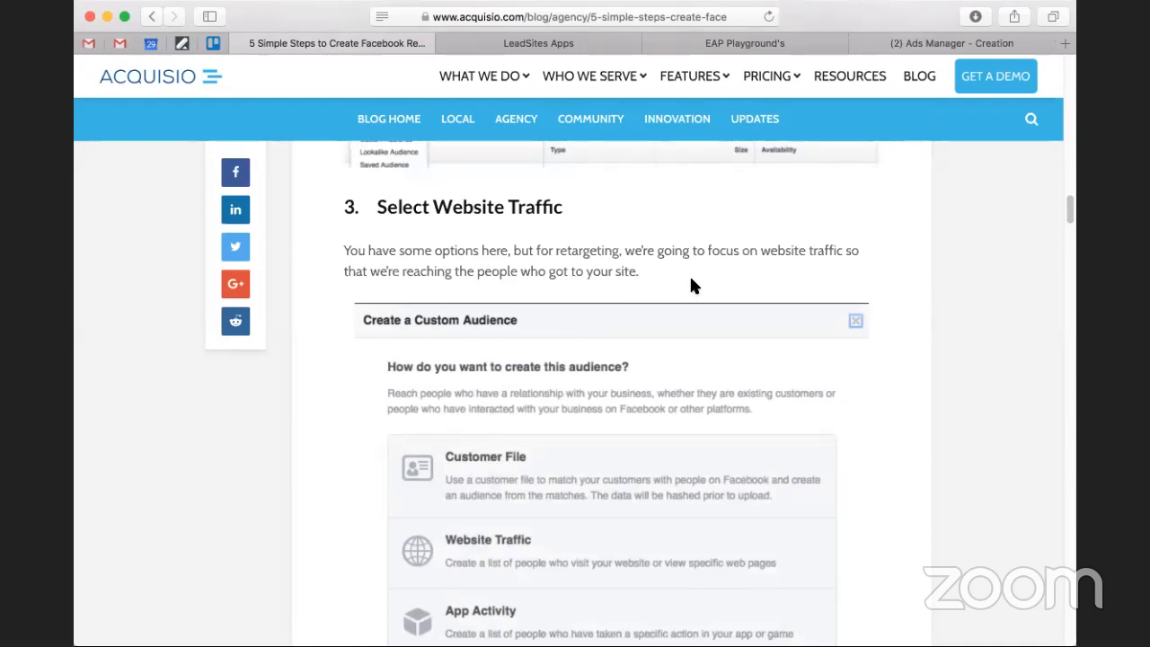
{"action": "scroll", "coordinate": [687, 282], "scroll_direction": "down", "scroll_amount": 3}
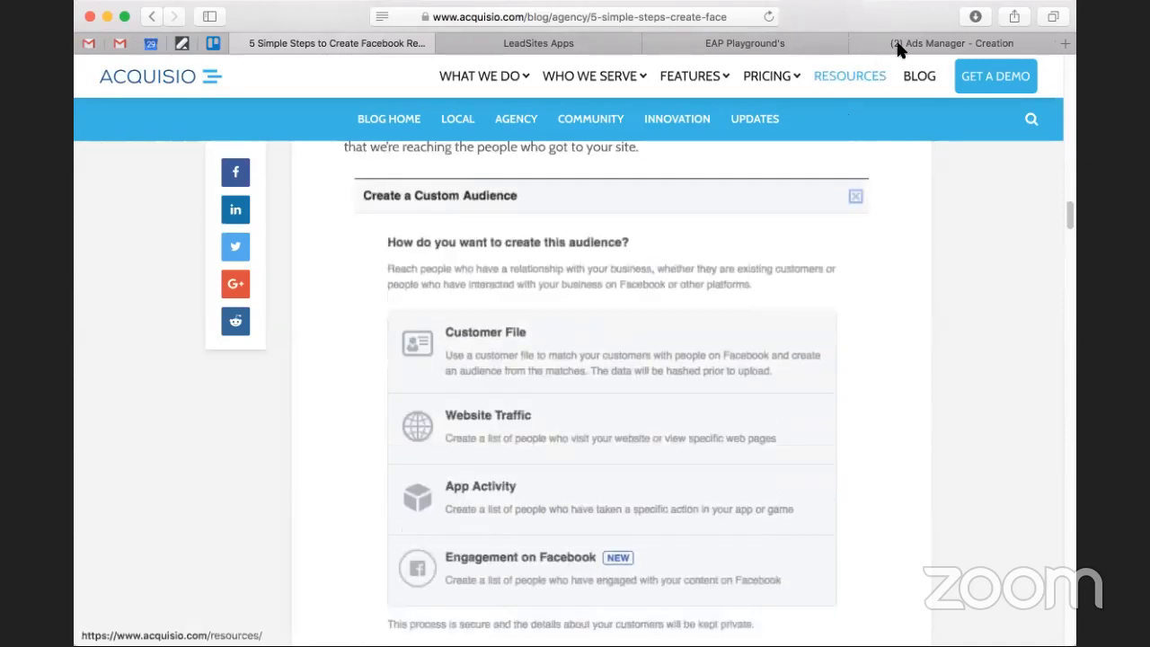
Return to Ads Manager and check the ad set's Custom Audiences field for existing custom audiences.
{"action": "left_click", "coordinate": [899, 47]}
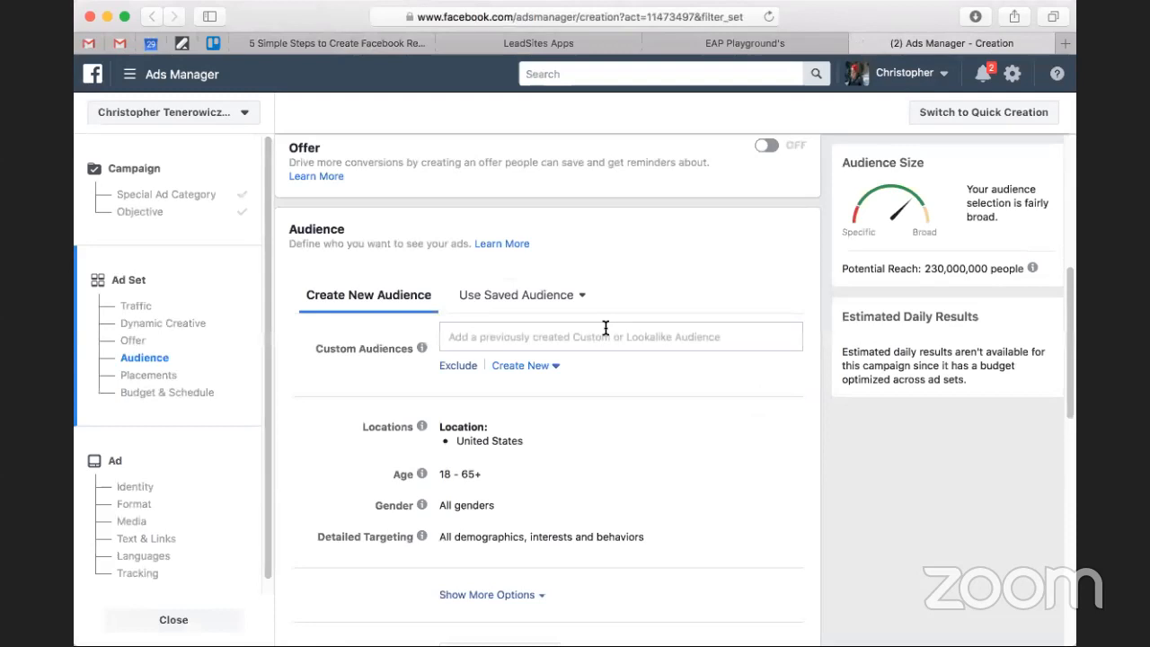
{"action": "left_click", "coordinate": [598, 336]}
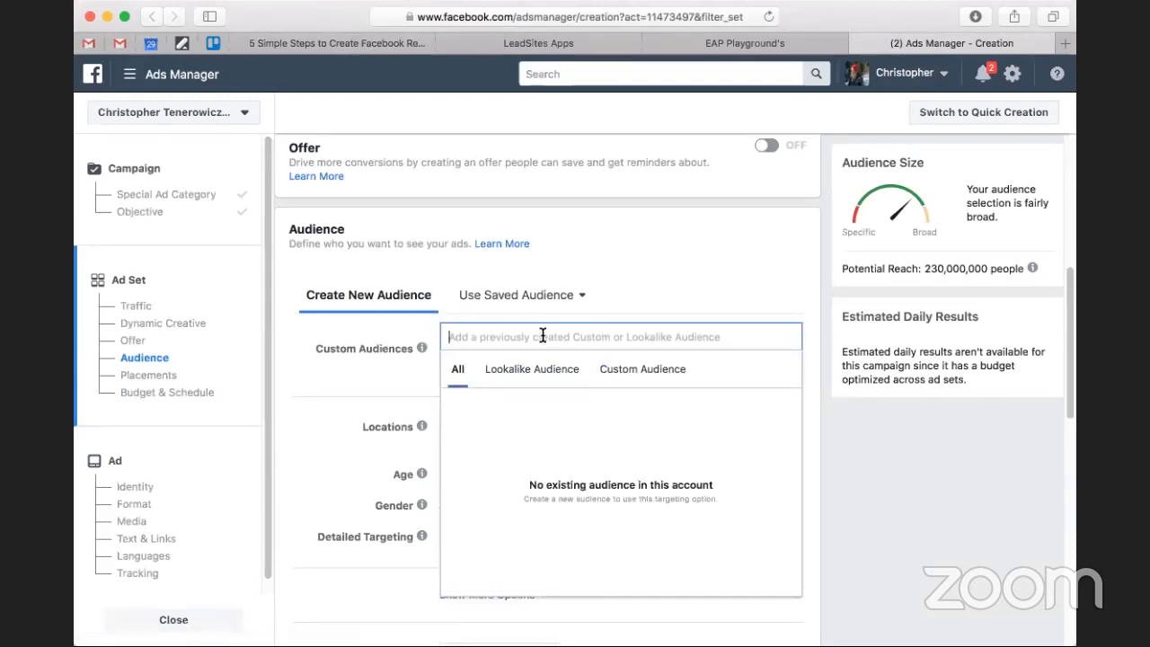
{"action": "left_click", "coordinate": [634, 370]}
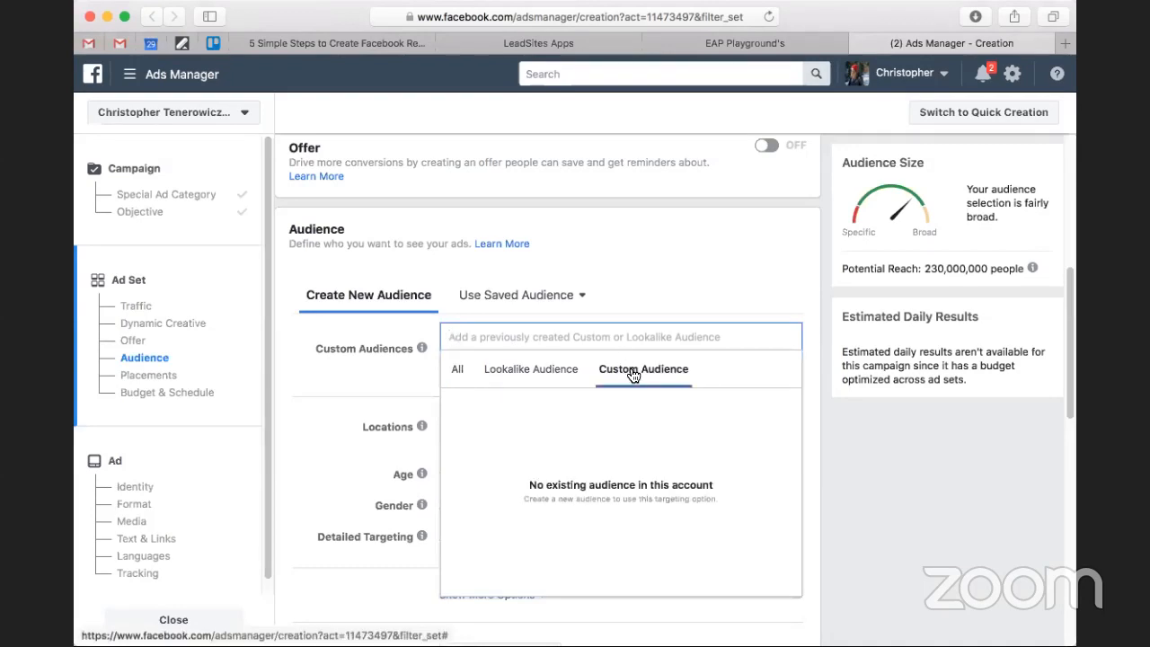
{"action": "scroll", "coordinate": [613, 306], "scroll_direction": "down", "scroll_amount": 3}
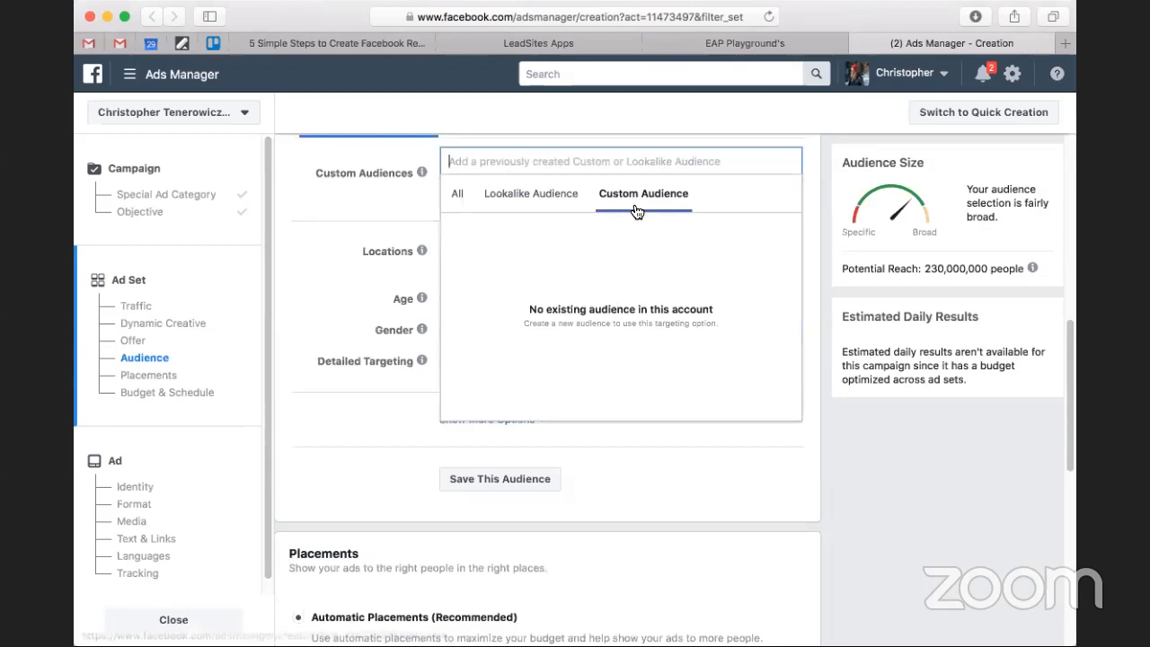
{"action": "left_click", "coordinate": [346, 206]}
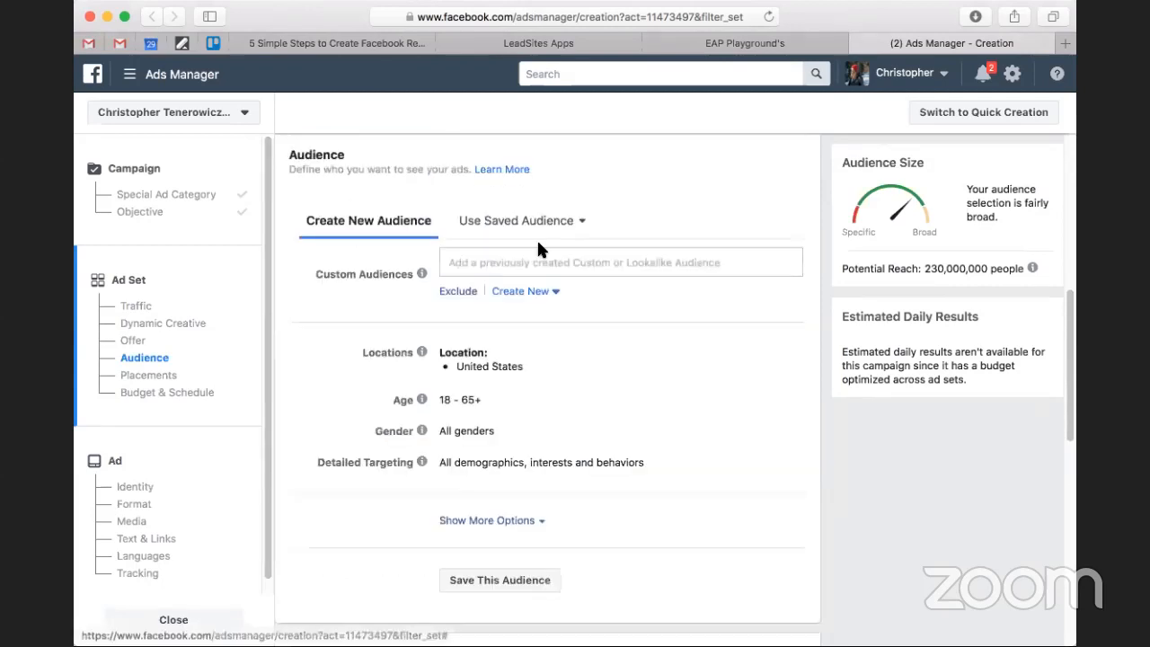
Start a new Custom Audience for the ad set with Website as its source.
{"action": "left_click", "coordinate": [525, 291]}
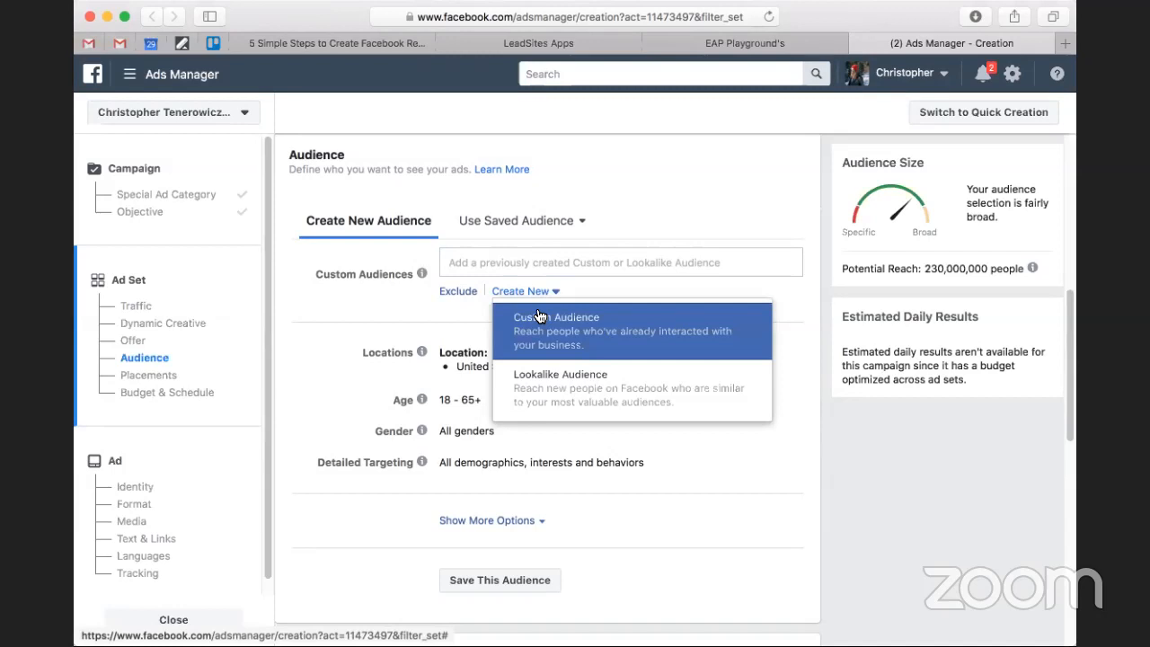
{"action": "left_click", "coordinate": [540, 318]}
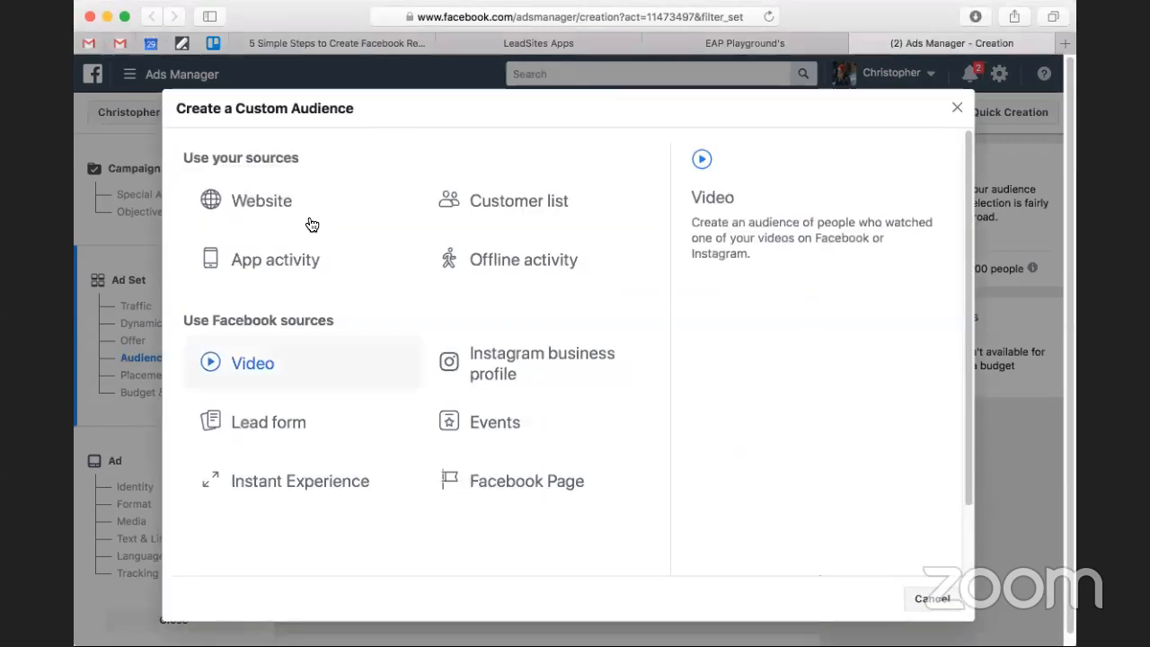
{"action": "left_click", "coordinate": [218, 207]}
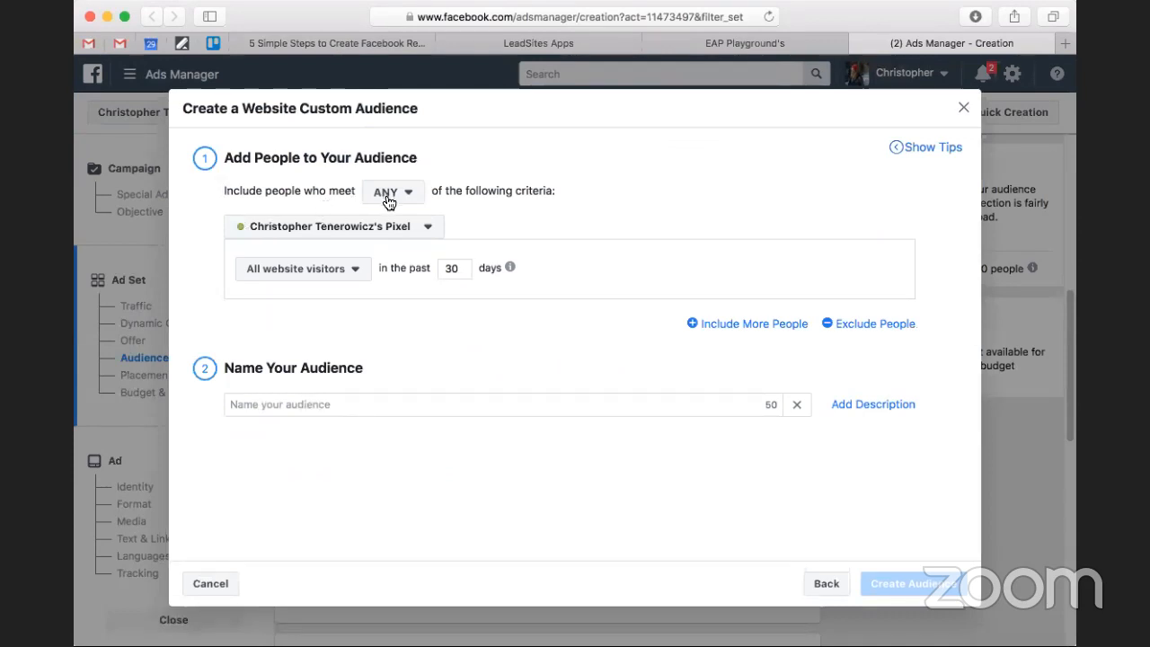
Restrict the custom audience to people who visited specific web pages, keeping the URL condition set to contains.
{"action": "left_click", "coordinate": [321, 272]}
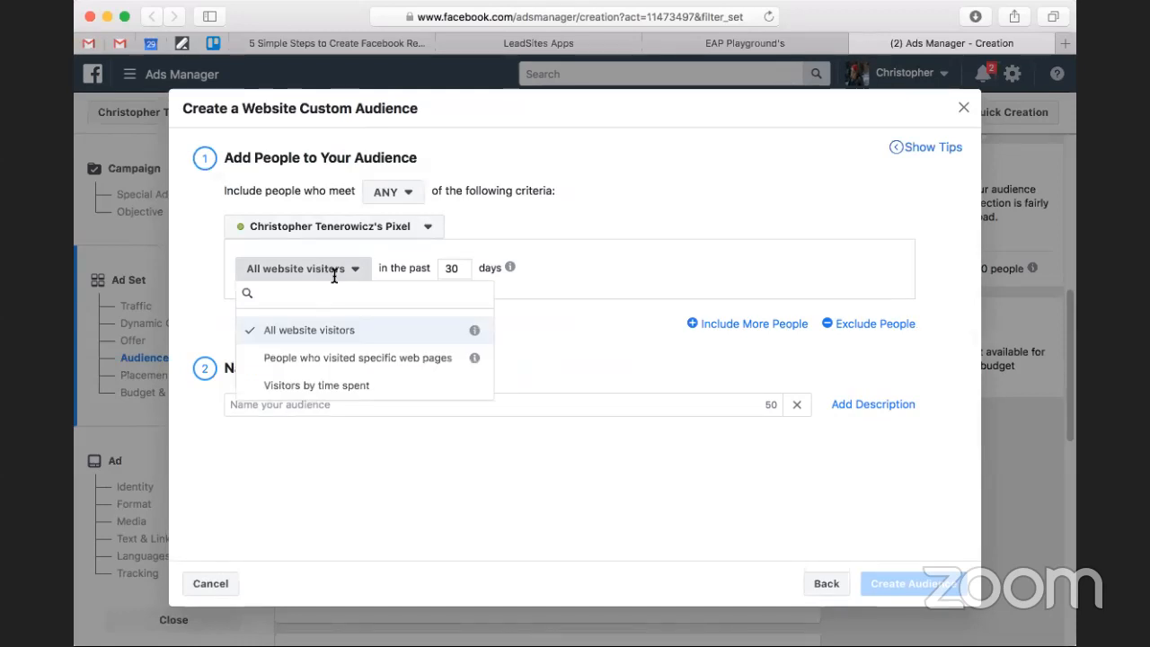
{"action": "left_click", "coordinate": [651, 200]}
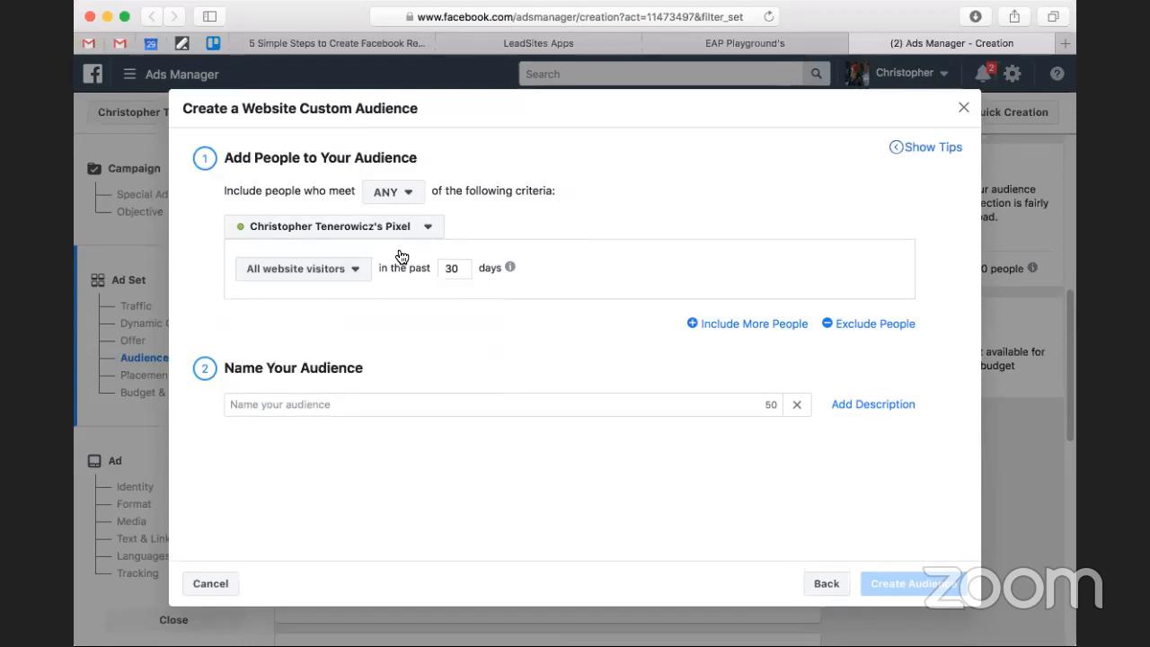
{"action": "left_click", "coordinate": [322, 271]}
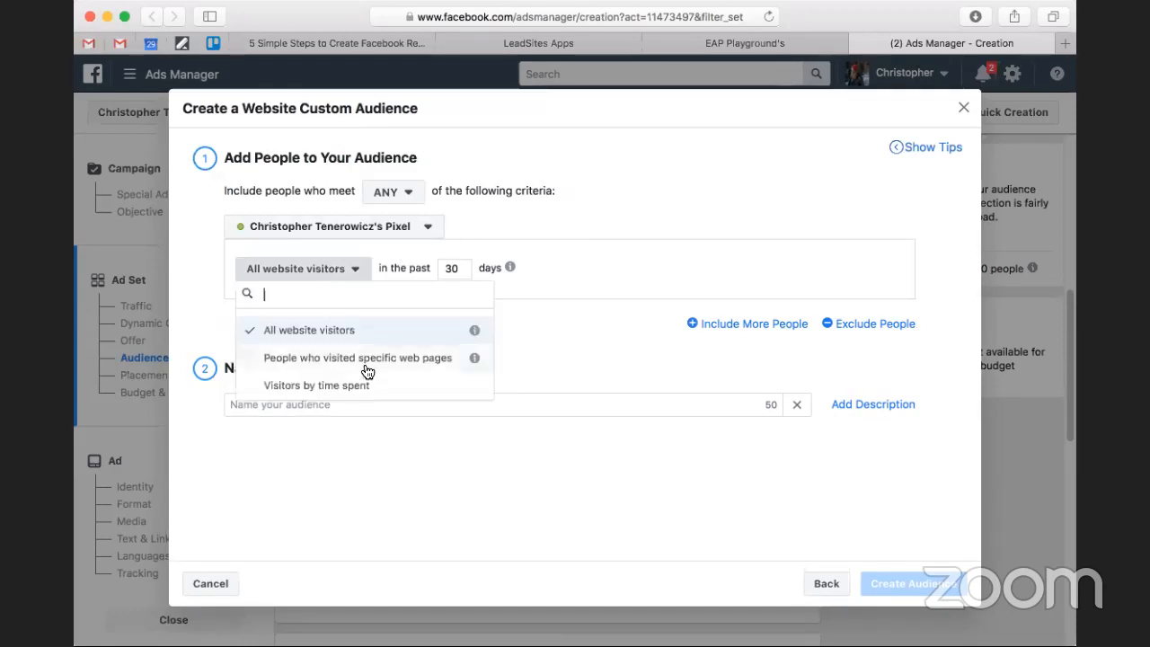
{"action": "left_click", "coordinate": [364, 364]}
{"action": "left_click", "coordinate": [359, 329]}
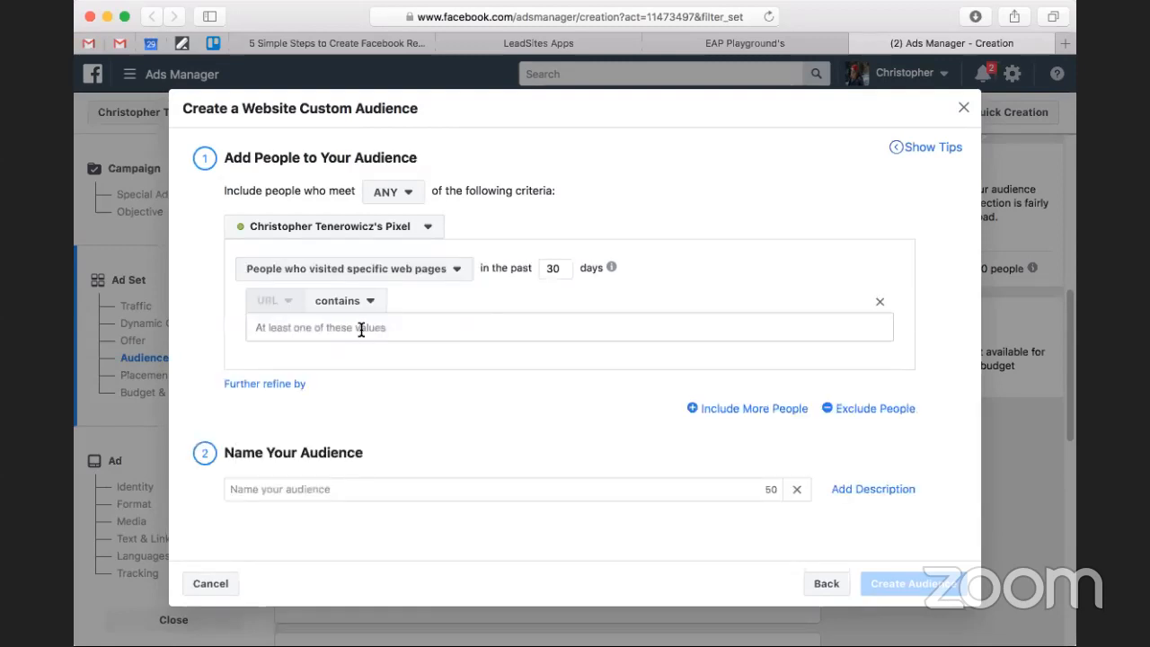
{"action": "left_click", "coordinate": [344, 303]}
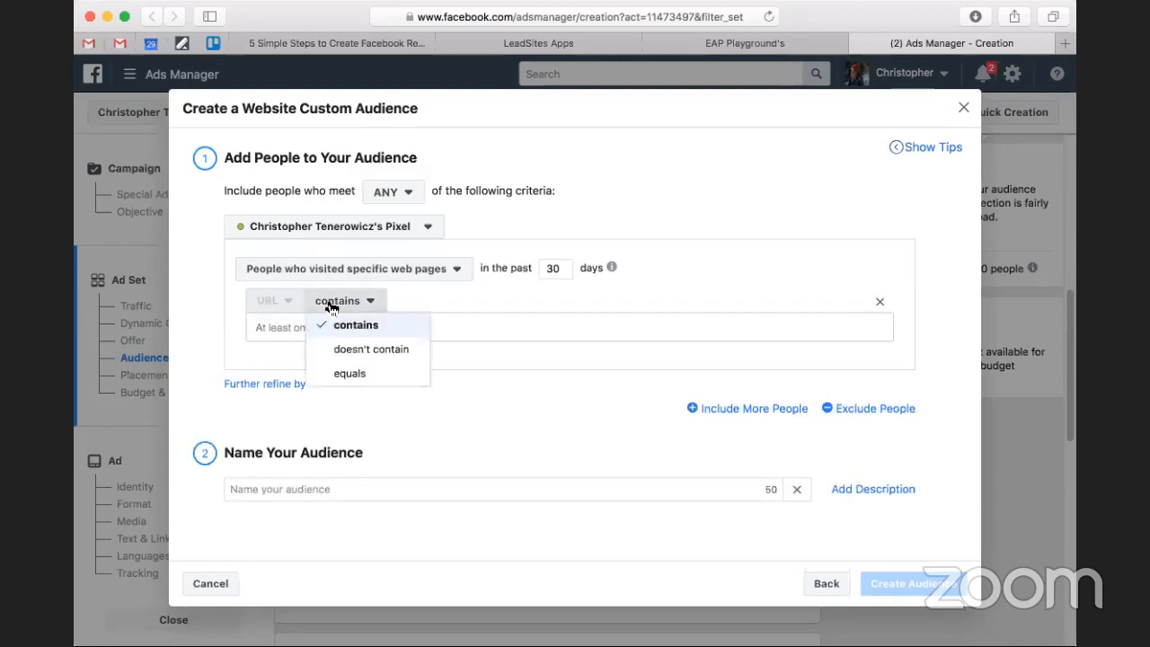
{"action": "left_click", "coordinate": [451, 292]}
{"action": "left_click", "coordinate": [411, 325]}
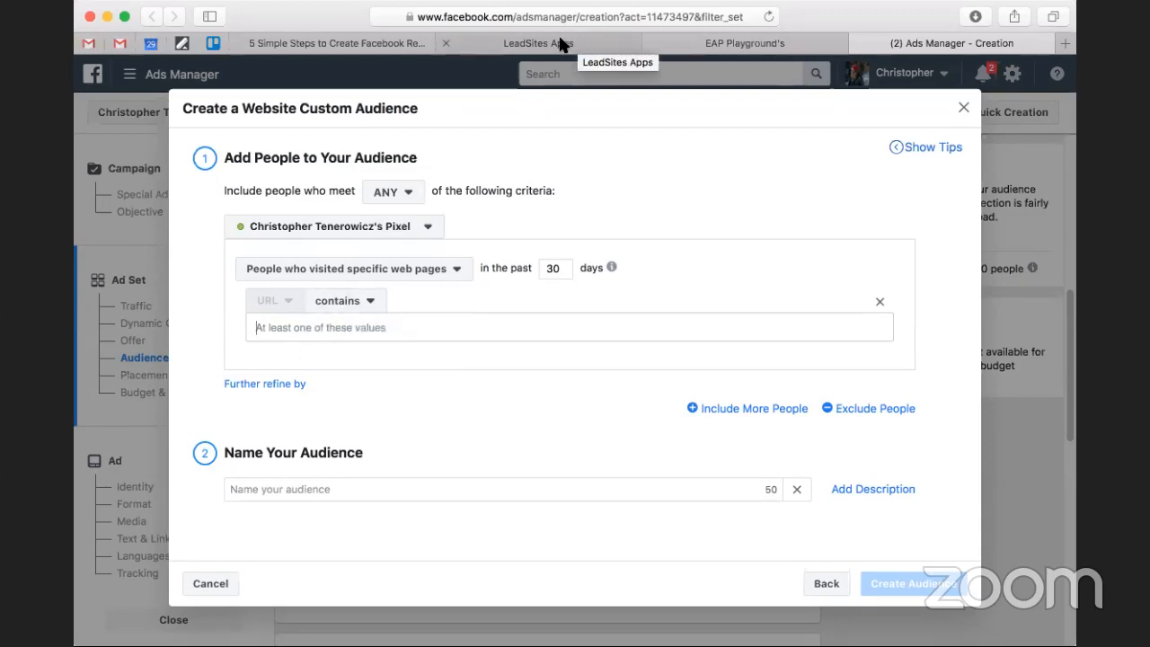
Enter The, Villas, at, Camden and Place as separate URL values for the visited-pages condition.
{"action": "left_click", "coordinate": [561, 43]}
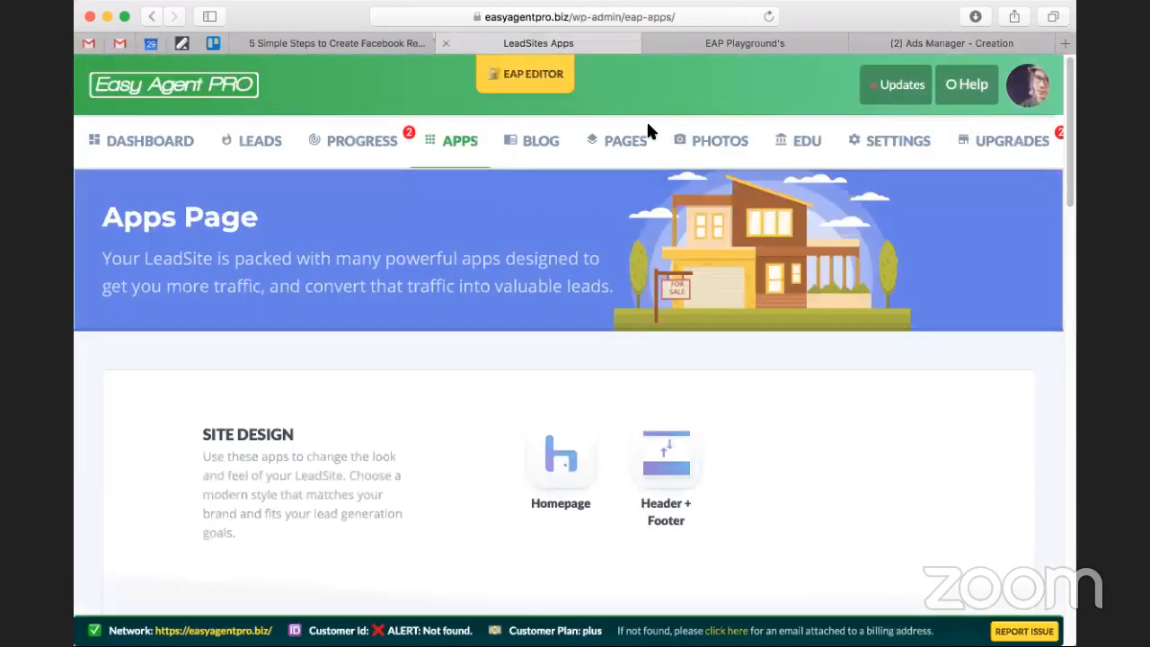
{"action": "left_click", "coordinate": [916, 47]}
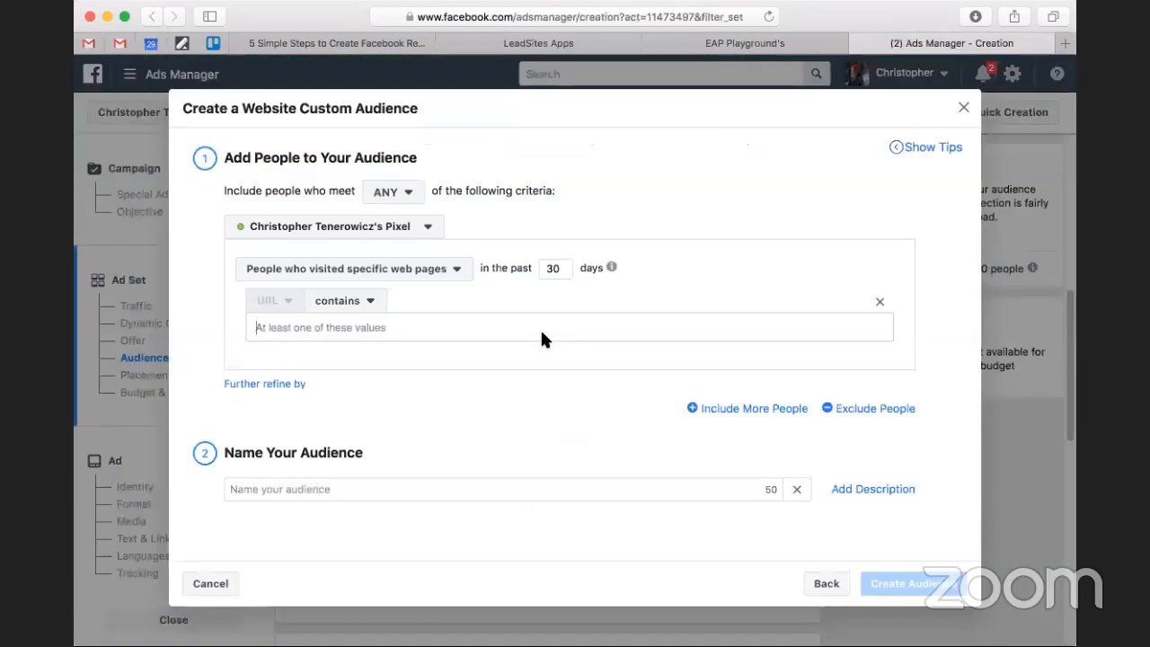
{"action": "type", "text": "The"}
{"action": "key", "text": "space"}
{"action": "type", "text": "V"}
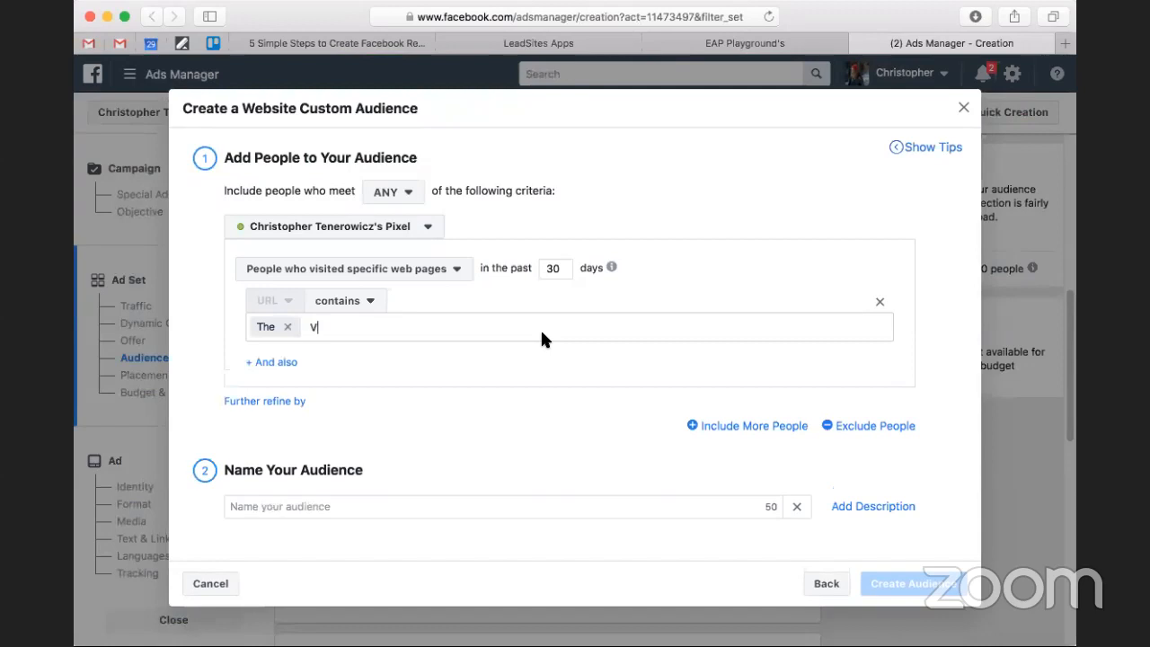
{"action": "type", "text": "illas At Camdoe"}
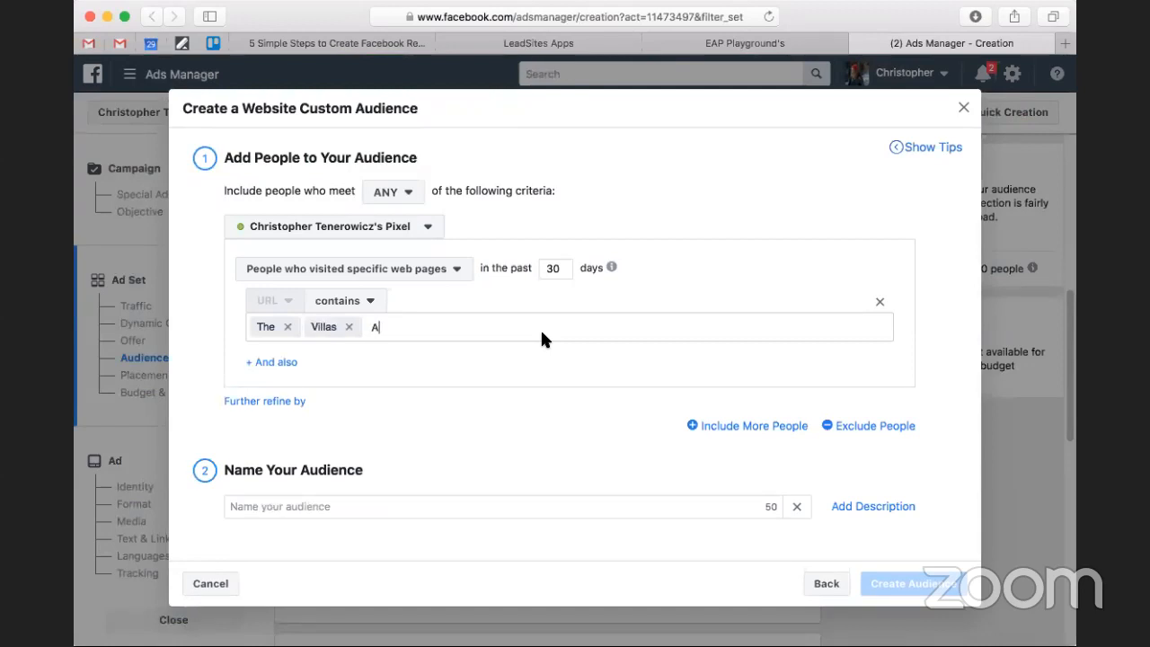
{"action": "key", "text": "space"}
{"action": "key", "text": "BackSpace"}
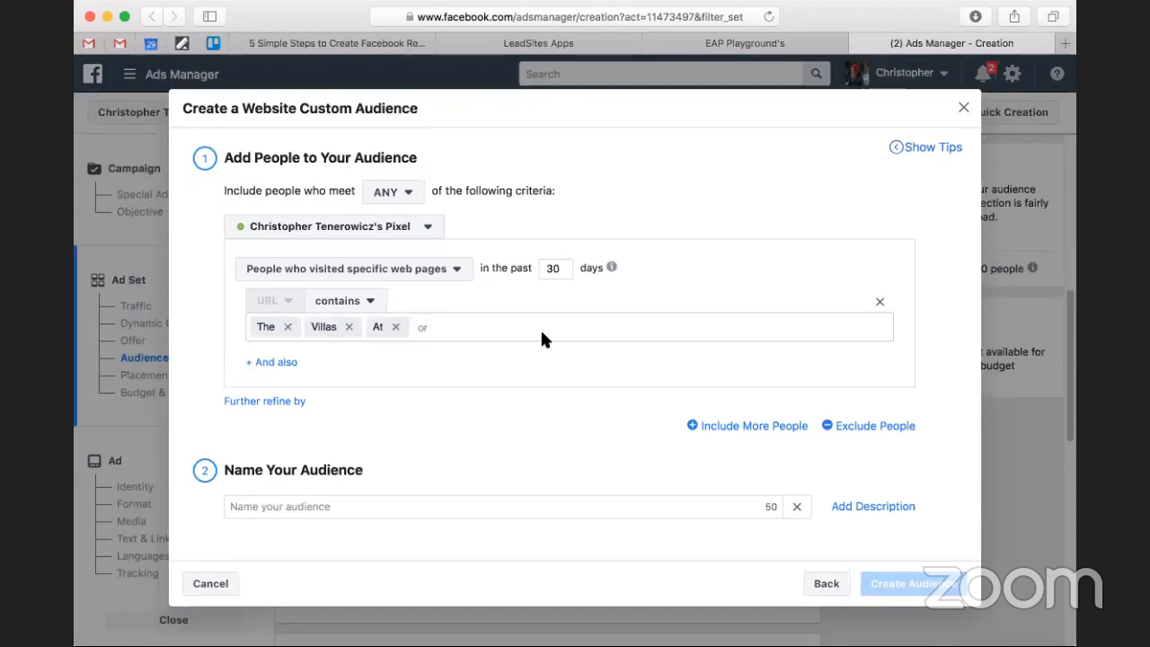
{"action": "key", "text": "BackSpace"}
{"action": "key", "text": "BackSpace"}
{"action": "type", "text": "A"}
{"action": "key", "text": "BackSpace"}
{"action": "type", "text": "Villas"}
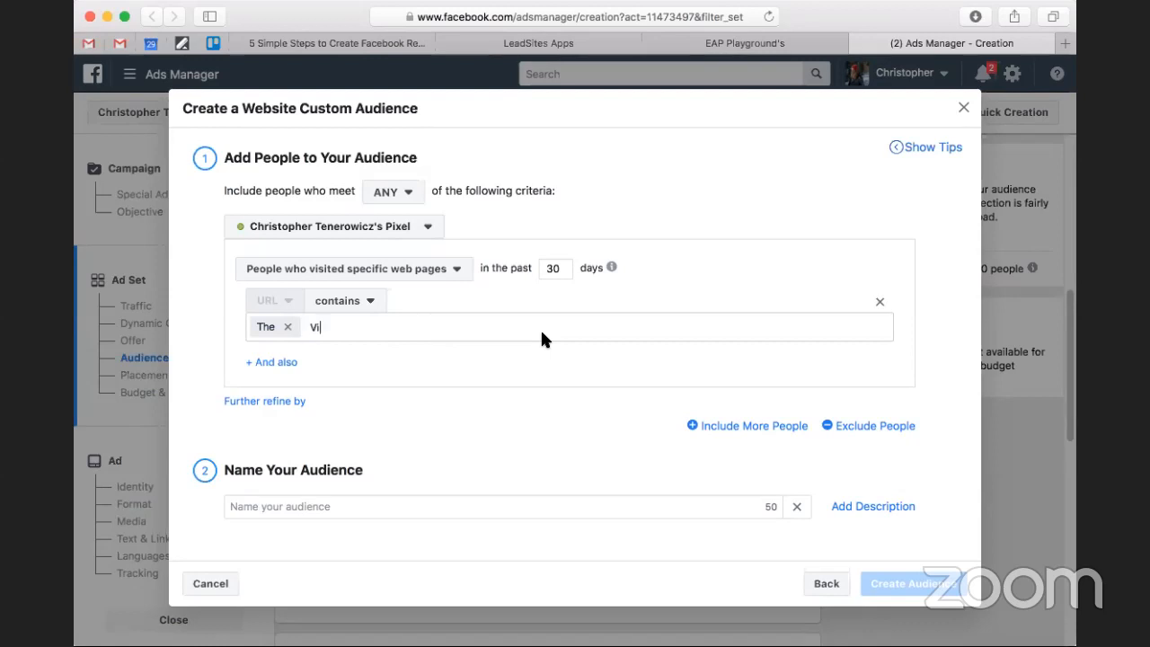
{"action": "key", "text": "space"}
{"action": "type", "text": "at Camod"}
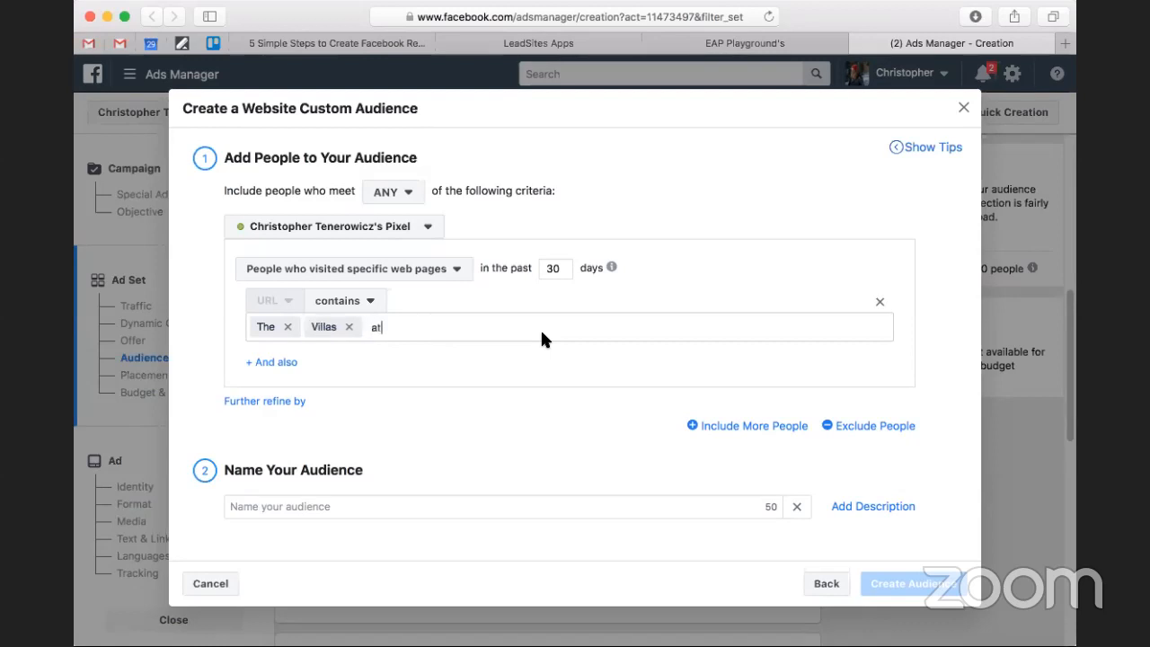
{"action": "key", "text": "BackSpace"}
{"action": "key", "text": "BackSpace"}
{"action": "type", "text": "den"}
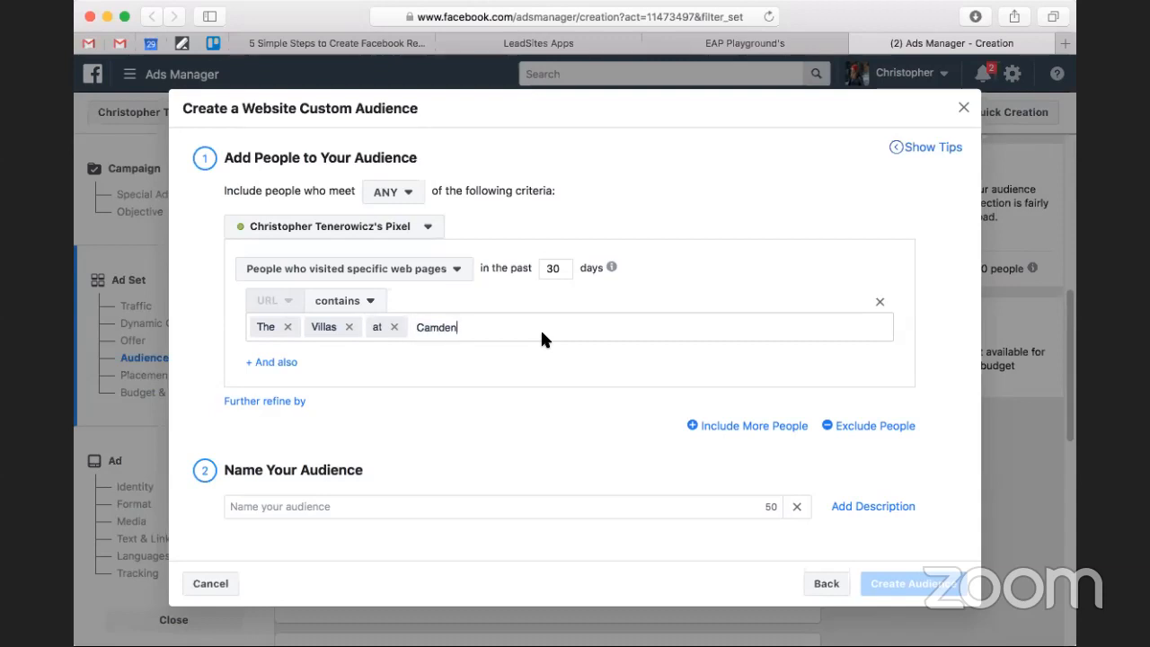
{"action": "type", "text": " Place"}
{"action": "key", "text": "space"}
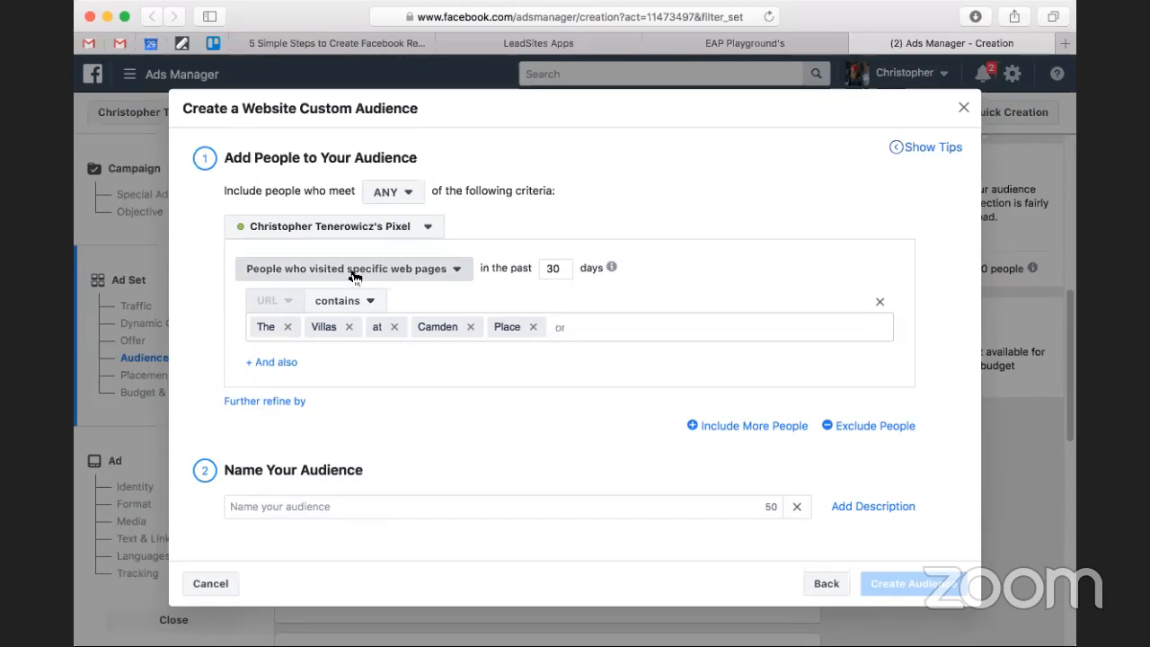
Try the Visitors by time spent criterion and set the audience criterion back to All website visitors.
{"action": "left_click", "coordinate": [355, 276]}
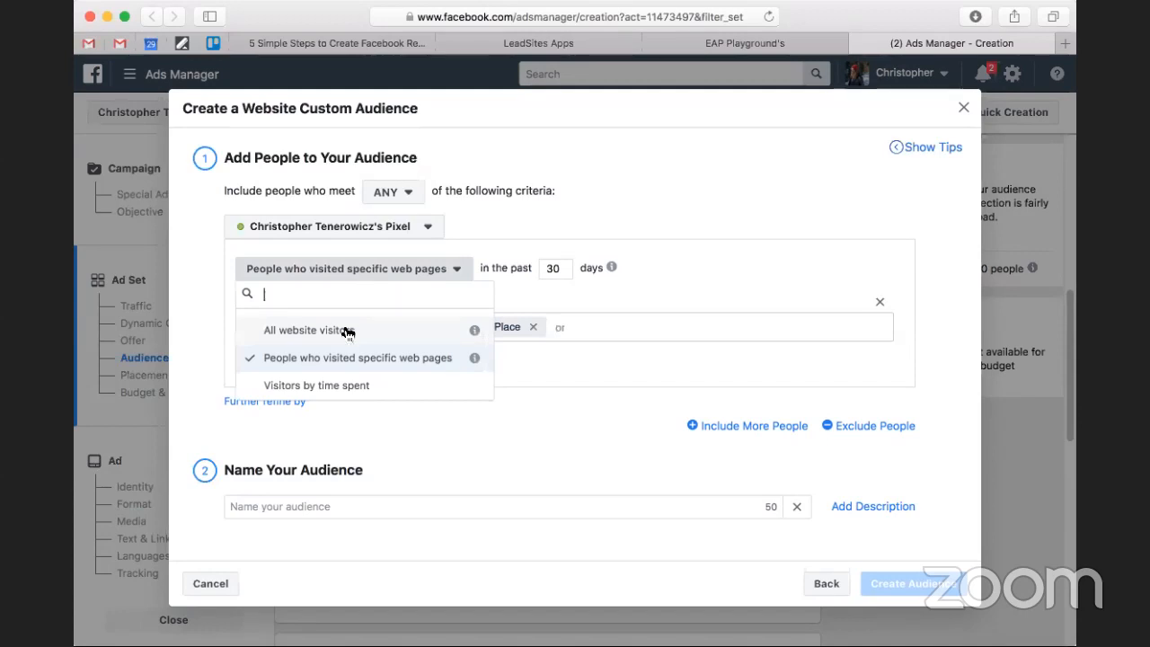
{"action": "left_click", "coordinate": [348, 333]}
{"action": "left_click", "coordinate": [335, 279]}
{"action": "left_click", "coordinate": [336, 386]}
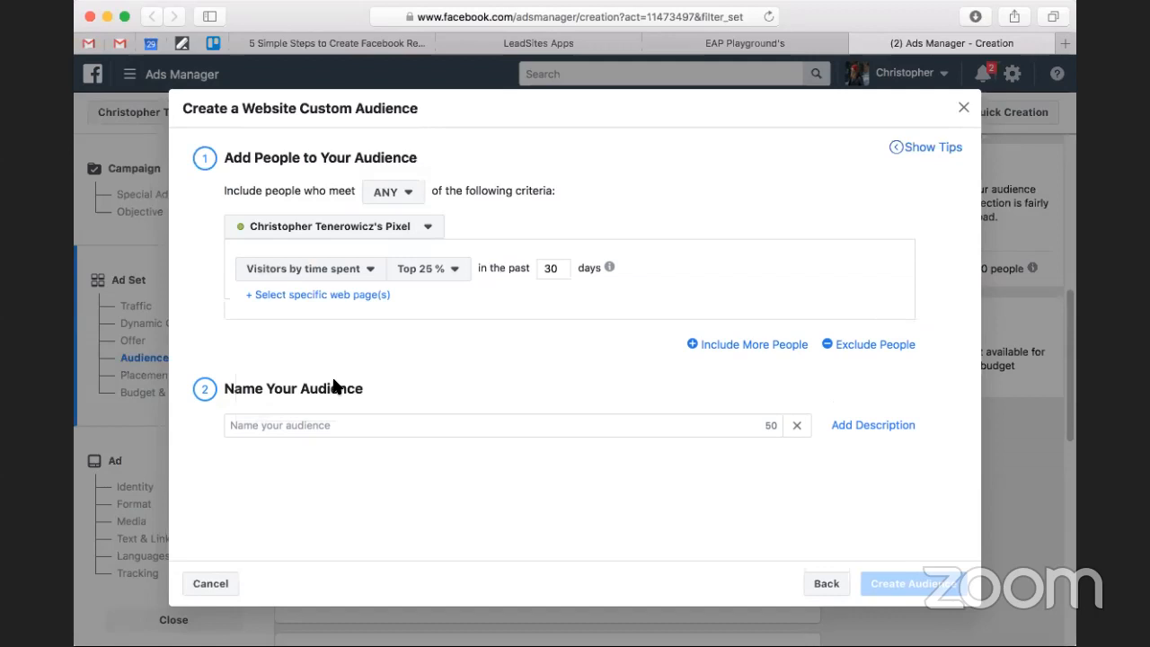
{"action": "left_click", "coordinate": [334, 269]}
{"action": "left_click", "coordinate": [336, 329]}
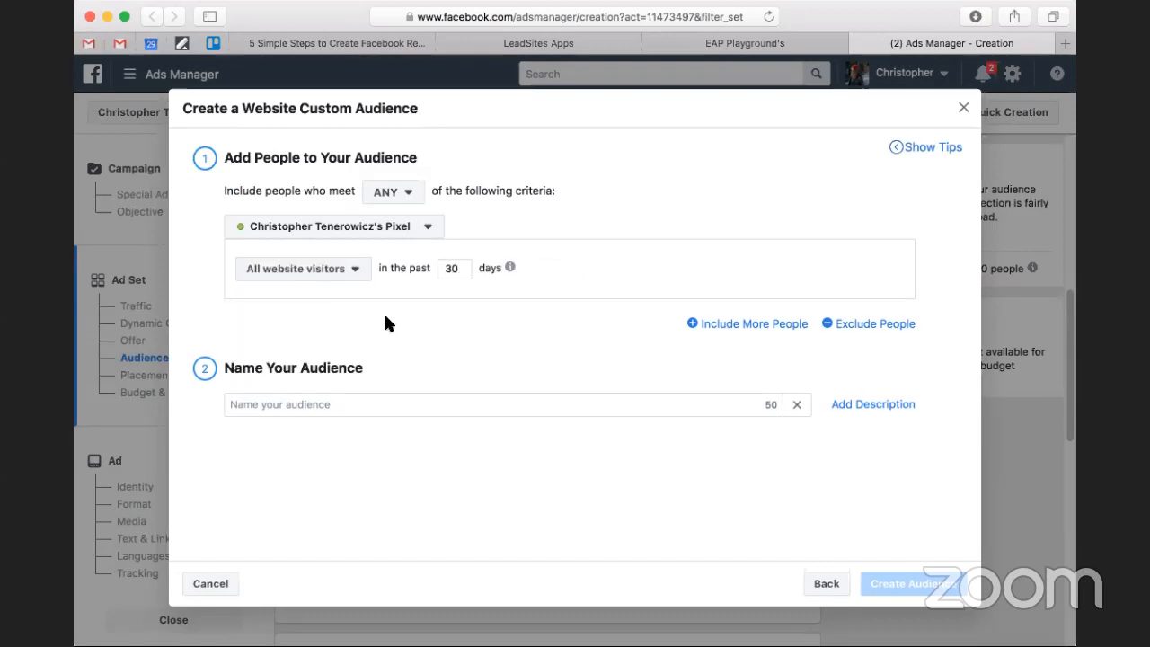
Name the audience "Website Visitors past 30", create it and close the creation dialog.
{"action": "left_click", "coordinate": [392, 406]}
{"action": "type", "text": "Website Visitors"}
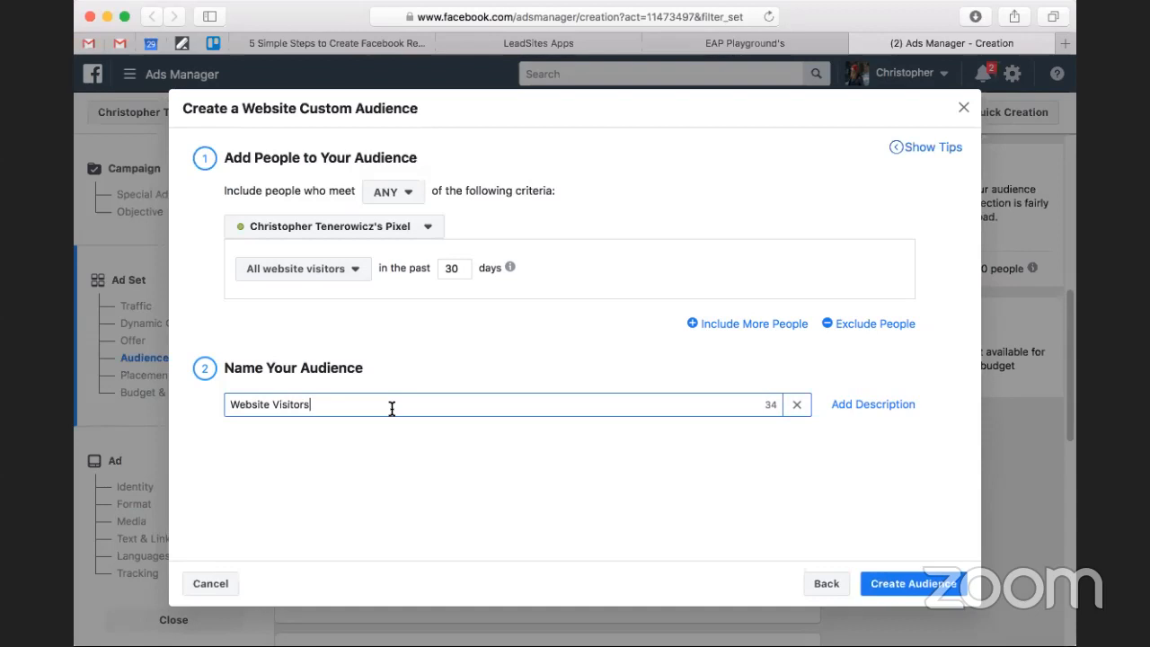
{"action": "type", "text": " past 30"}
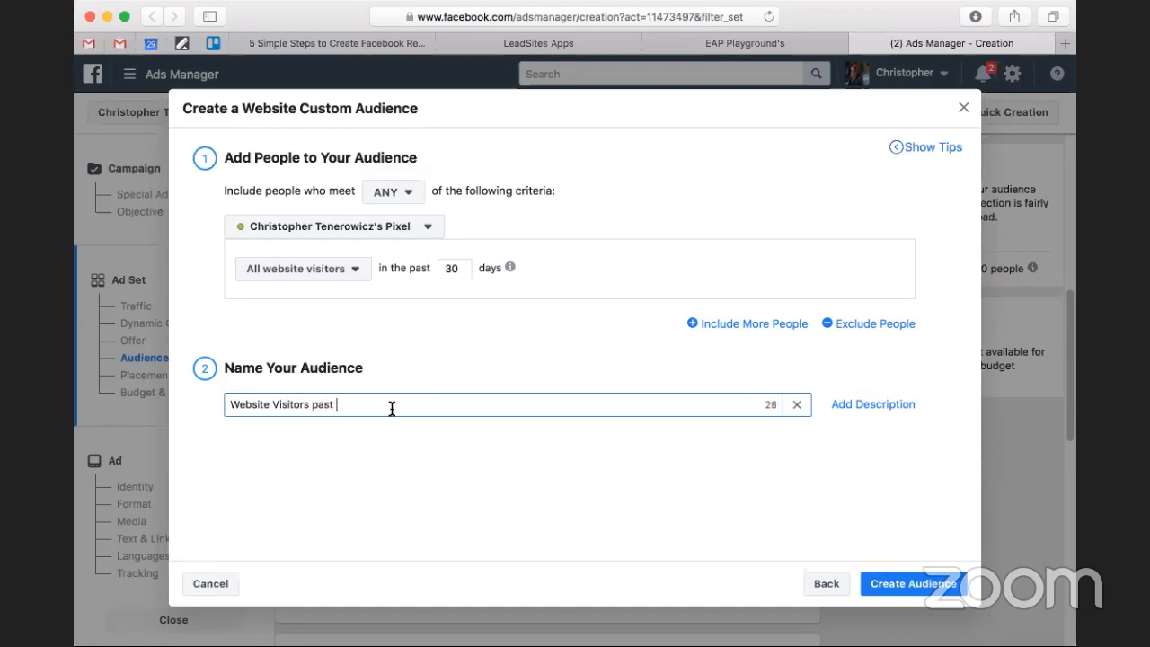
{"action": "left_click", "coordinate": [820, 458]}
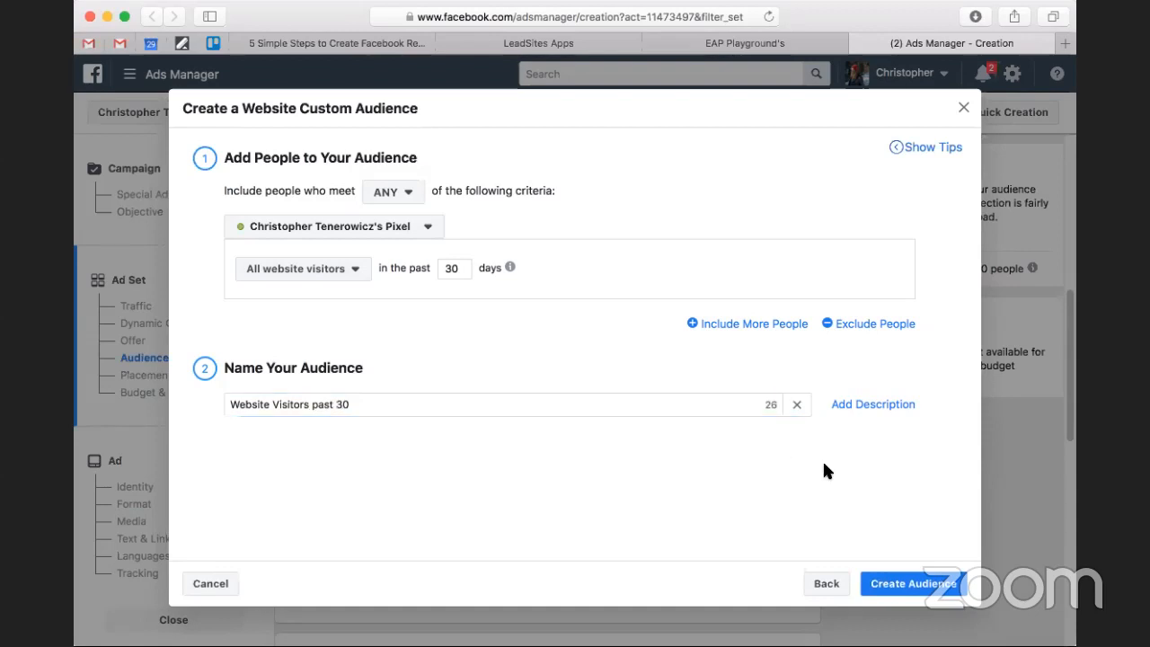
{"action": "left_click", "coordinate": [917, 581]}
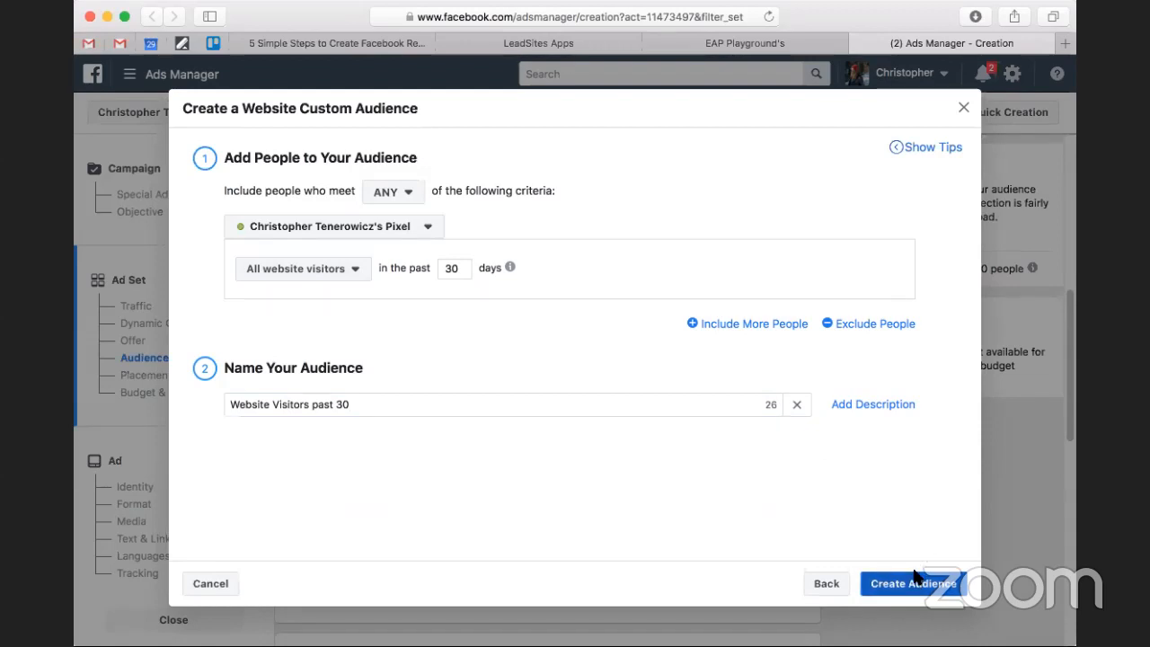
{"action": "left_click", "coordinate": [910, 580]}
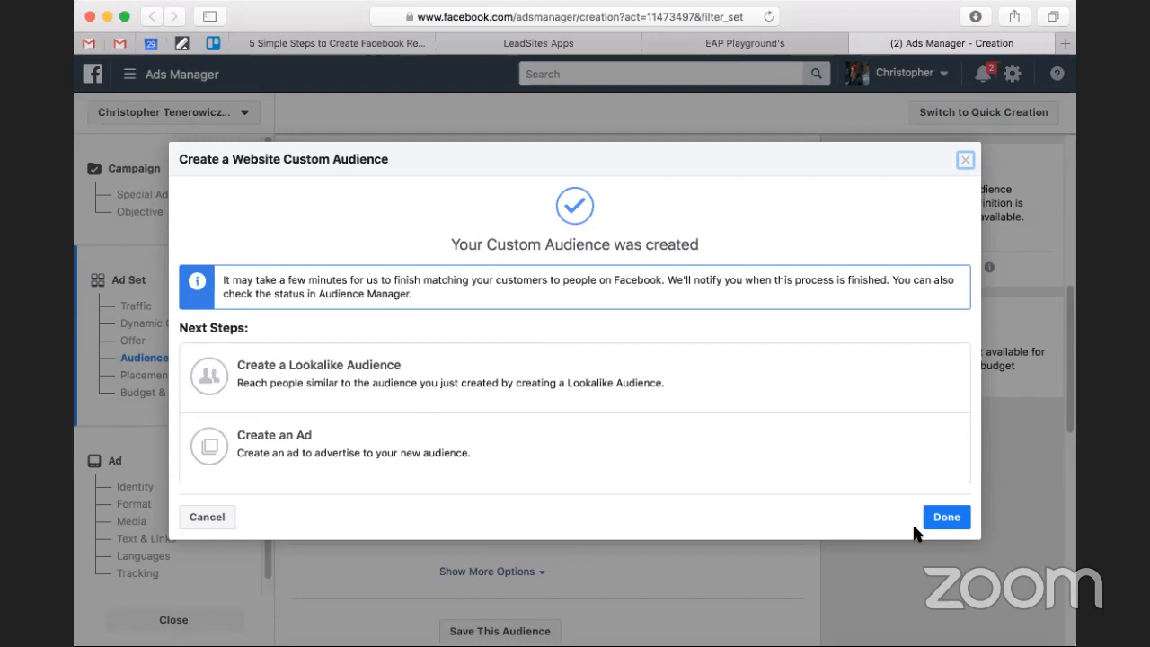
{"action": "left_click", "coordinate": [943, 517]}
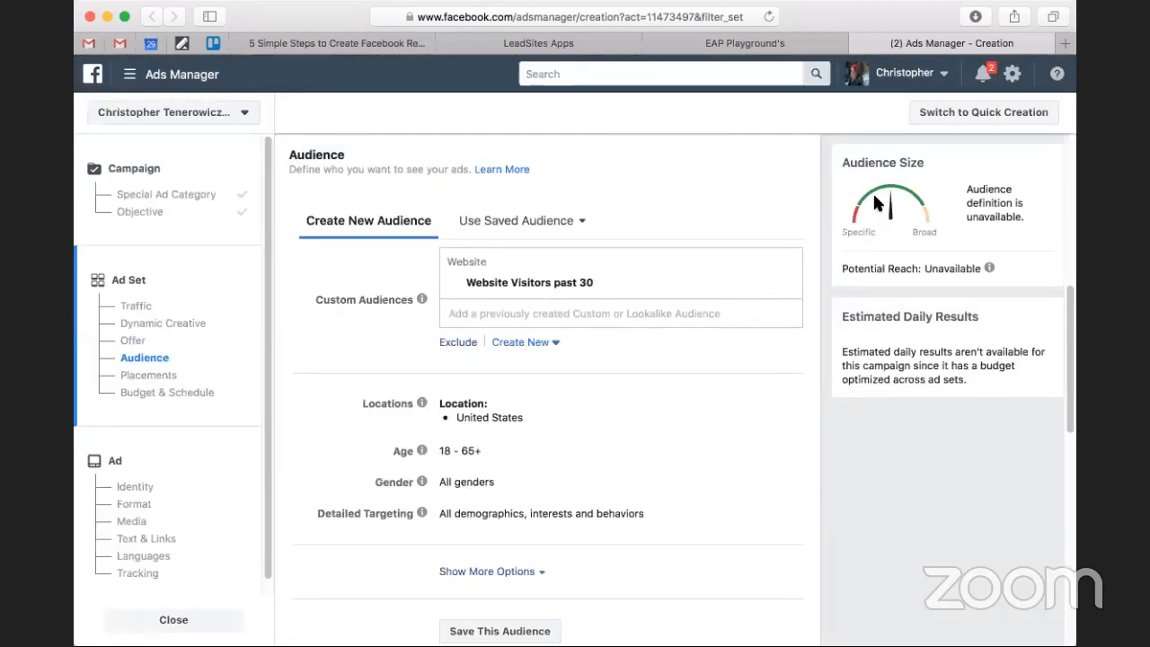
Examine the audience size notice and the ad set's audience settings for the new custom audience.
{"action": "left_click_drag", "start_coordinate": [968, 188], "coordinate": [1023, 217]}
{"action": "left_click", "coordinate": [1022, 217]}
{"action": "left_click", "coordinate": [511, 39]}
{"action": "left_click", "coordinate": [926, 43]}
{"action": "scroll", "coordinate": [804, 379], "scroll_direction": "down", "scroll_amount": 1}
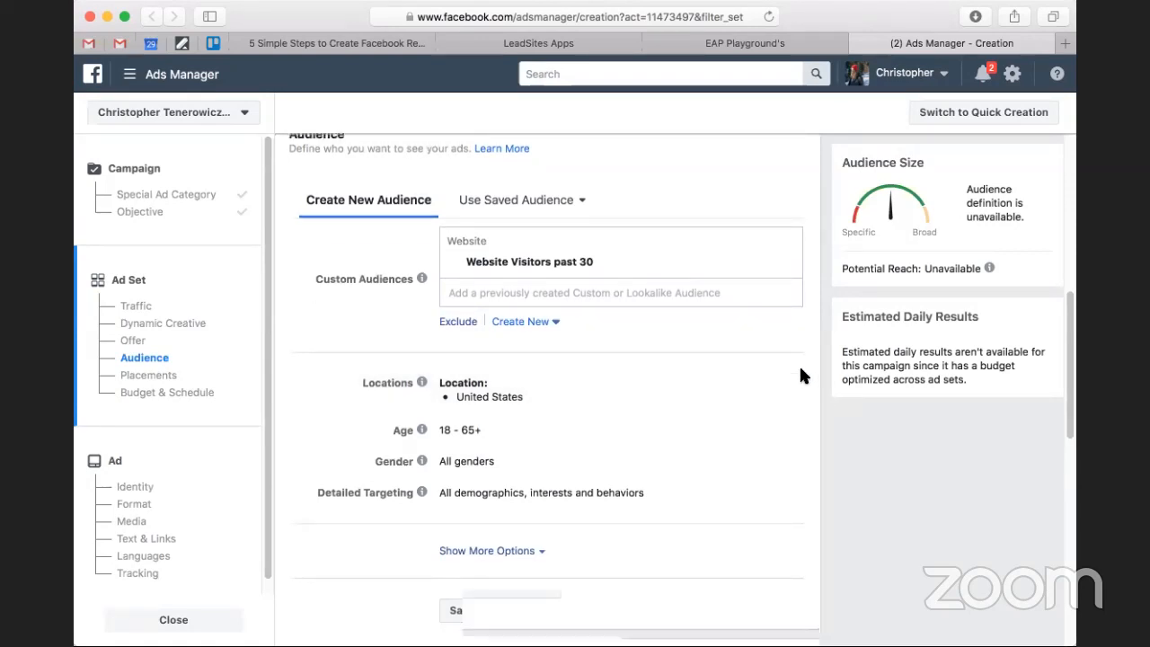
{"action": "scroll", "coordinate": [798, 373], "scroll_direction": "down", "scroll_amount": 4}
{"action": "scroll", "coordinate": [497, 297], "scroll_direction": "up", "scroll_amount": 5}
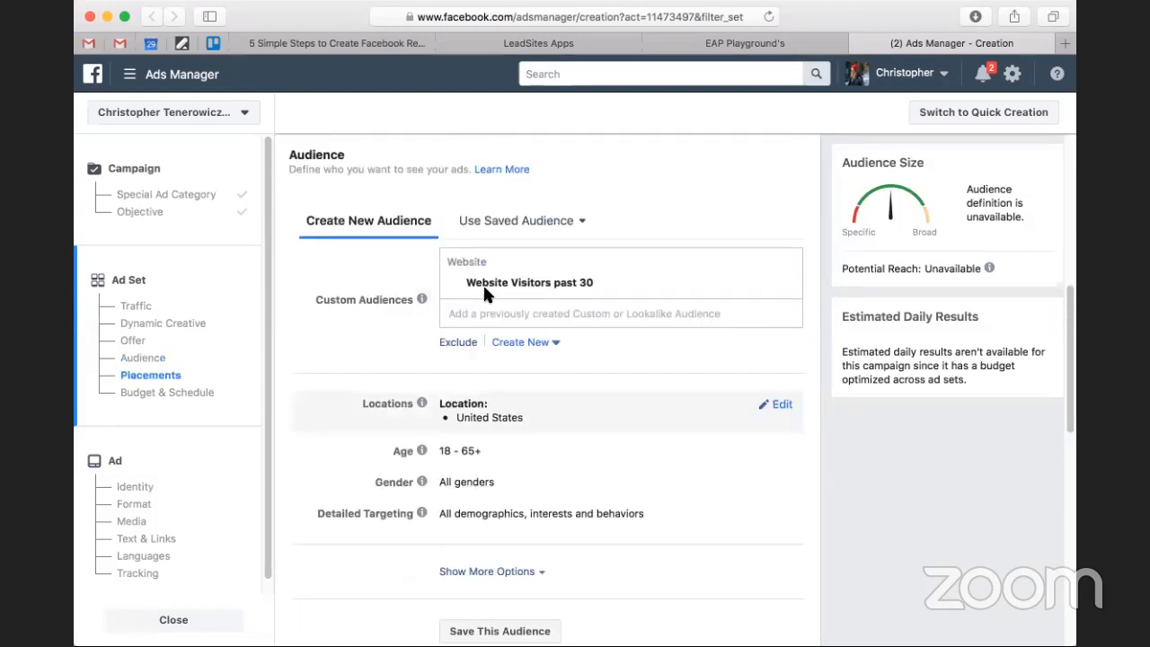
Edit Detailed Targeting and include people who match the Real estate interest.
{"action": "scroll", "coordinate": [477, 437], "scroll_direction": "down", "scroll_amount": 4}
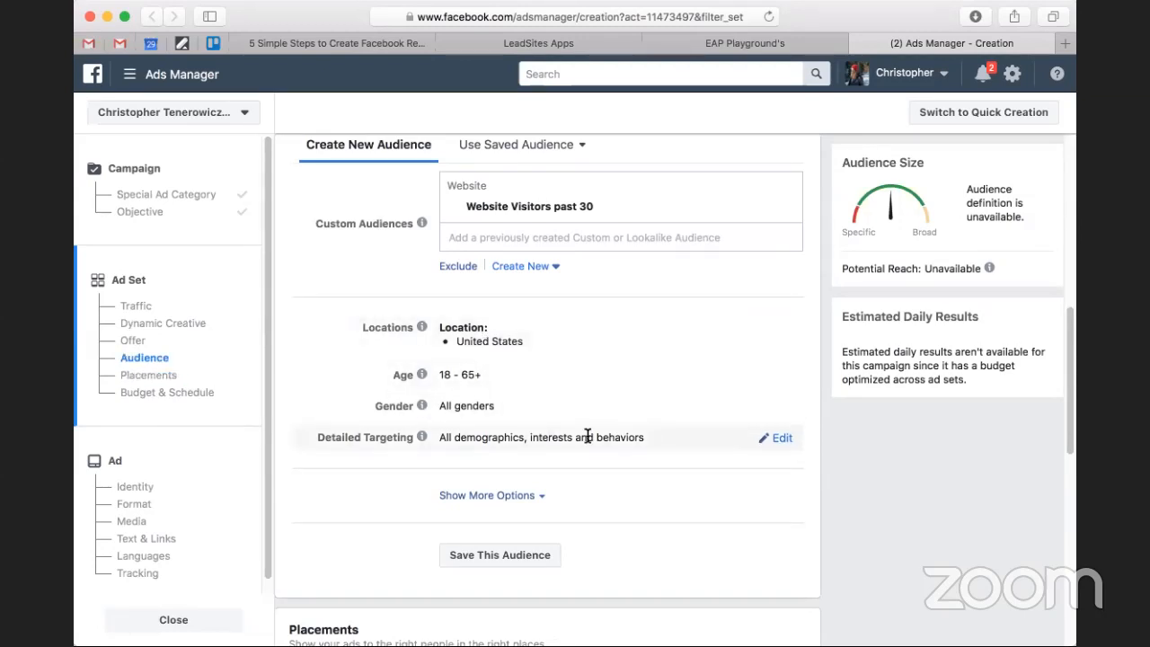
{"action": "left_click", "coordinate": [782, 440]}
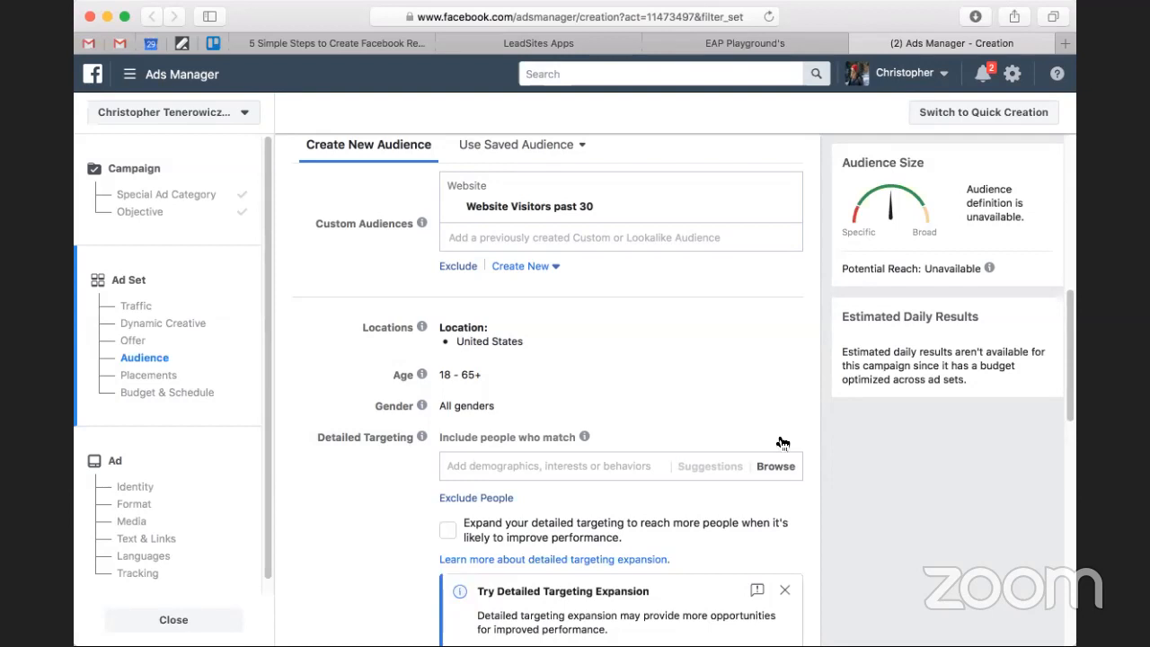
{"action": "scroll", "coordinate": [554, 441], "scroll_direction": "down", "scroll_amount": 3}
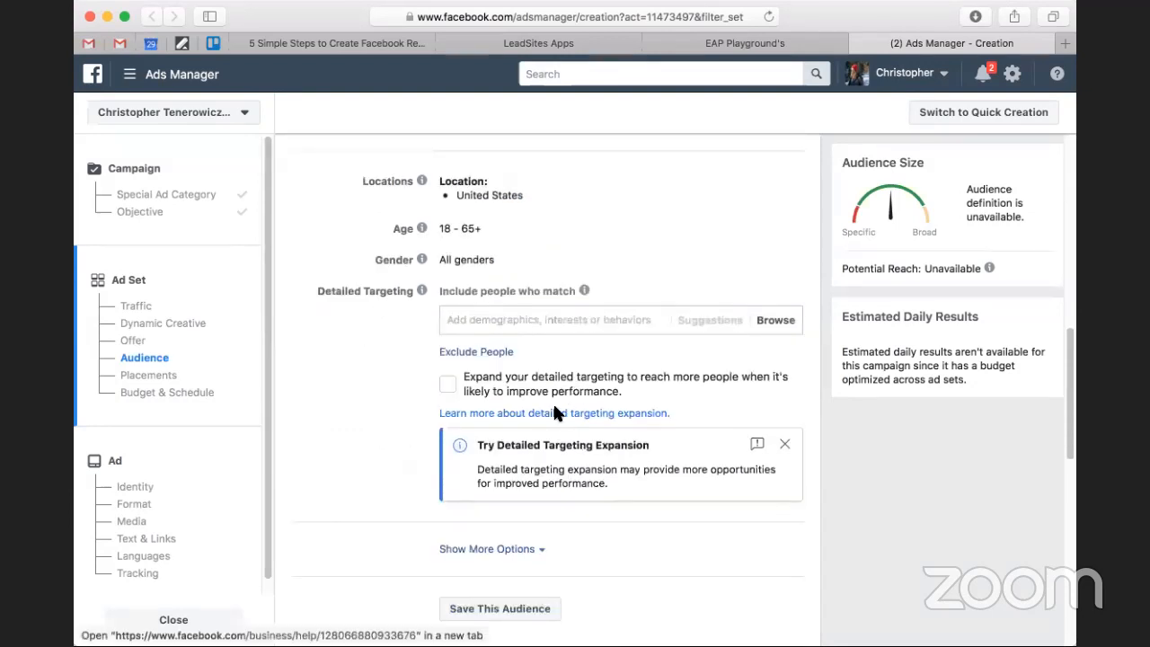
{"action": "left_click", "coordinate": [522, 321]}
{"action": "type", "text": "real estate"}
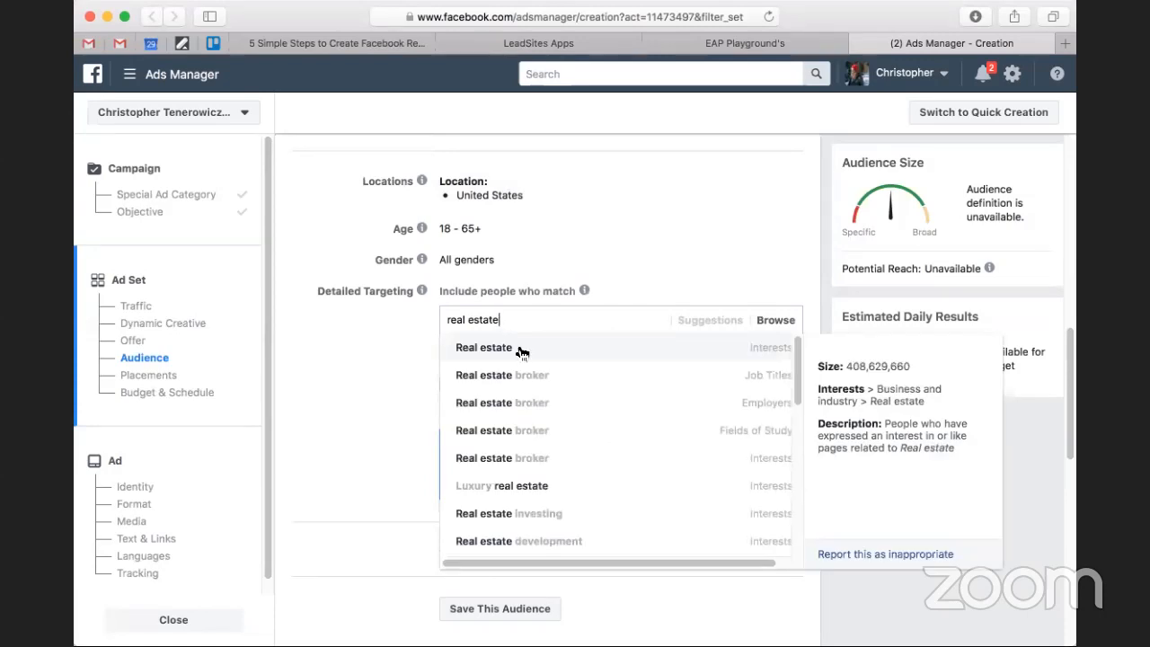
{"action": "left_click", "coordinate": [519, 349]}
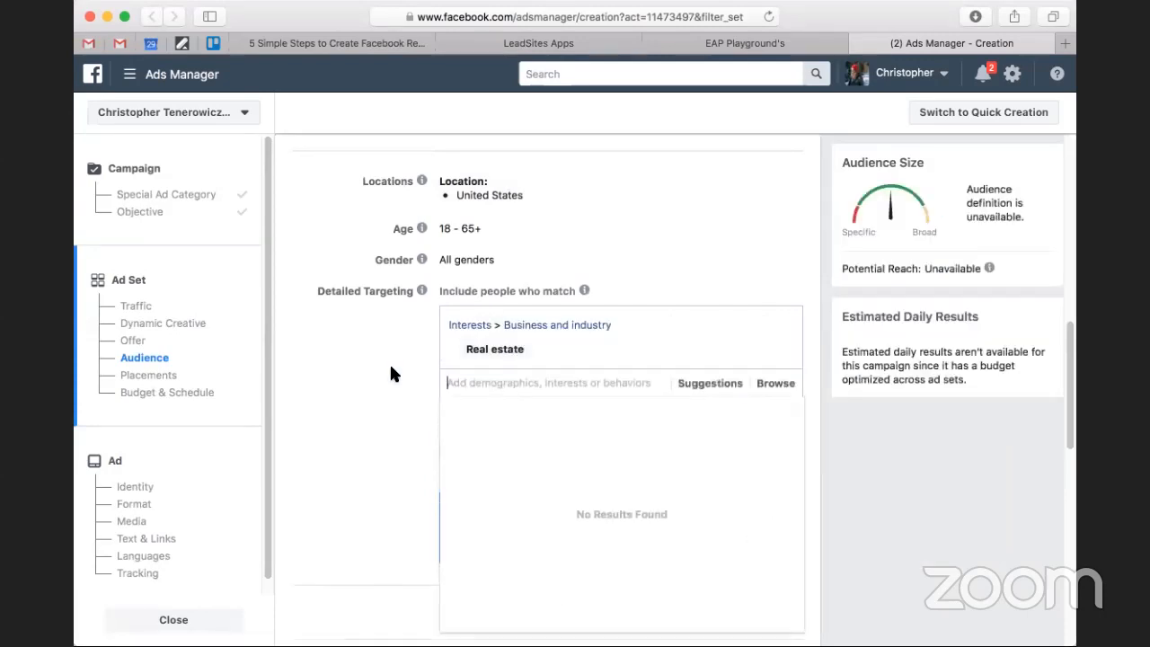
Remove the Real estate interest from Detailed Targeting.
{"action": "scroll", "coordinate": [391, 367], "scroll_direction": "up", "scroll_amount": 1}
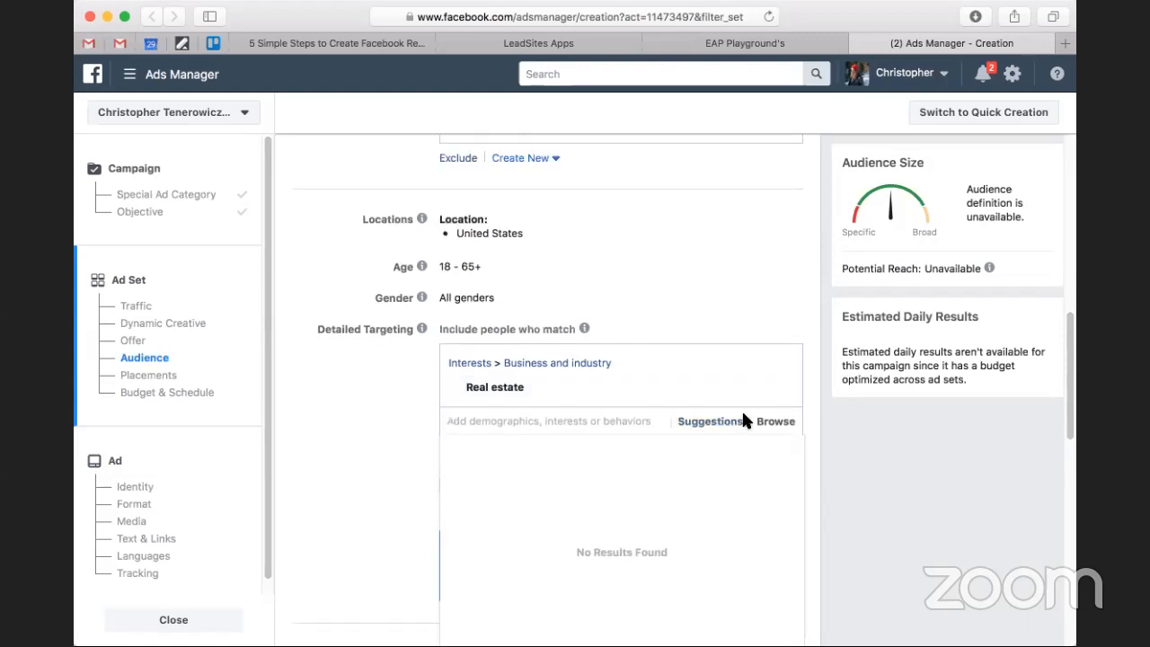
{"action": "mouse_move", "coordinate": [767, 392]}
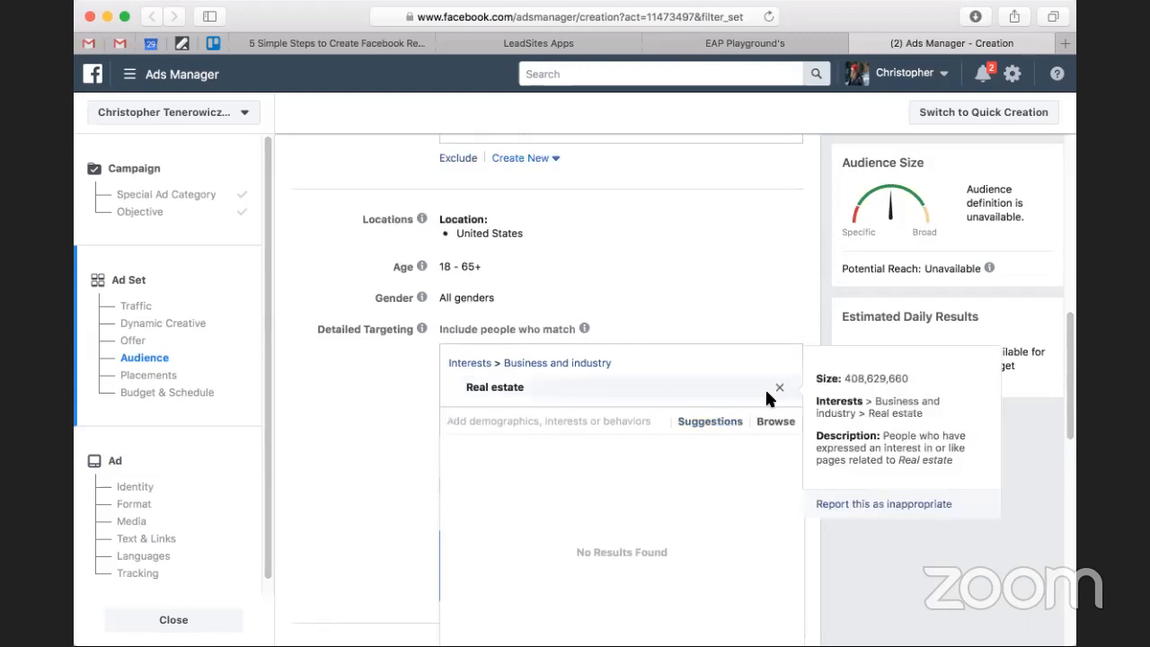
{"action": "left_click", "coordinate": [278, 389]}
{"action": "scroll", "coordinate": [339, 389], "scroll_direction": "down", "scroll_amount": 5}
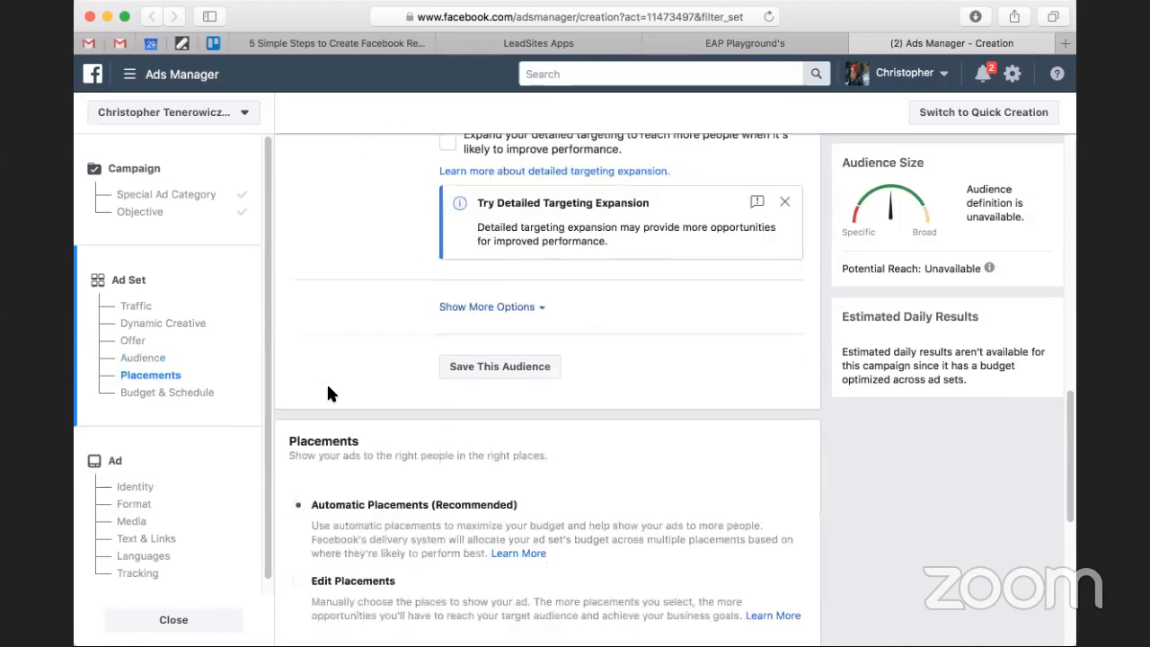
{"action": "scroll", "coordinate": [411, 359], "scroll_direction": "up", "scroll_amount": 5}
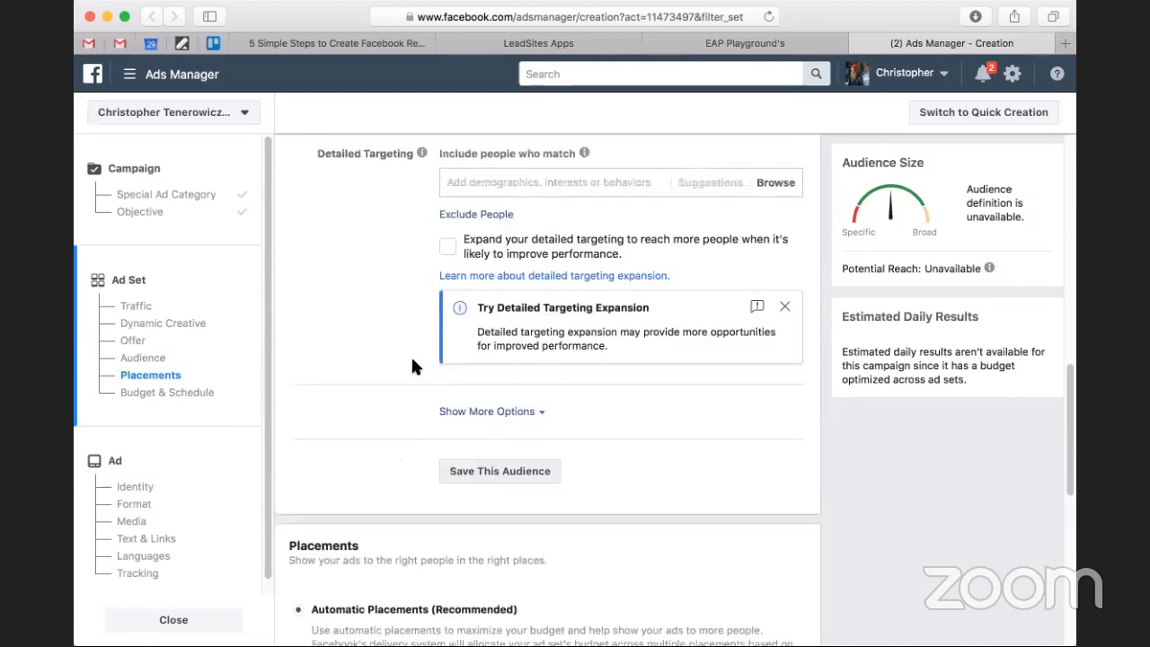
Save the website visitors targeting as a saved audience and check its summary in the ad set.
{"action": "scroll", "coordinate": [476, 404], "scroll_direction": "up", "scroll_amount": 2}
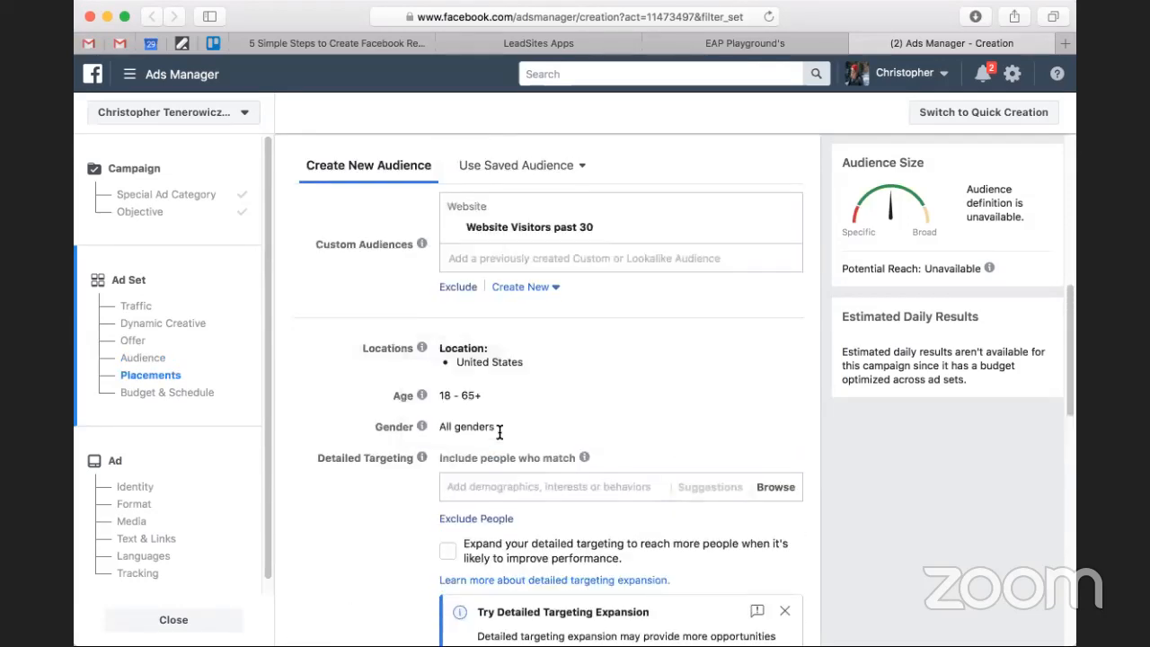
{"action": "scroll", "coordinate": [499, 482], "scroll_direction": "down", "scroll_amount": 5}
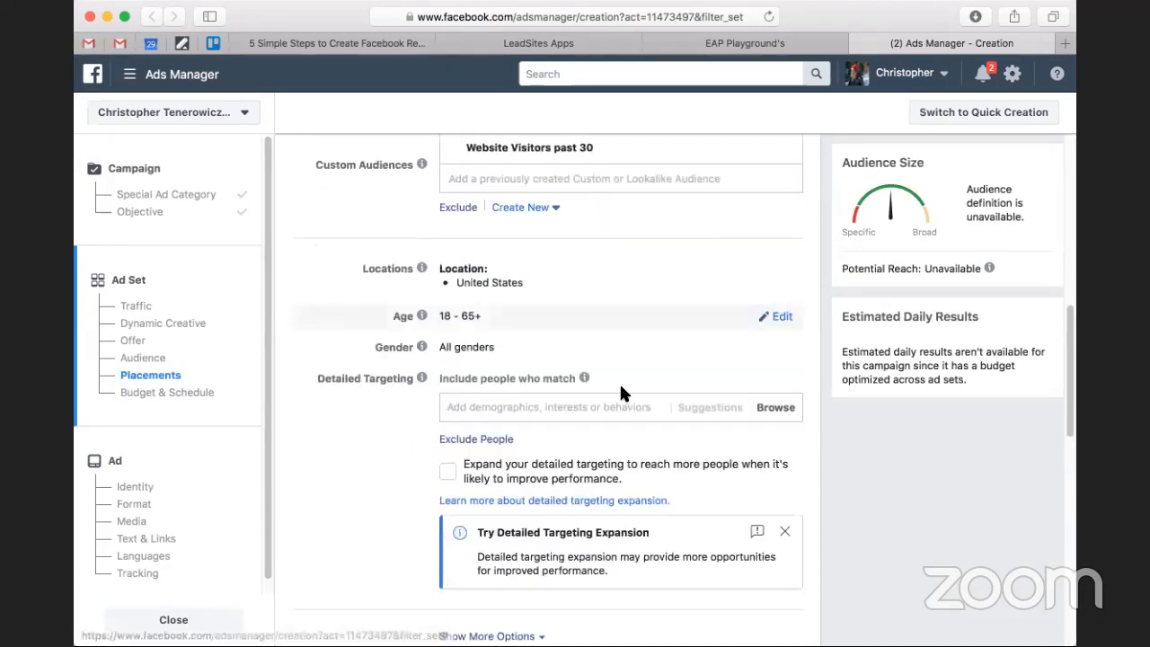
{"action": "left_click", "coordinate": [495, 460]}
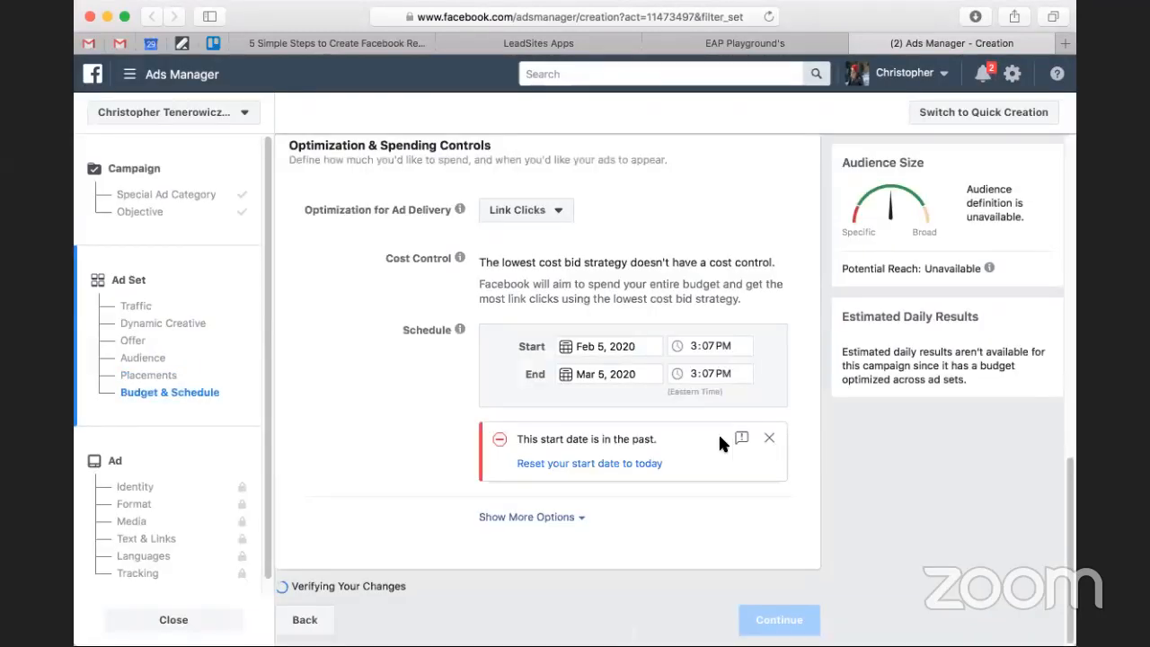
{"action": "scroll", "coordinate": [557, 422], "scroll_direction": "up", "scroll_amount": 5}
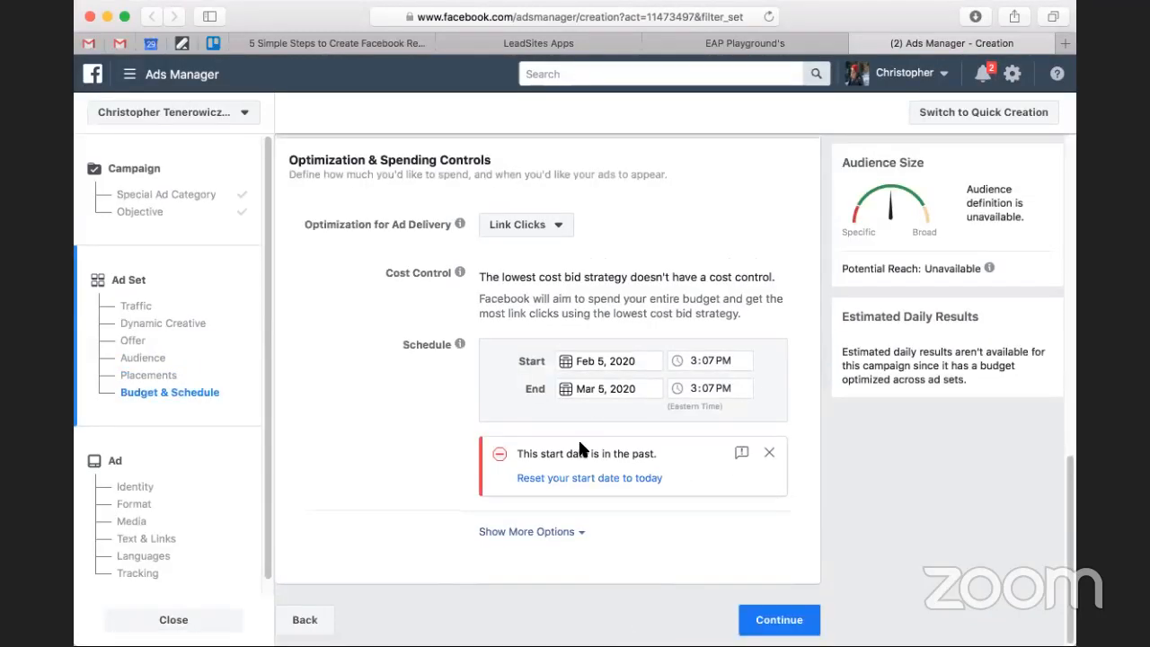
{"action": "scroll", "coordinate": [454, 418], "scroll_direction": "up", "scroll_amount": 5}
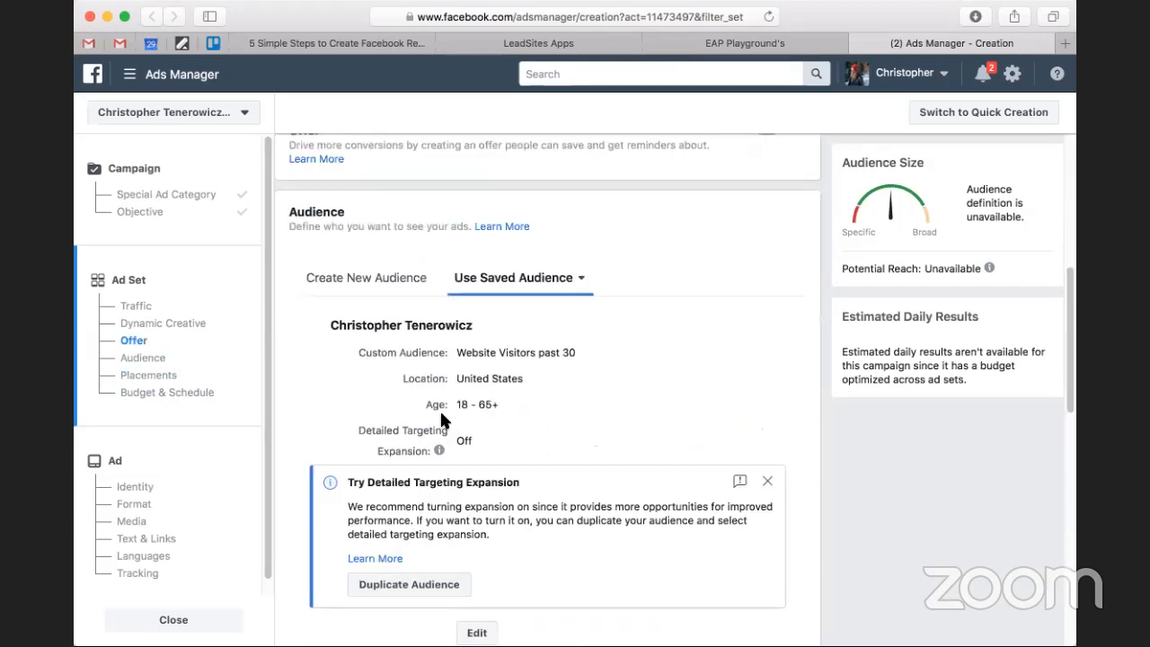
Set the ad set schedule's start date to February 7, 2020, keeping ad delivery optimized for Link Clicks.
{"action": "scroll", "coordinate": [441, 408], "scroll_direction": "down", "scroll_amount": 4}
{"action": "scroll", "coordinate": [440, 417], "scroll_direction": "down", "scroll_amount": 6}
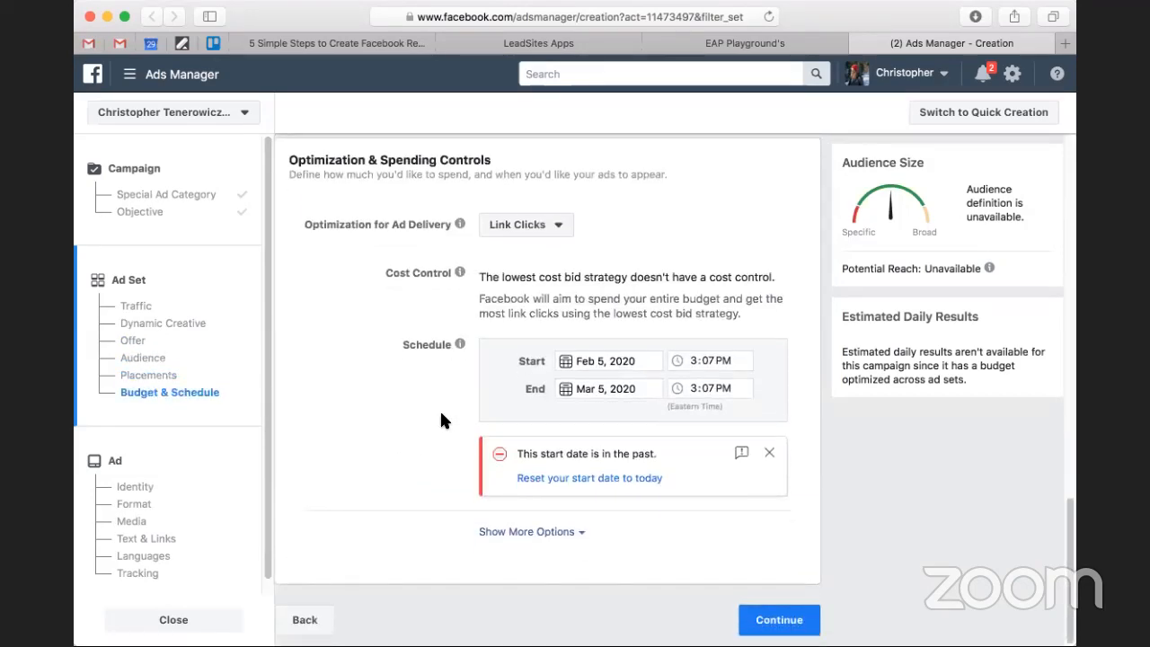
{"action": "left_click", "coordinate": [550, 236]}
{"action": "left_click", "coordinate": [662, 202]}
{"action": "left_click", "coordinate": [614, 362]}
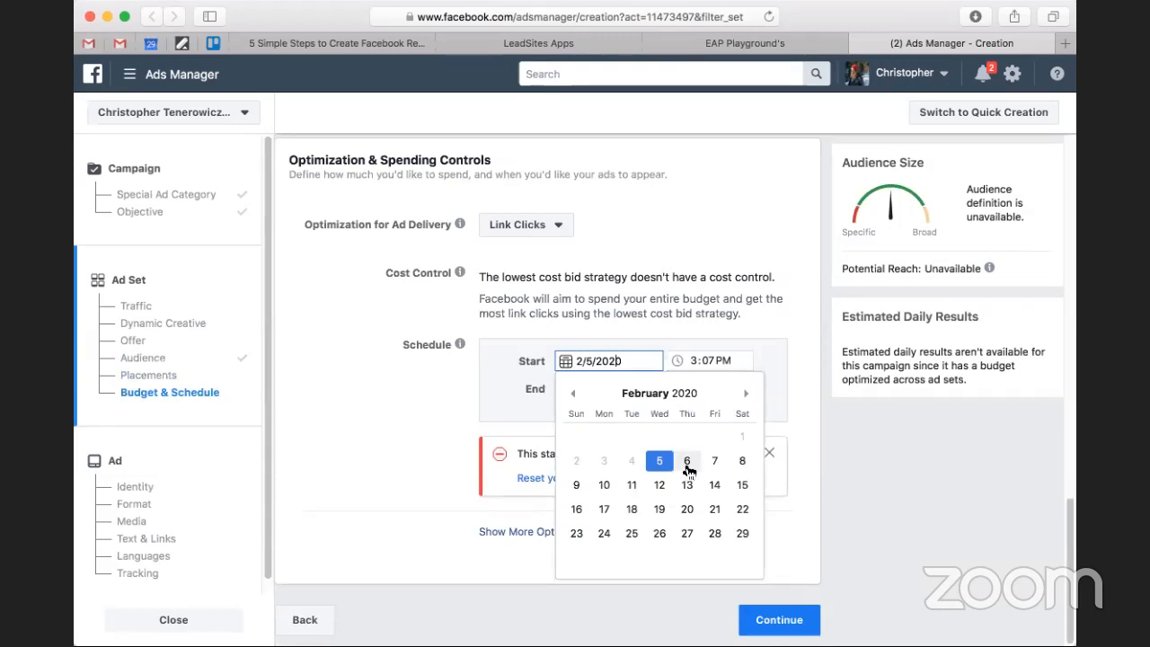
{"action": "left_click", "coordinate": [686, 461]}
{"action": "left_click", "coordinate": [698, 406]}
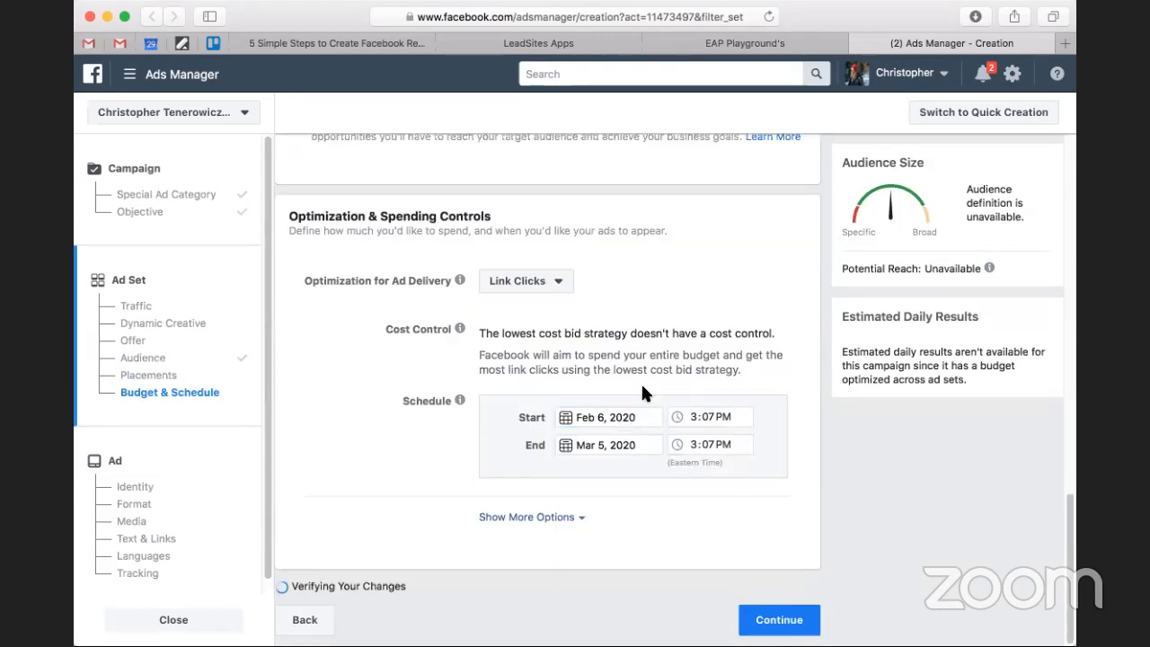
{"action": "left_click", "coordinate": [607, 432]}
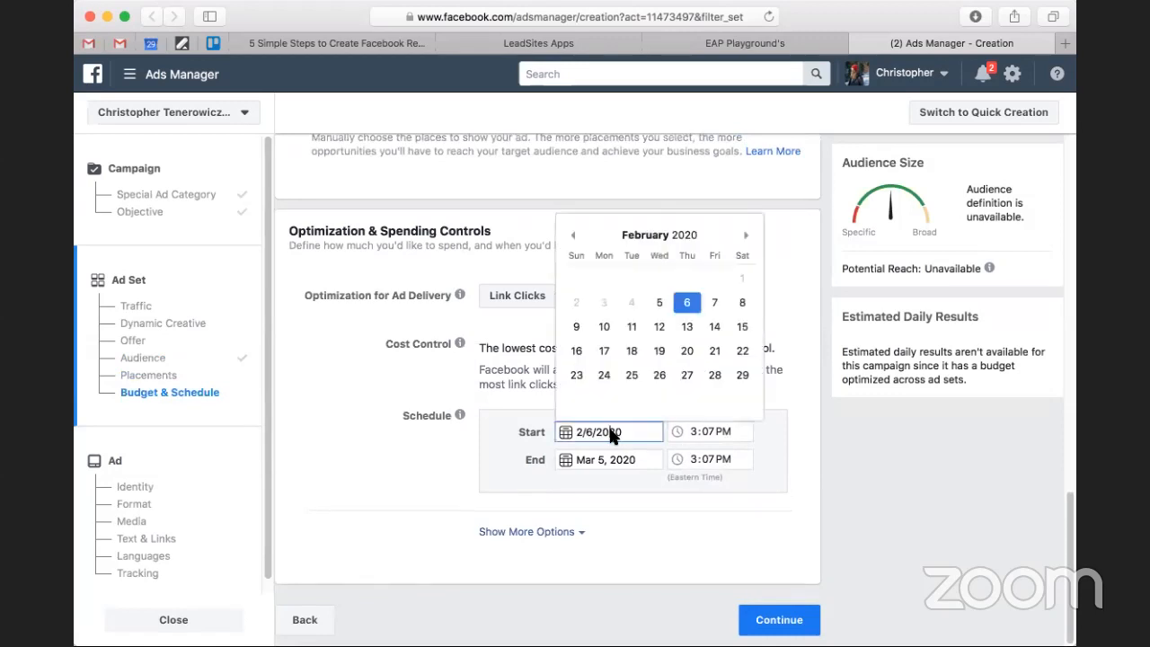
{"action": "left_click", "coordinate": [722, 304]}
Set the schedule's end date to February 10, 2020 and continue to the ad setup.
{"action": "left_click", "coordinate": [600, 460]}
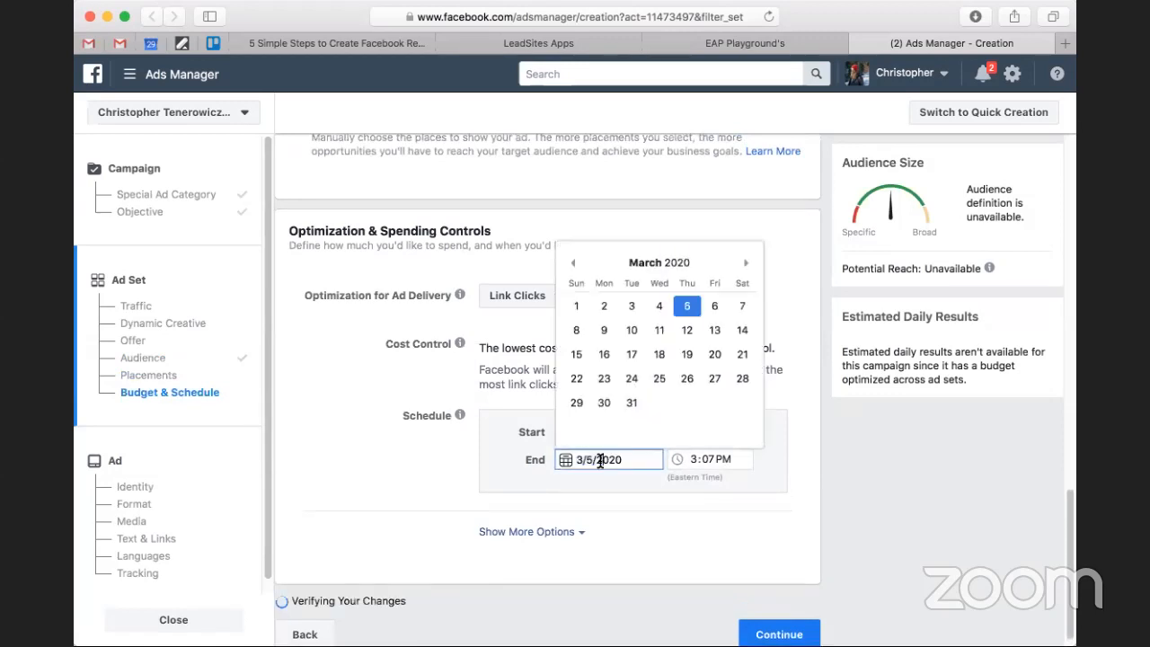
{"action": "left_click", "coordinate": [603, 330]}
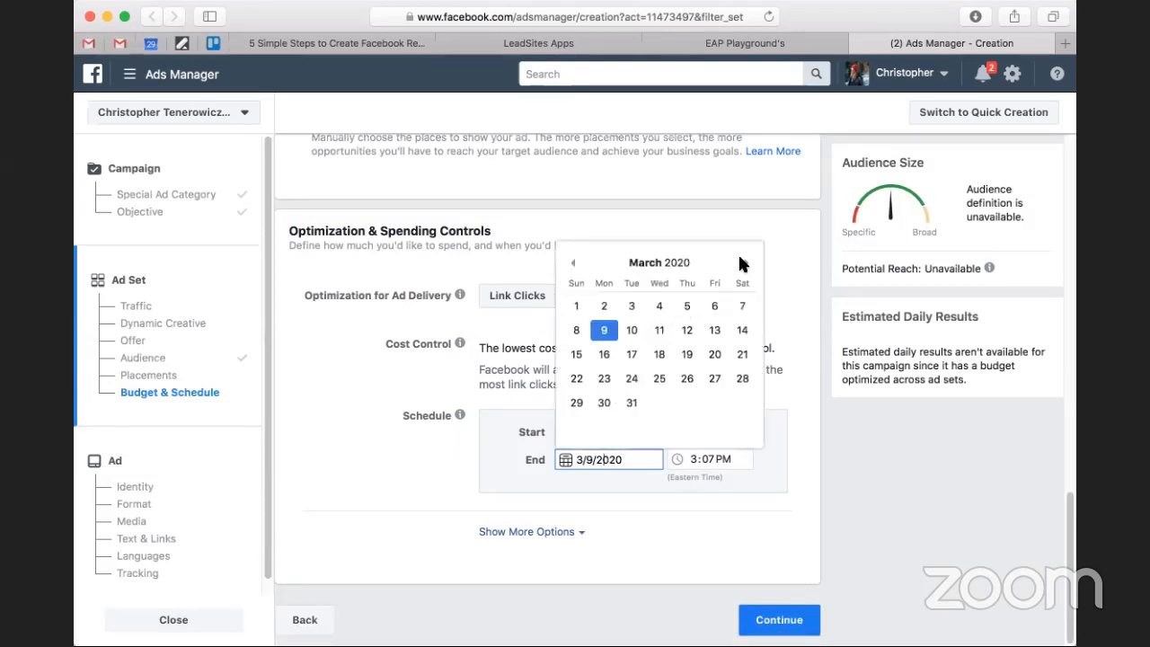
{"action": "left_click", "coordinate": [575, 264]}
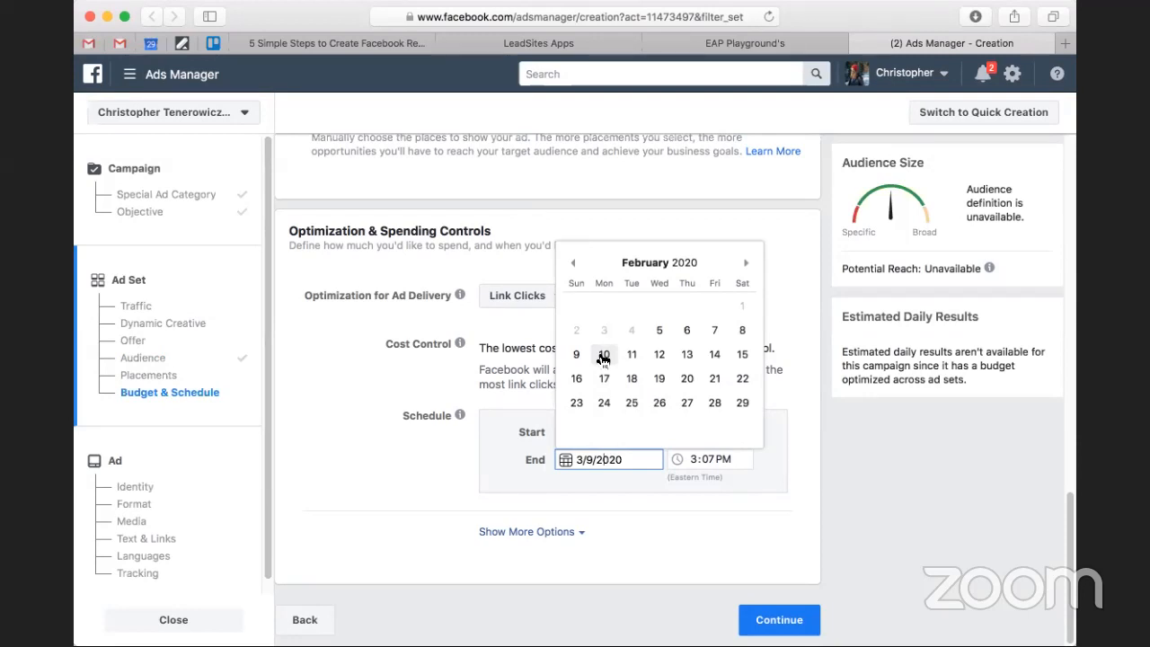
{"action": "left_click", "coordinate": [604, 356]}
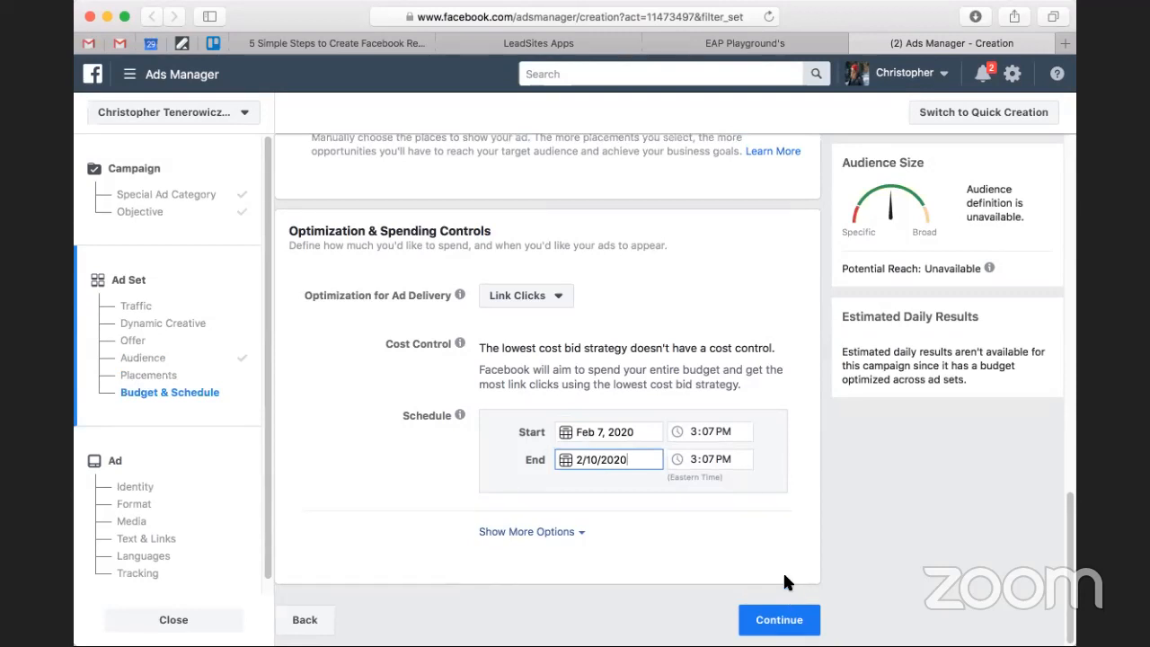
{"action": "left_click", "coordinate": [779, 620]}
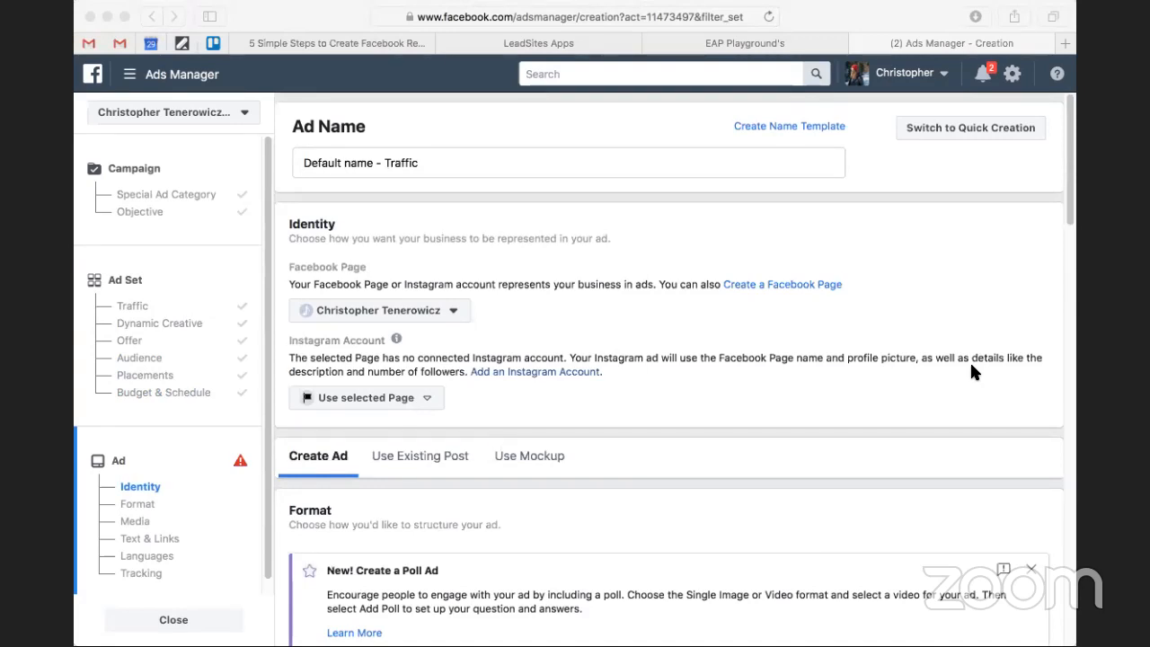
Look through the ad's identity, format, media and text settings down to the destination Website URL.
{"action": "left_click", "coordinate": [874, 14]}
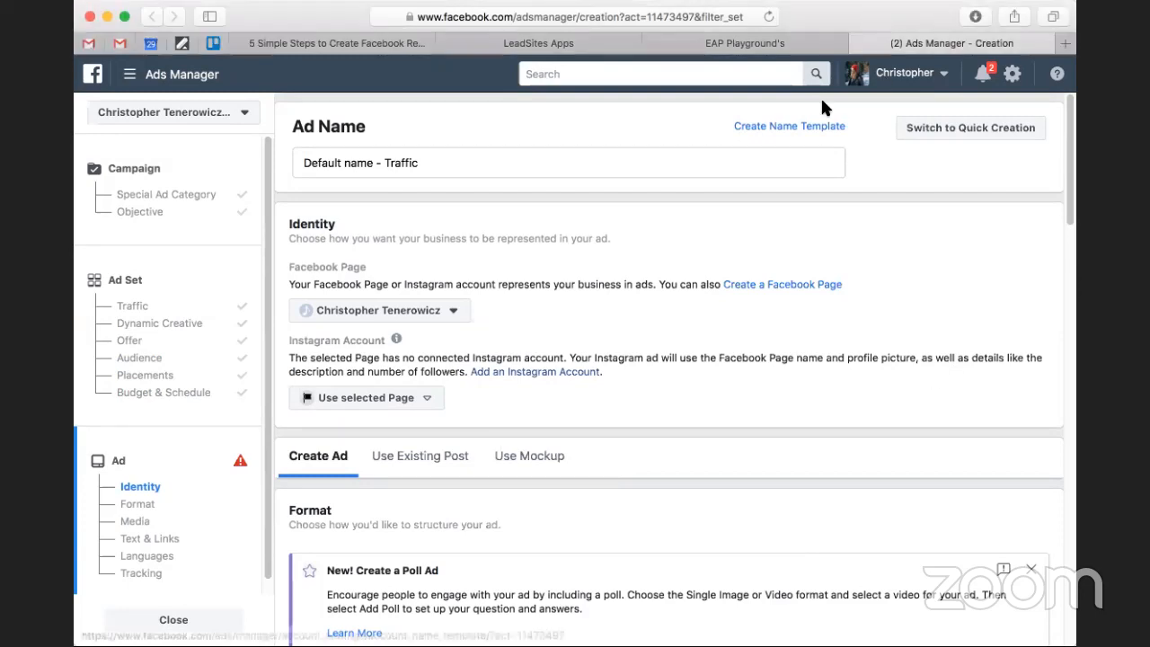
{"action": "scroll", "coordinate": [677, 306], "scroll_direction": "down", "scroll_amount": 2}
{"action": "scroll", "coordinate": [678, 312], "scroll_direction": "down", "scroll_amount": 10}
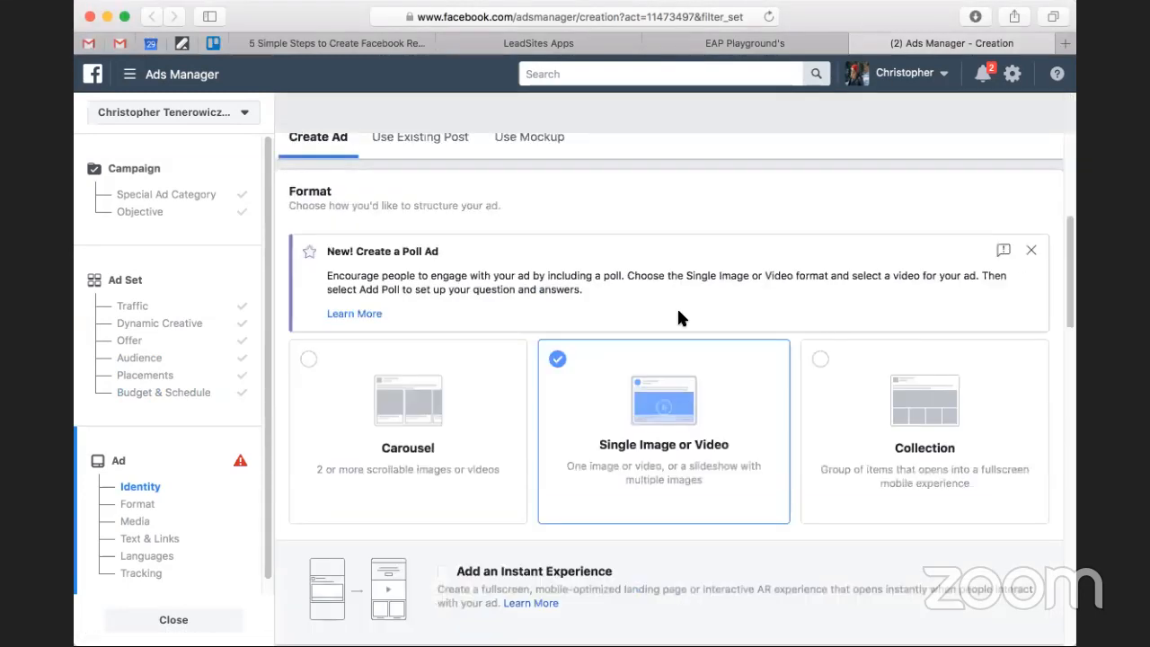
{"action": "scroll", "coordinate": [678, 317], "scroll_direction": "down", "scroll_amount": 4}
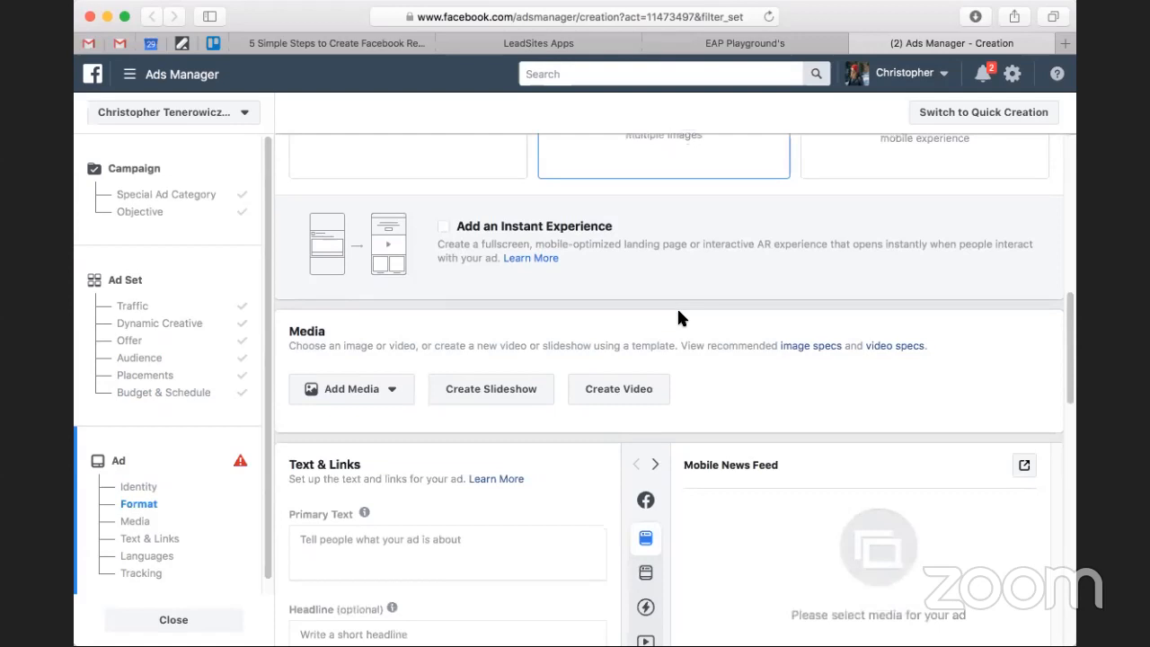
{"action": "scroll", "coordinate": [514, 367], "scroll_direction": "down", "scroll_amount": 5}
{"action": "scroll", "coordinate": [503, 346], "scroll_direction": "down", "scroll_amount": 5}
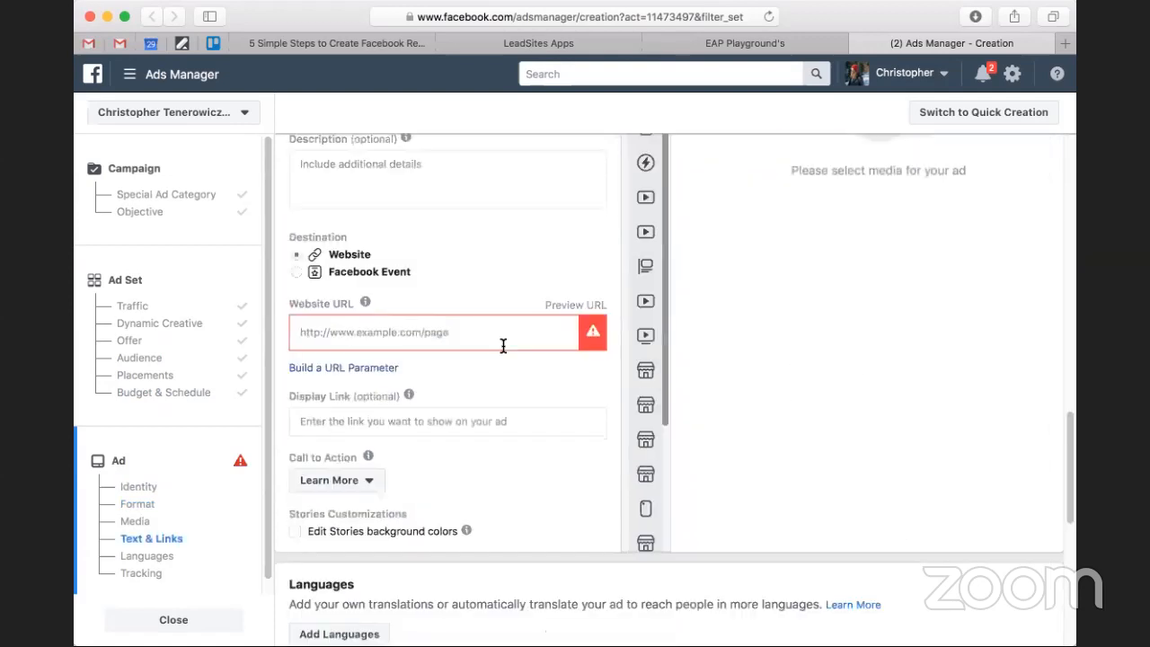
Switch to LeadSites Apps and open the Squeeze app from the lead capture apps.
{"action": "left_click", "coordinate": [579, 44]}
{"action": "scroll", "coordinate": [513, 305], "scroll_direction": "down", "scroll_amount": 10}
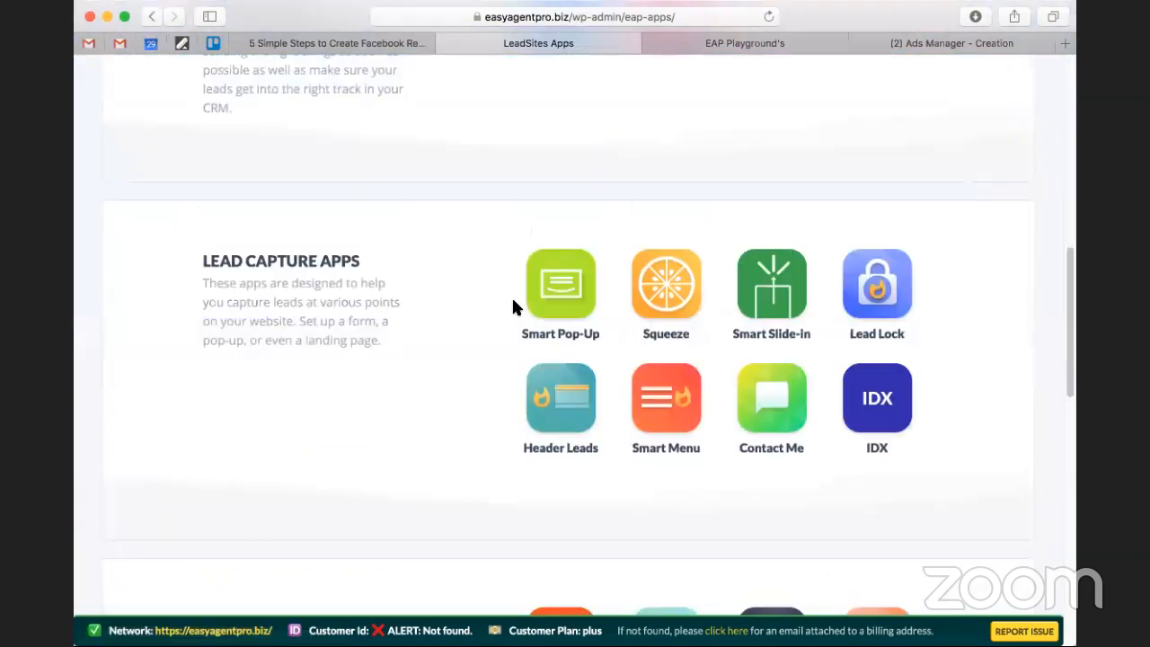
{"action": "left_click", "coordinate": [667, 273]}
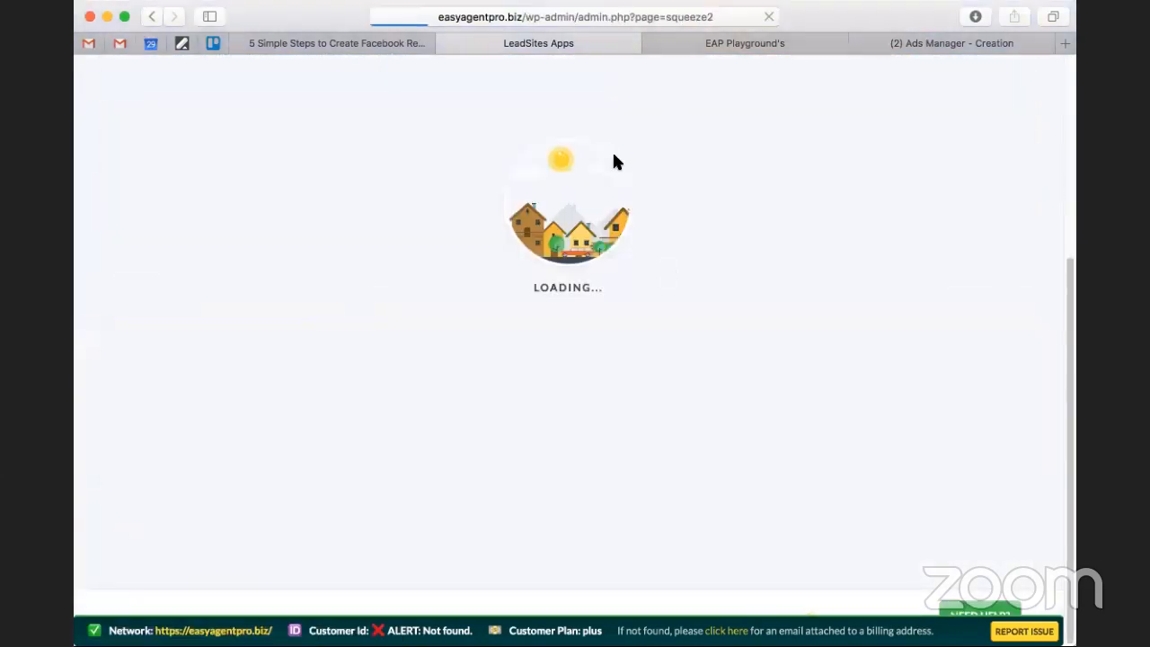
Read the Acquisio retargeting article's sections on choosing a target audience, placing the pixel code and making retargeting campaigns successful.
{"action": "left_click", "coordinate": [281, 45]}
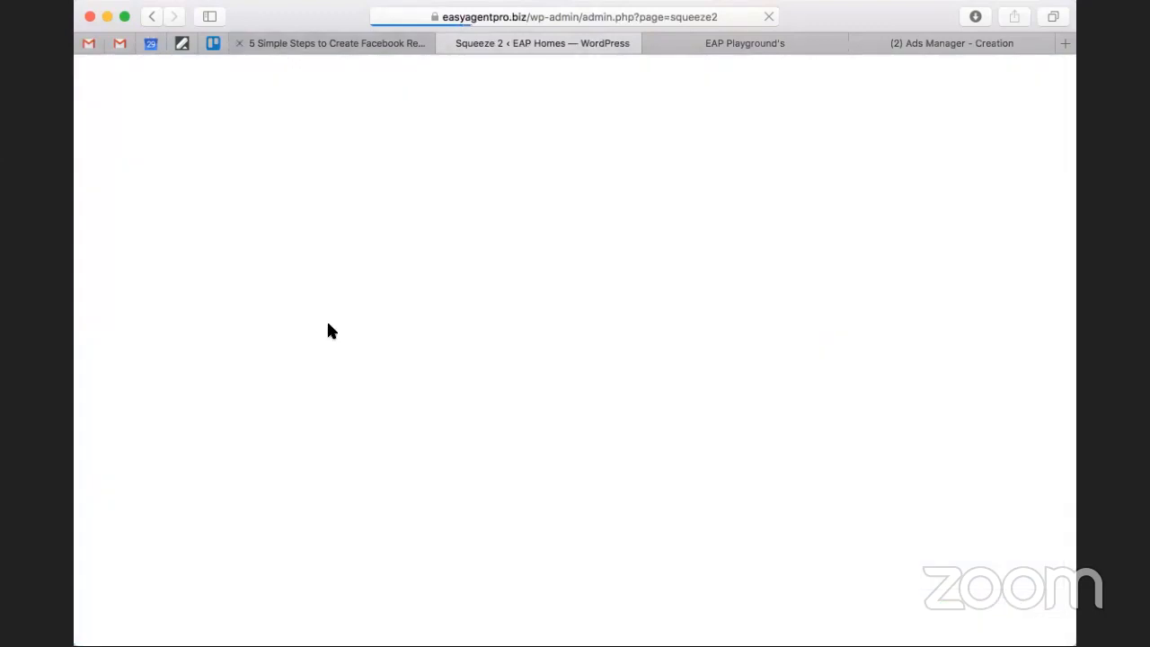
{"action": "scroll", "coordinate": [326, 323], "scroll_direction": "down", "scroll_amount": 6}
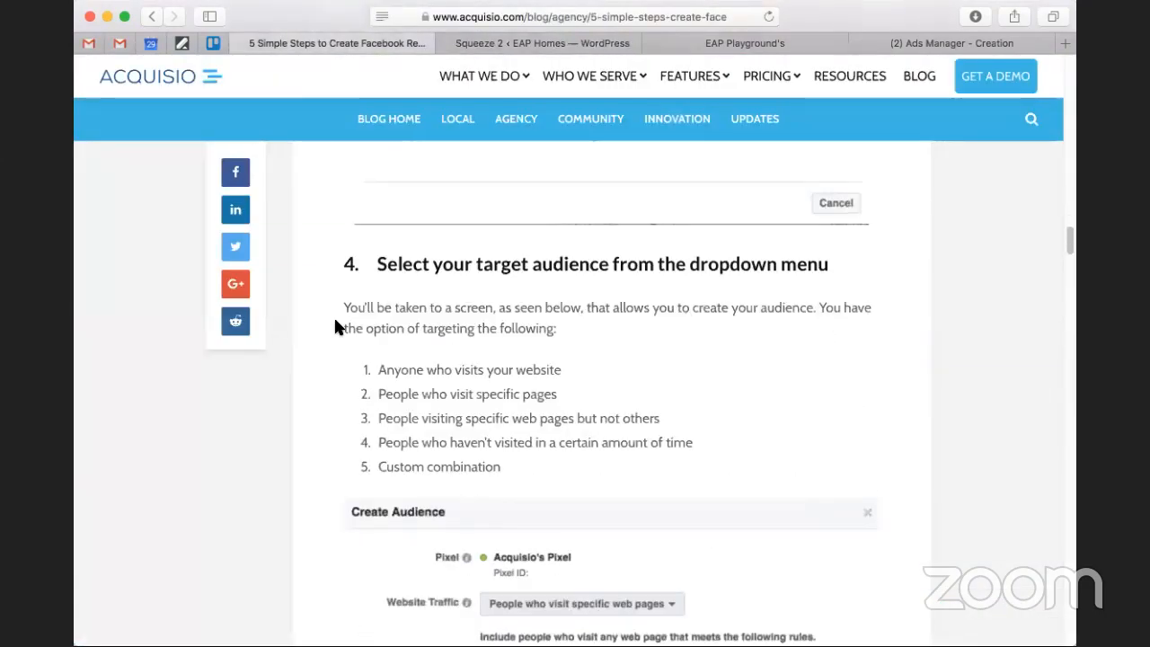
{"action": "scroll", "coordinate": [529, 297], "scroll_direction": "down", "scroll_amount": 1}
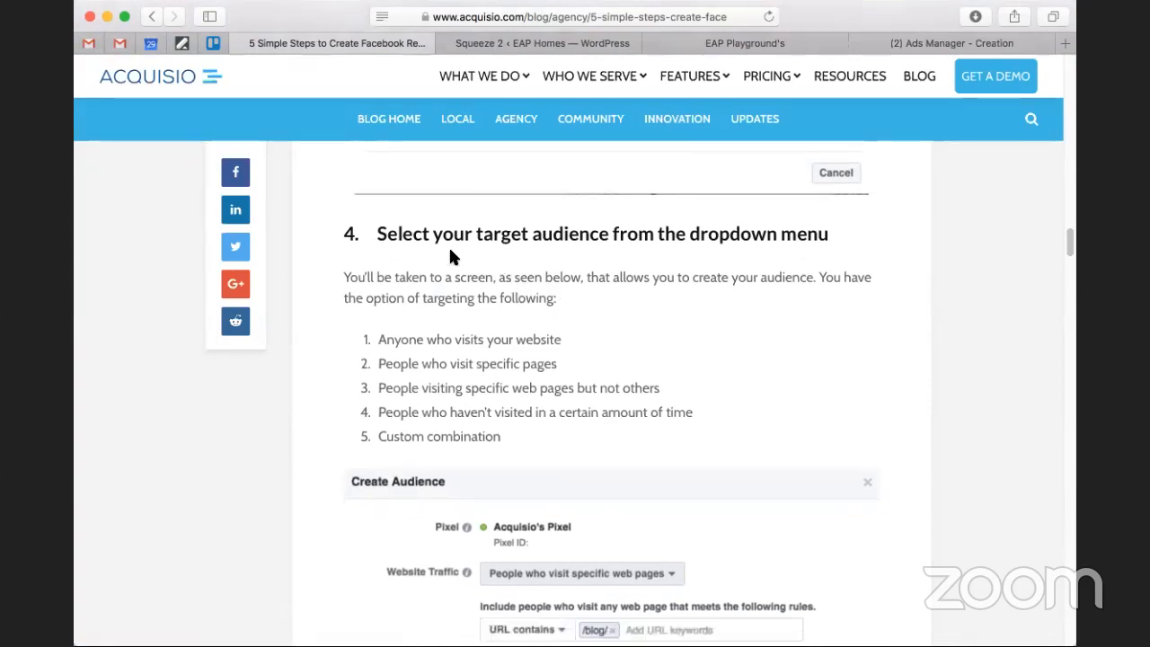
{"action": "scroll", "coordinate": [452, 256], "scroll_direction": "down", "scroll_amount": 3}
{"action": "scroll", "coordinate": [453, 261], "scroll_direction": "down", "scroll_amount": 5}
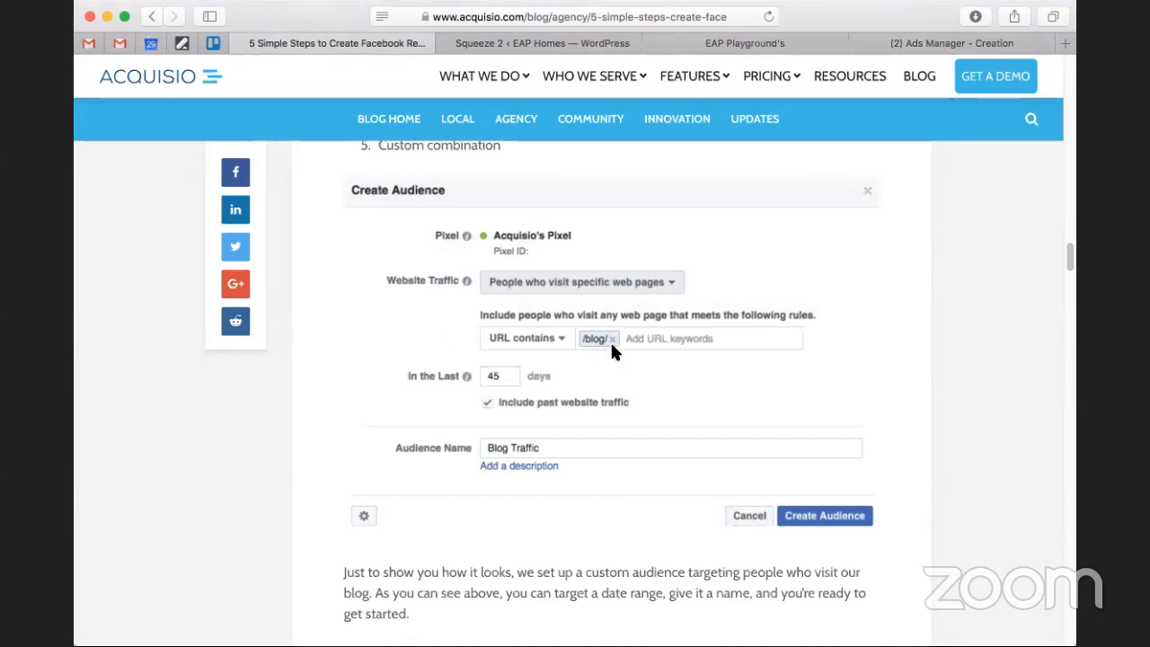
{"action": "scroll", "coordinate": [610, 343], "scroll_direction": "down", "scroll_amount": 2}
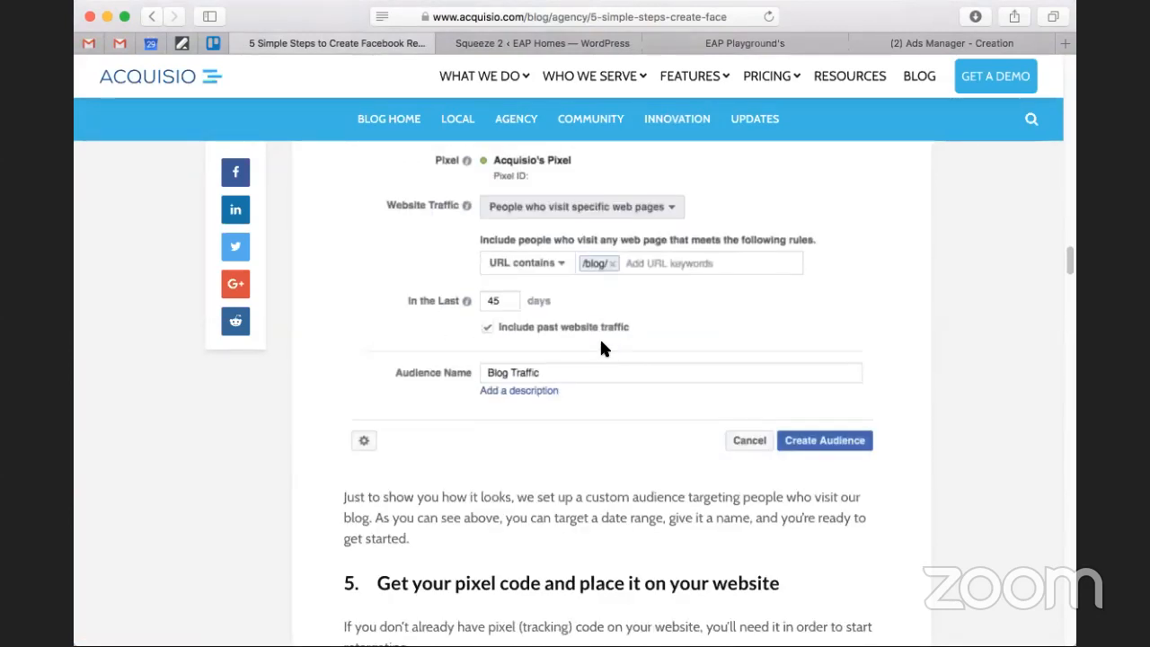
{"action": "scroll", "coordinate": [601, 349], "scroll_direction": "down", "scroll_amount": 10}
{"action": "scroll", "coordinate": [575, 315], "scroll_direction": "down", "scroll_amount": 13}
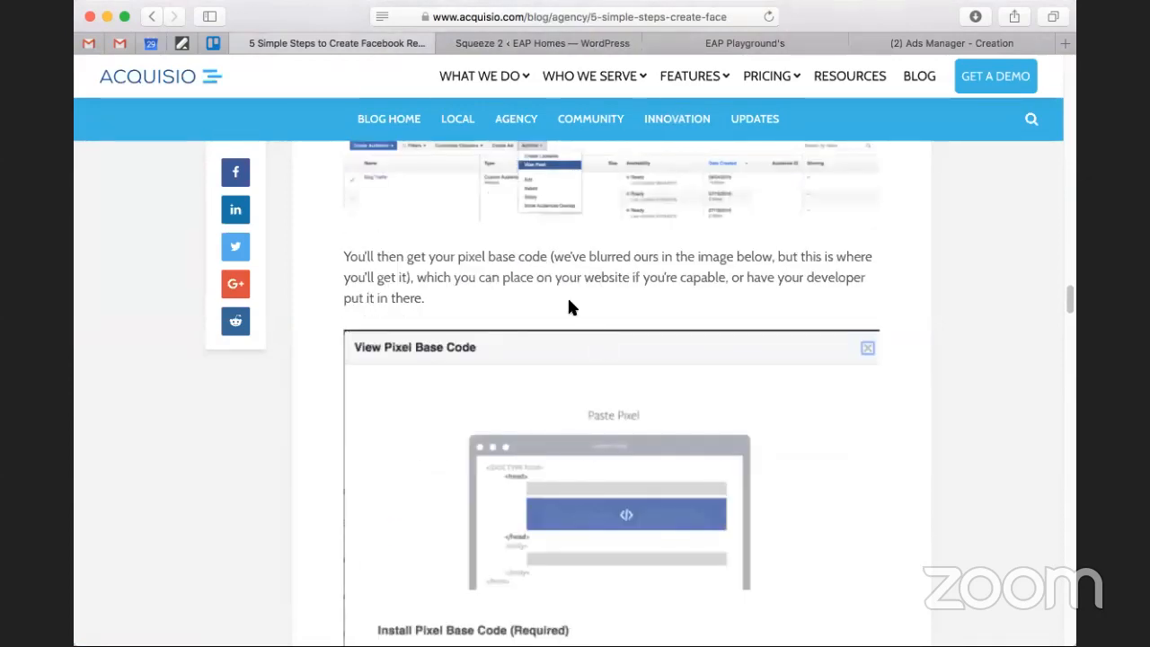
{"action": "scroll", "coordinate": [573, 328], "scroll_direction": "down", "scroll_amount": 6}
{"action": "scroll", "coordinate": [573, 329], "scroll_direction": "down", "scroll_amount": 7}
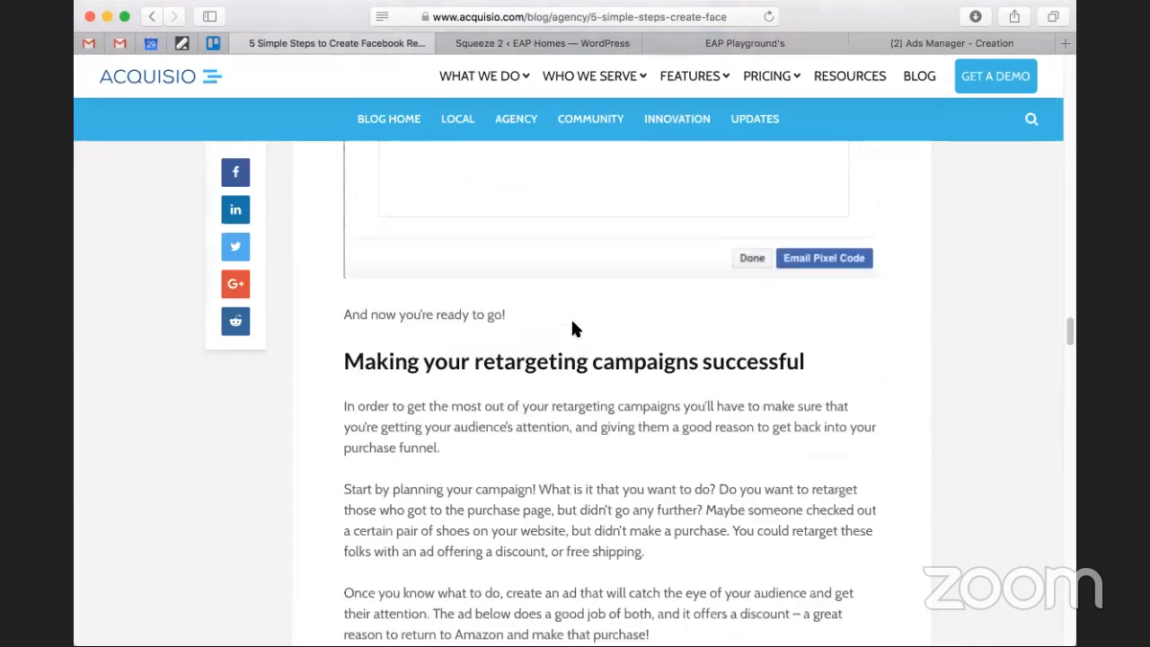
{"action": "scroll", "coordinate": [379, 348], "scroll_direction": "up", "scroll_amount": 1}
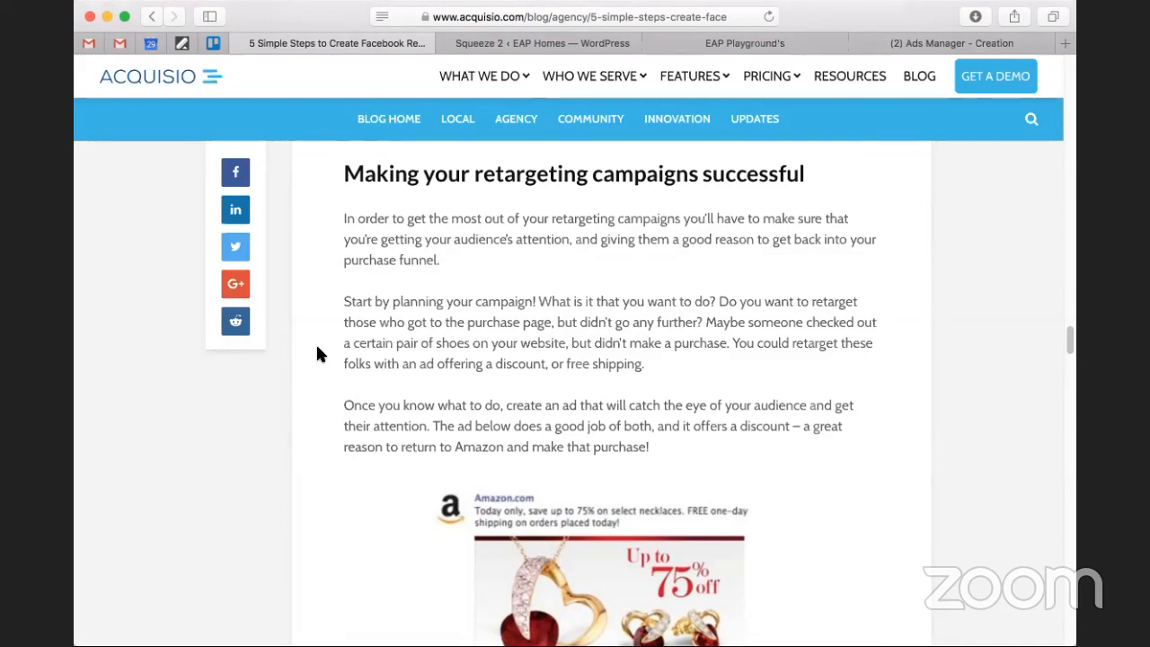
{"action": "scroll", "coordinate": [312, 356], "scroll_direction": "down", "scroll_amount": 5}
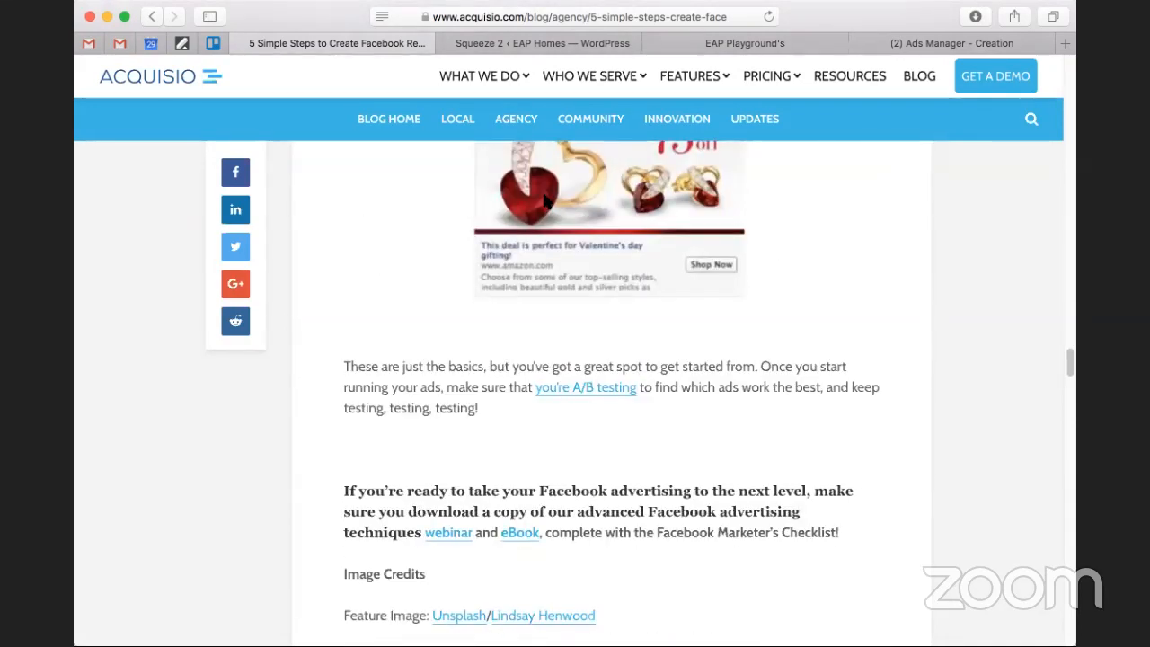
Return to the Squeeze pages and preview the 6 Home Selling Tips page.
{"action": "left_click", "coordinate": [562, 42]}
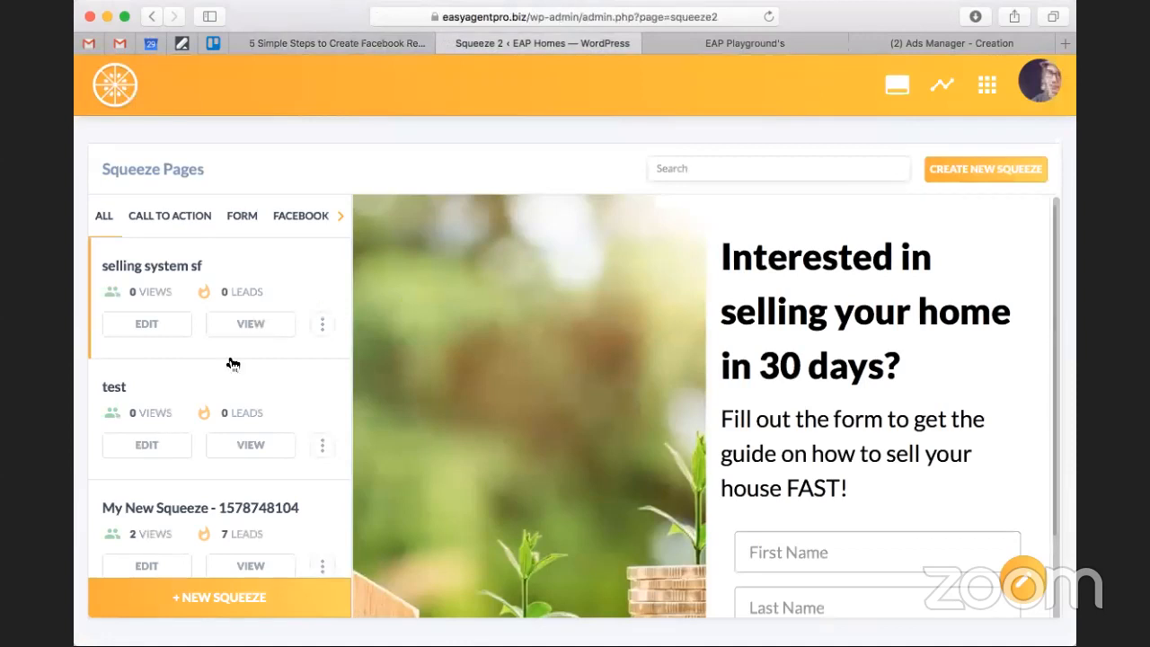
{"action": "scroll", "coordinate": [228, 386], "scroll_direction": "down", "scroll_amount": 3}
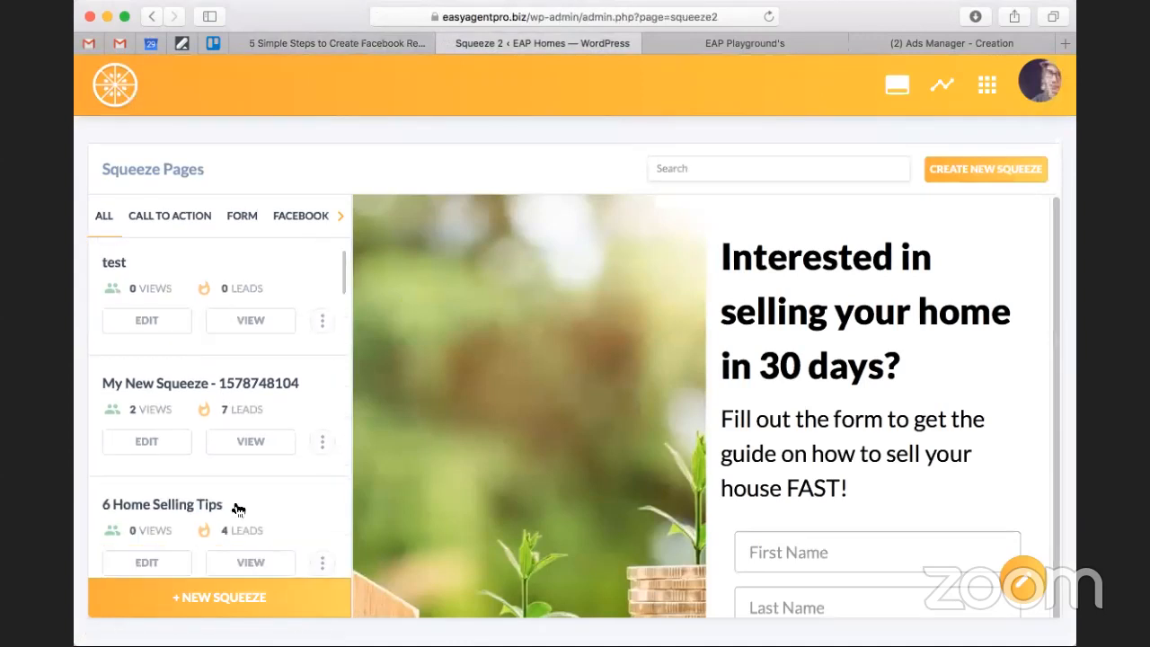
{"action": "left_click", "coordinate": [238, 509]}
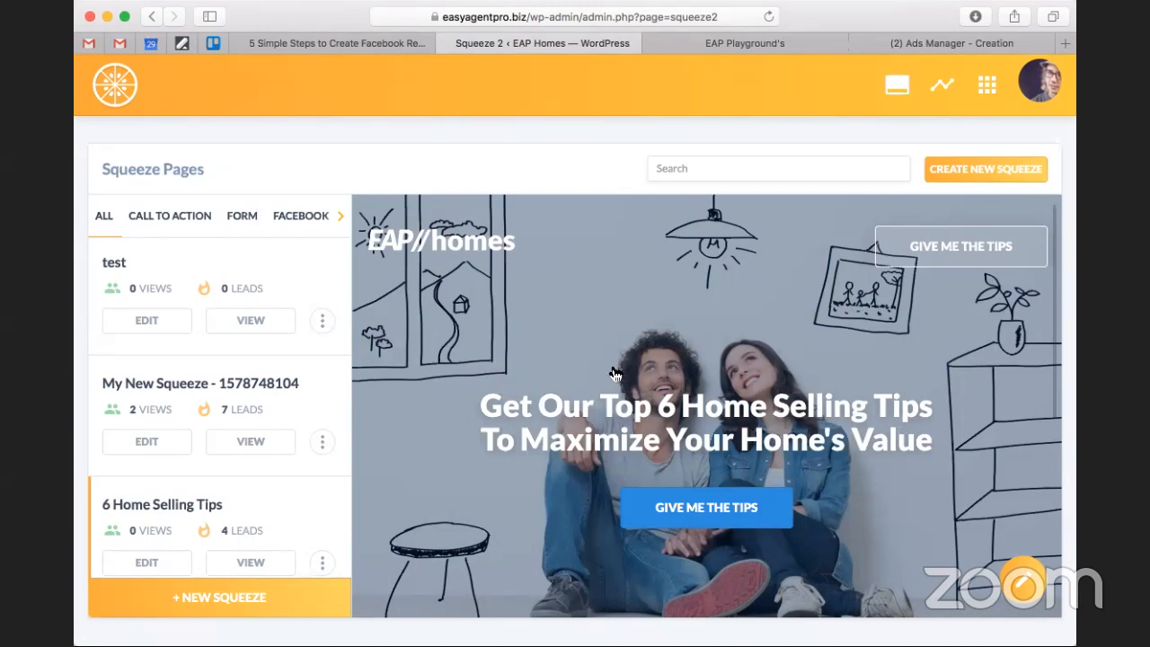
{"action": "scroll", "coordinate": [811, 470], "scroll_direction": "down", "scroll_amount": 5}
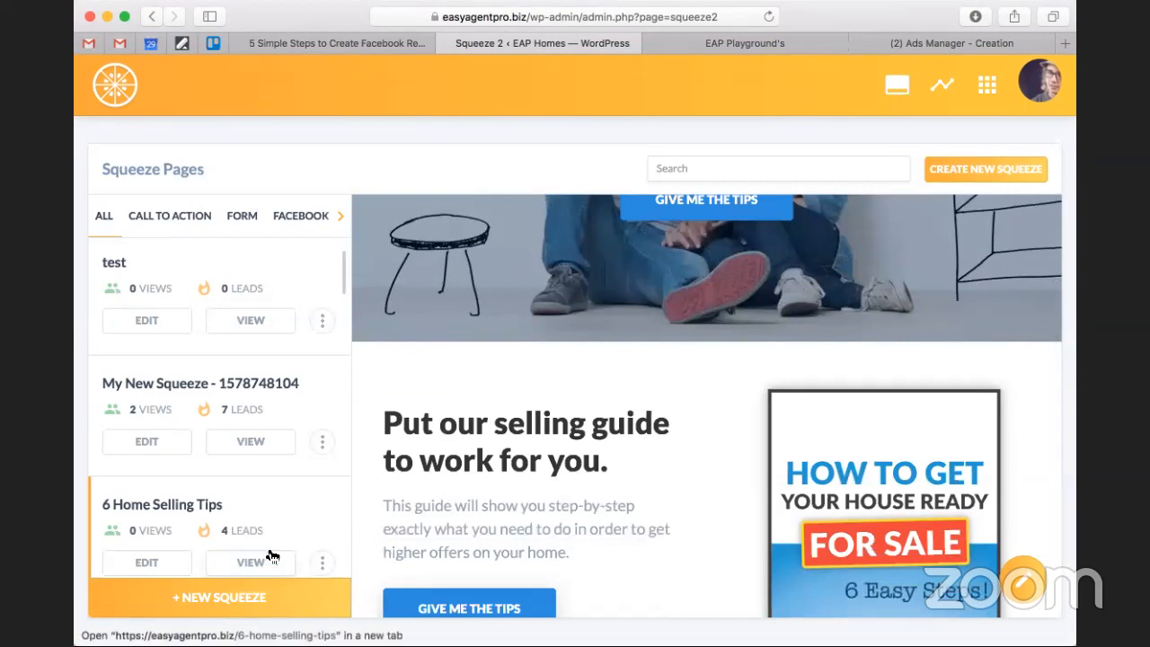
Open the live 6 Home Selling Tips page in its own tab and select its web address for copying.
{"action": "left_click", "coordinate": [270, 553]}
{"action": "left_click", "coordinate": [822, 40]}
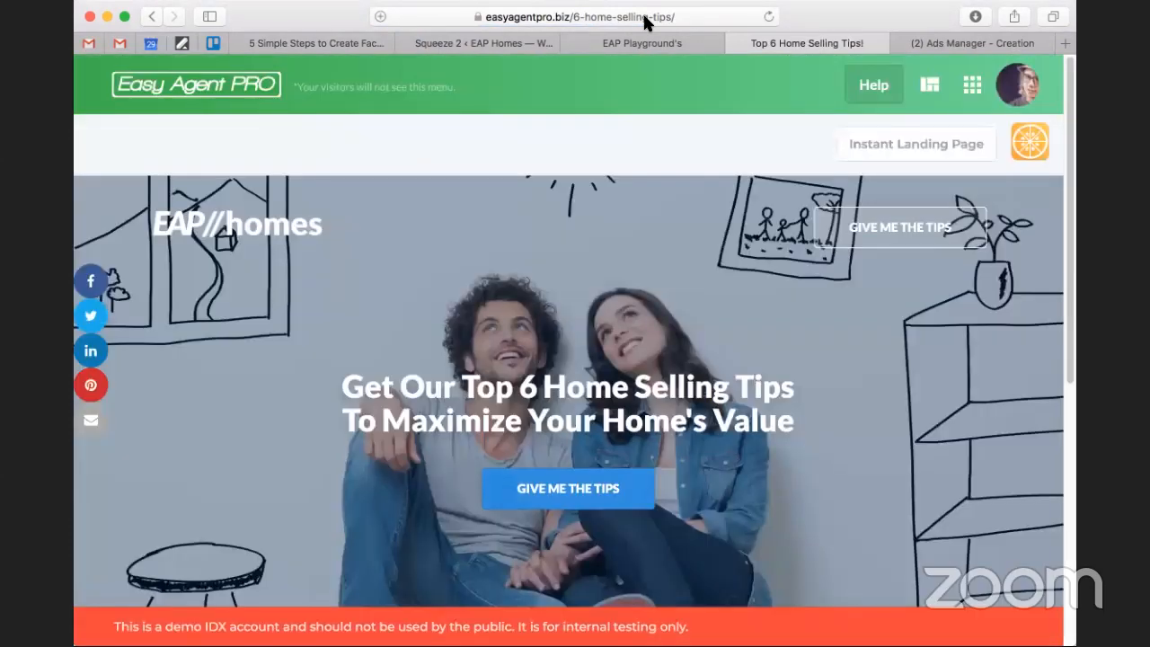
{"action": "left_click", "coordinate": [645, 20]}
{"action": "key", "text": "super+c"}
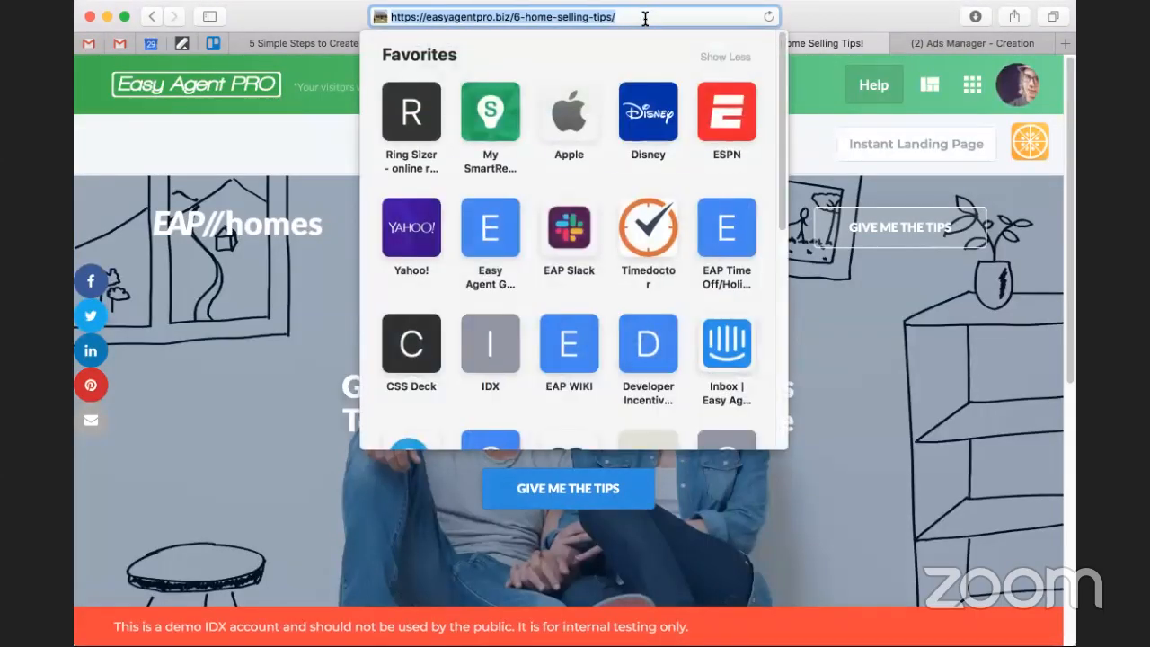
{"action": "left_click", "coordinate": [937, 39]}
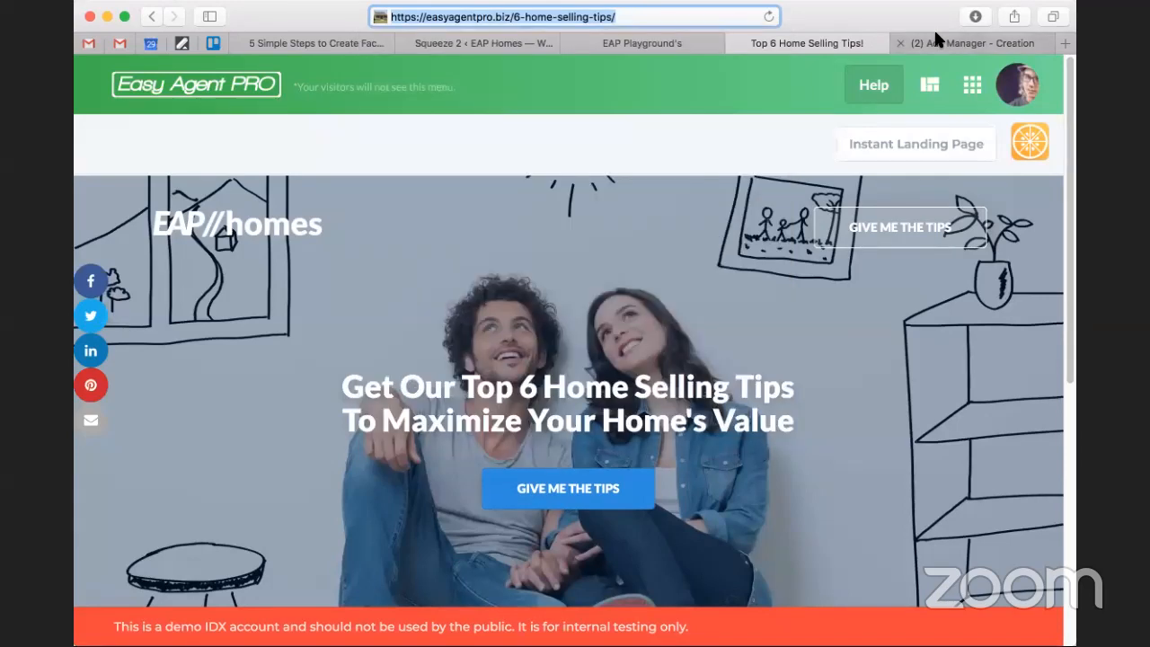
{"action": "left_click", "coordinate": [937, 42]}
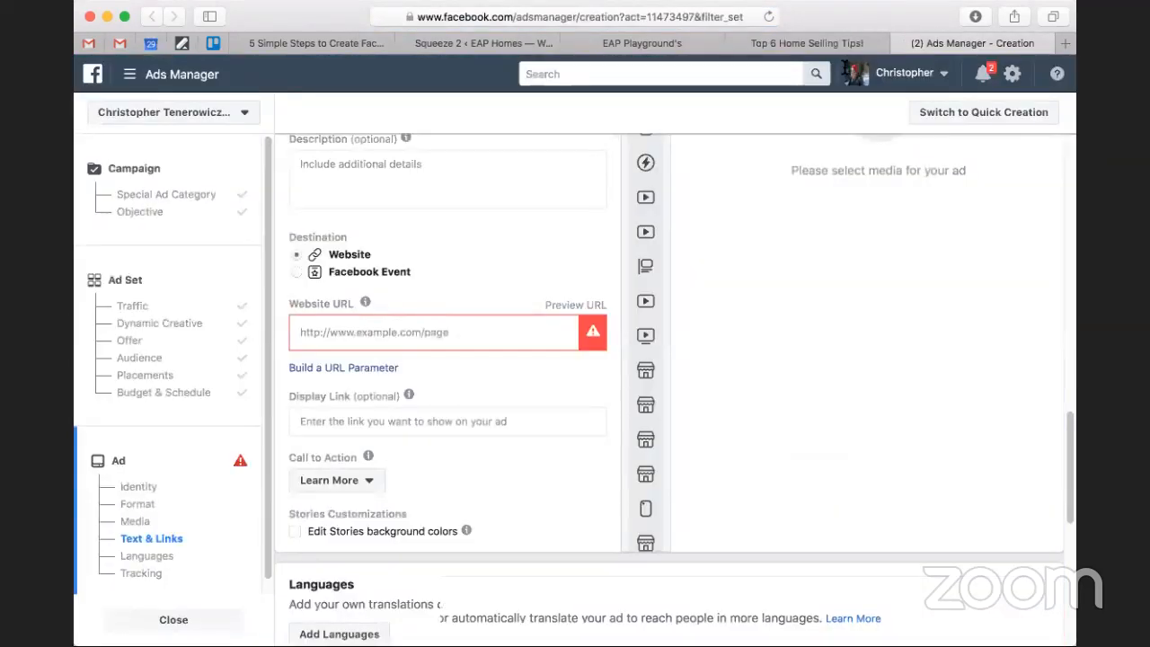
{"action": "scroll", "coordinate": [480, 331], "scroll_direction": "up", "scroll_amount": 3}
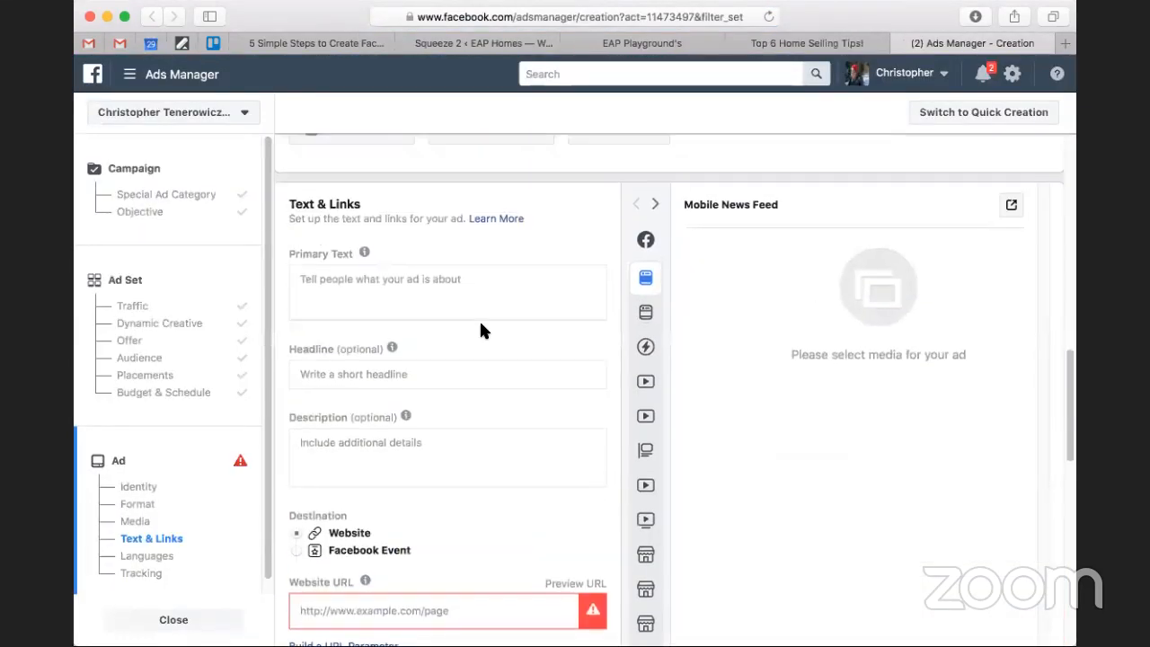
{"action": "scroll", "coordinate": [481, 331], "scroll_direction": "up", "scroll_amount": 5}
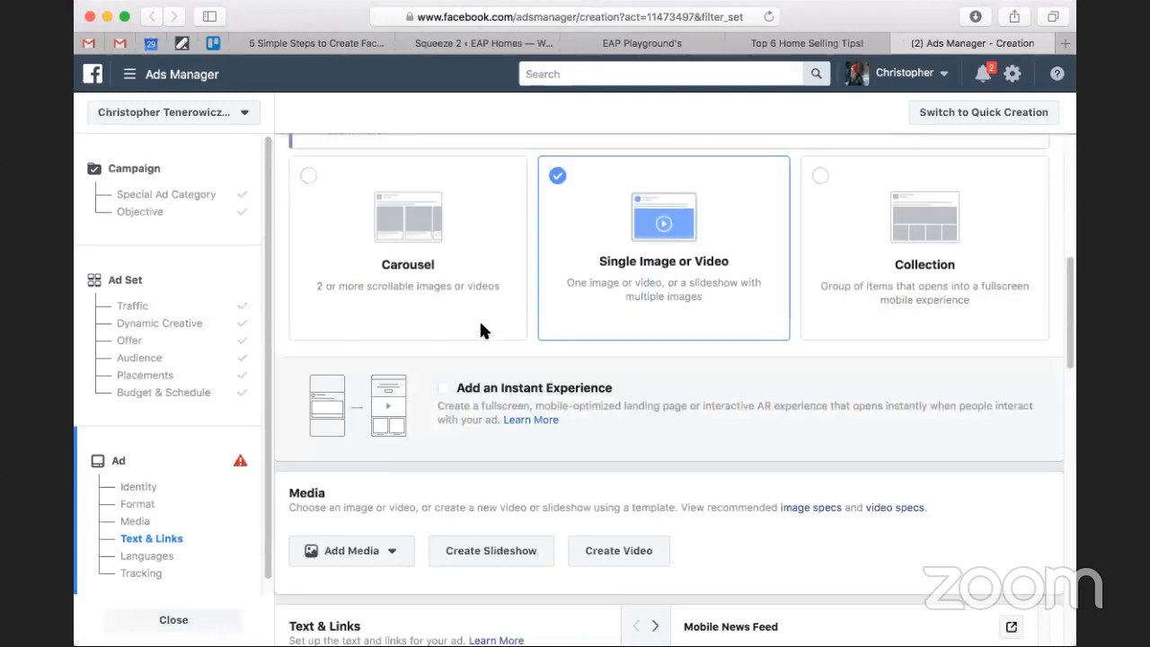
{"action": "scroll", "coordinate": [482, 329], "scroll_direction": "up", "scroll_amount": 2}
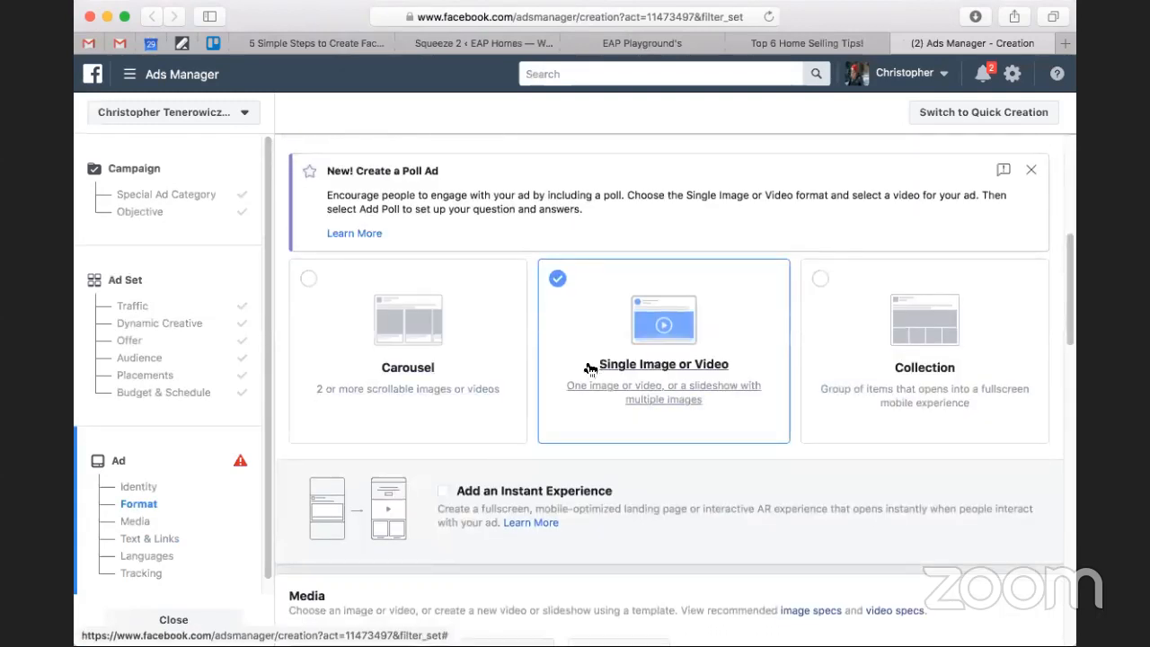
{"action": "scroll", "coordinate": [589, 369], "scroll_direction": "down", "scroll_amount": 4}
{"action": "scroll", "coordinate": [586, 368], "scroll_direction": "down", "scroll_amount": 5}
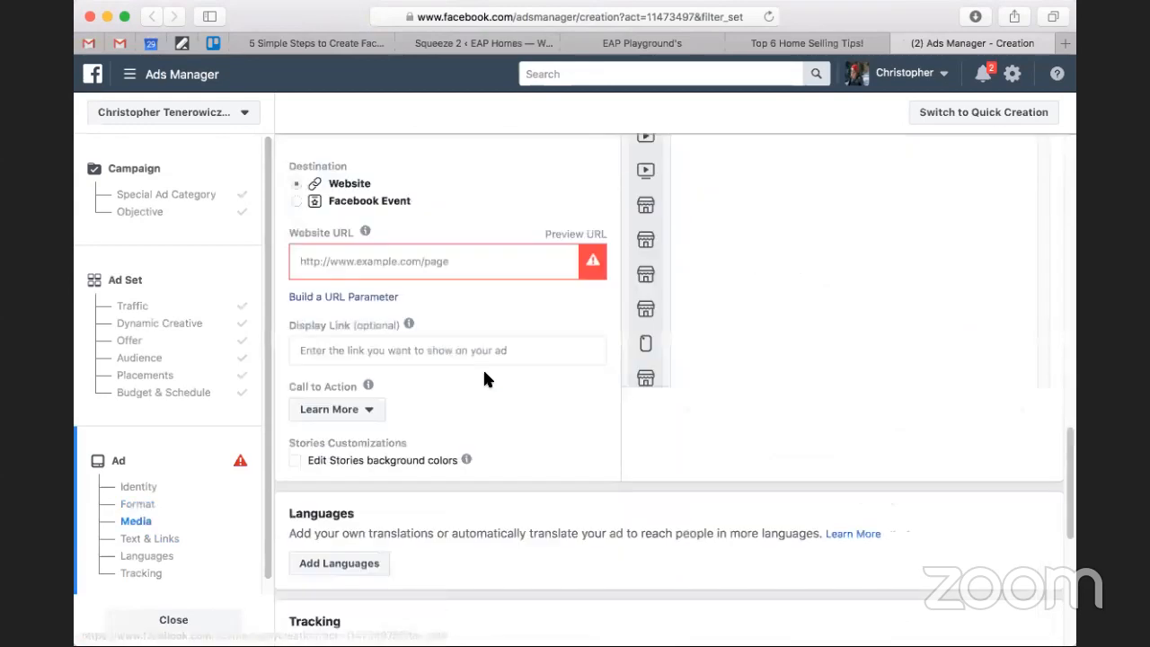
{"action": "left_click", "coordinate": [344, 260]}
{"action": "key", "text": "super+v"}
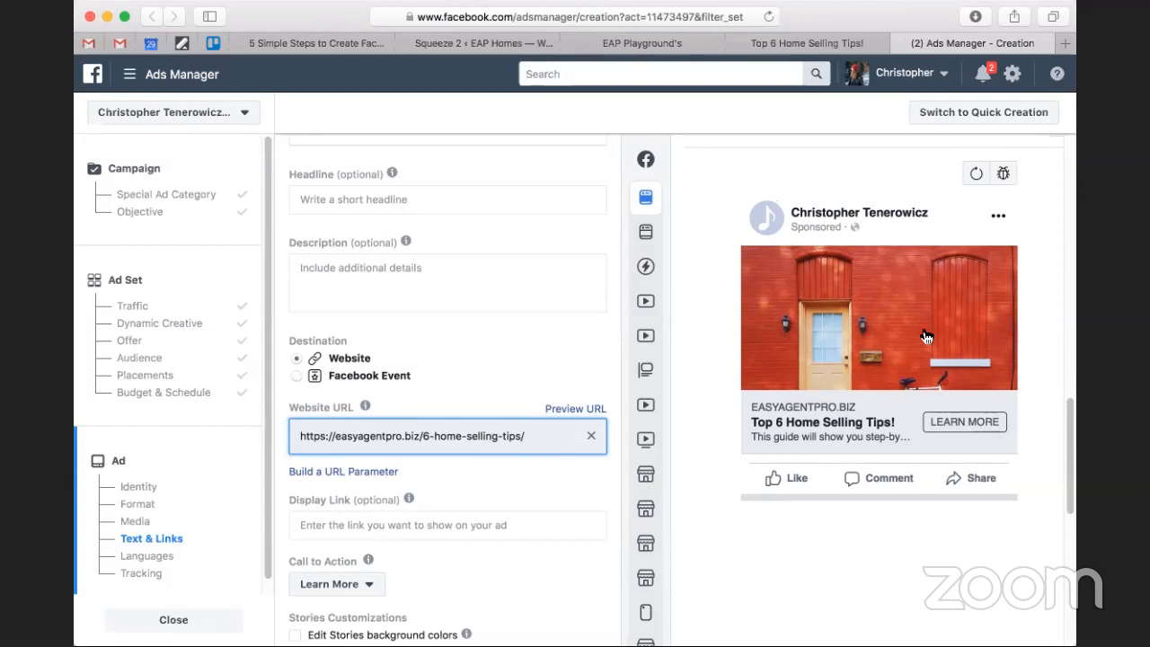
Turn on Facebook Pixel conversion tracking for the ad.
{"action": "left_click", "coordinate": [911, 428]}
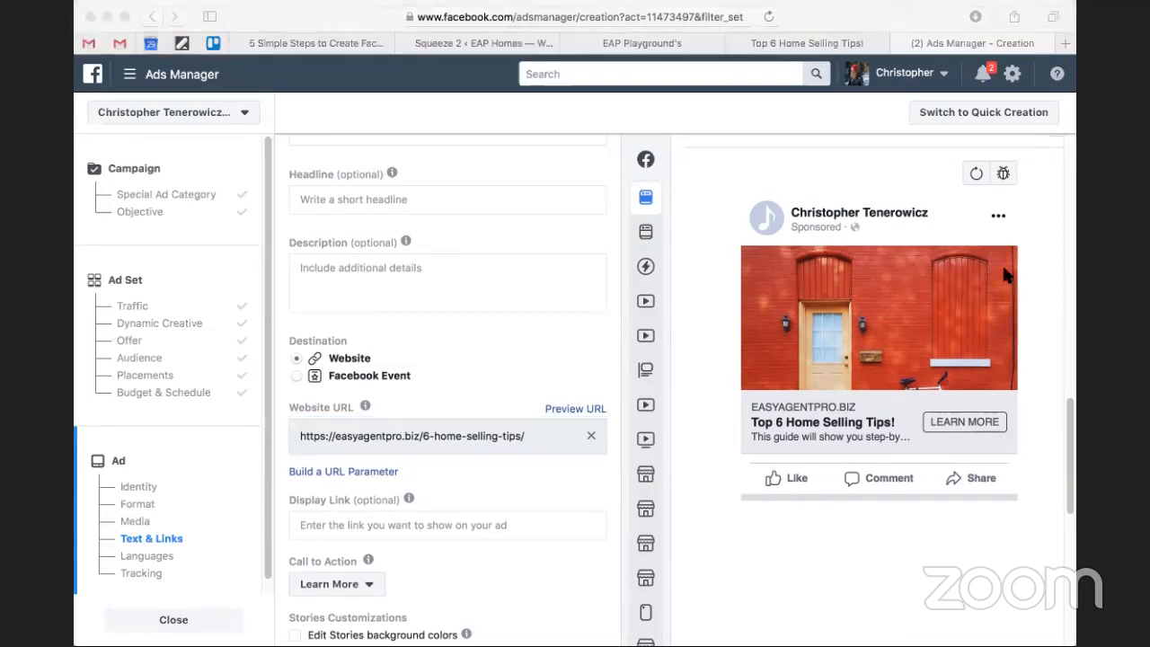
{"action": "left_click", "coordinate": [880, 18]}
{"action": "scroll", "coordinate": [550, 410], "scroll_direction": "down", "scroll_amount": 1}
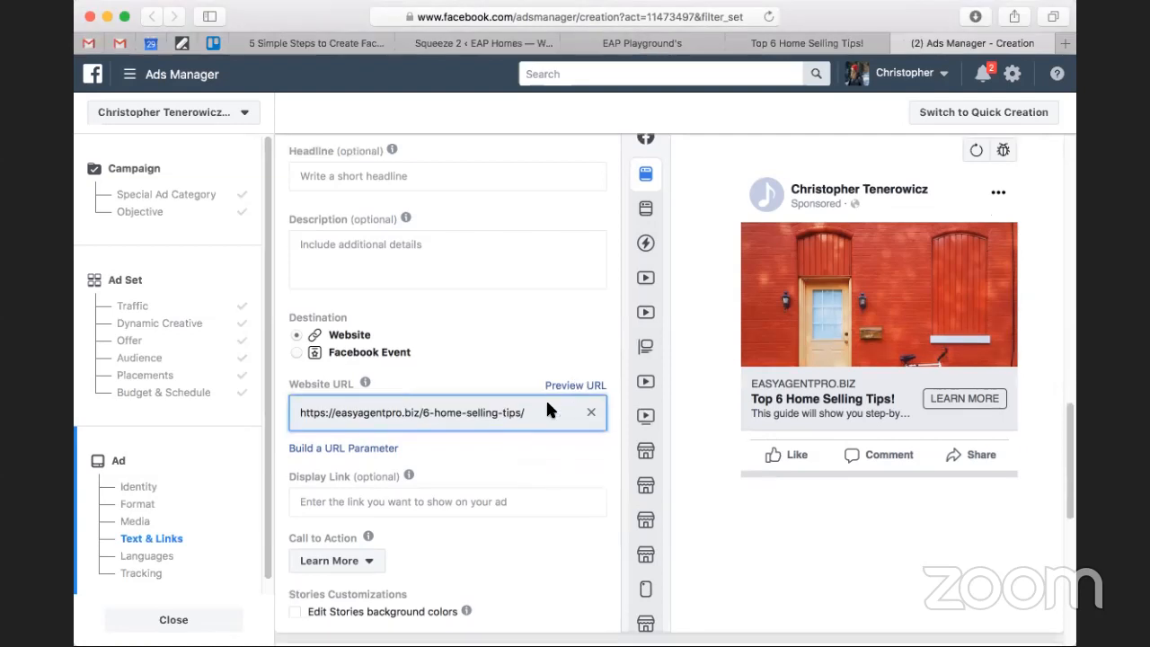
{"action": "scroll", "coordinate": [594, 393], "scroll_direction": "down", "scroll_amount": 10}
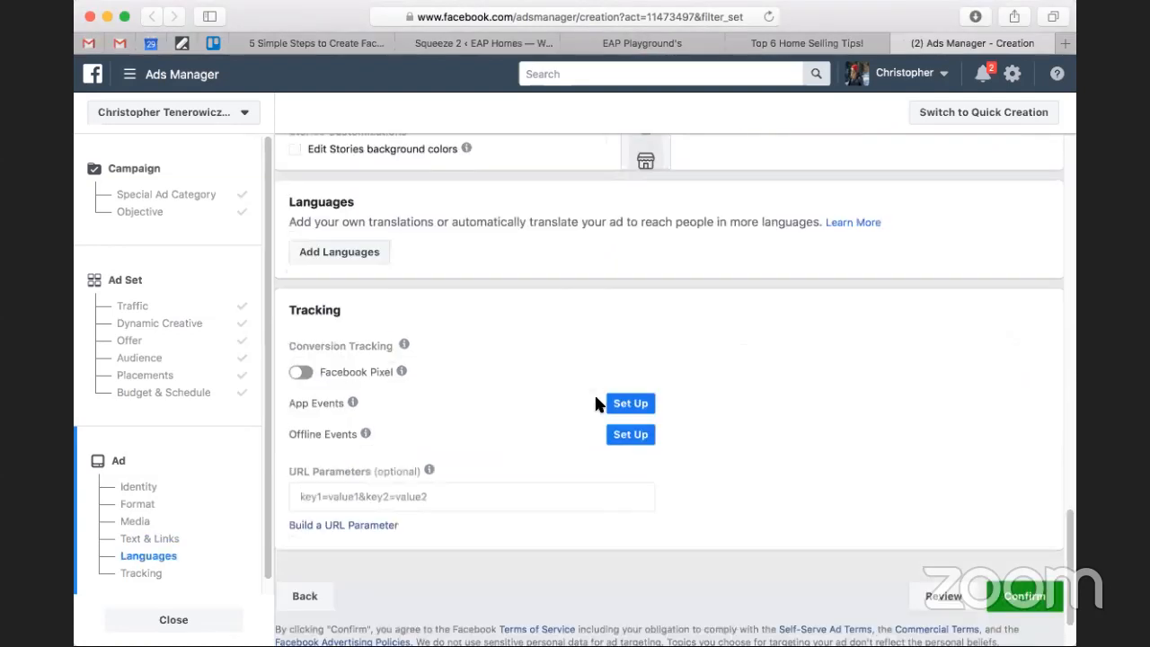
{"action": "scroll", "coordinate": [461, 383], "scroll_direction": "down", "scroll_amount": 1}
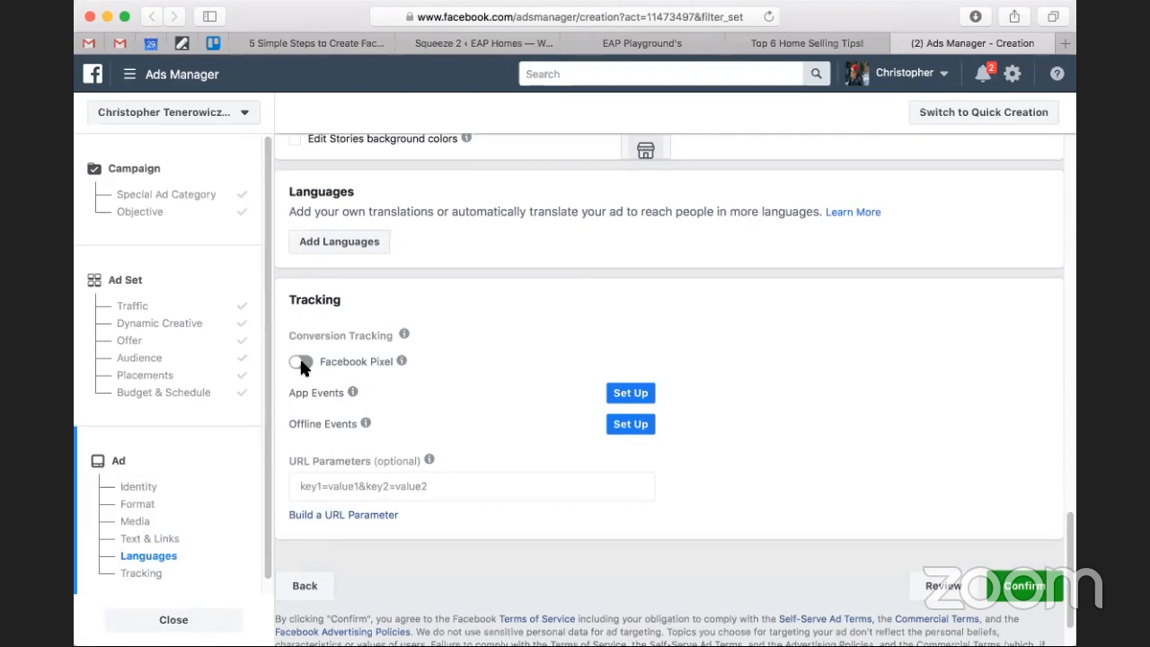
{"action": "left_click", "coordinate": [299, 362]}
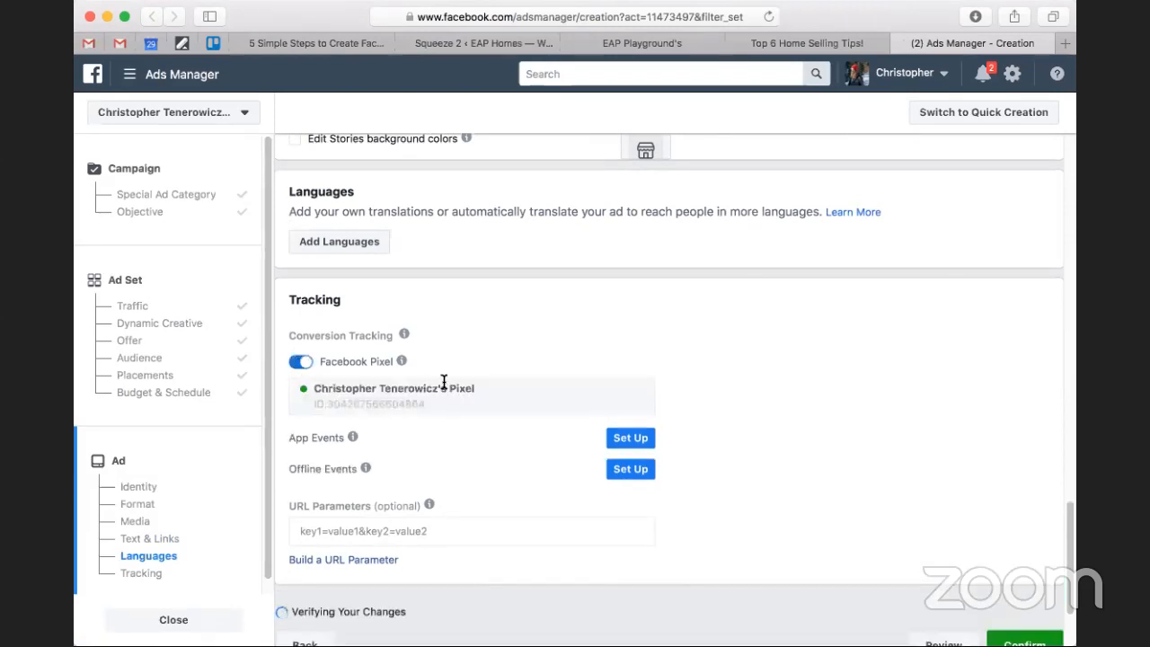
{"action": "scroll", "coordinate": [401, 359], "scroll_direction": "down", "scroll_amount": 3}
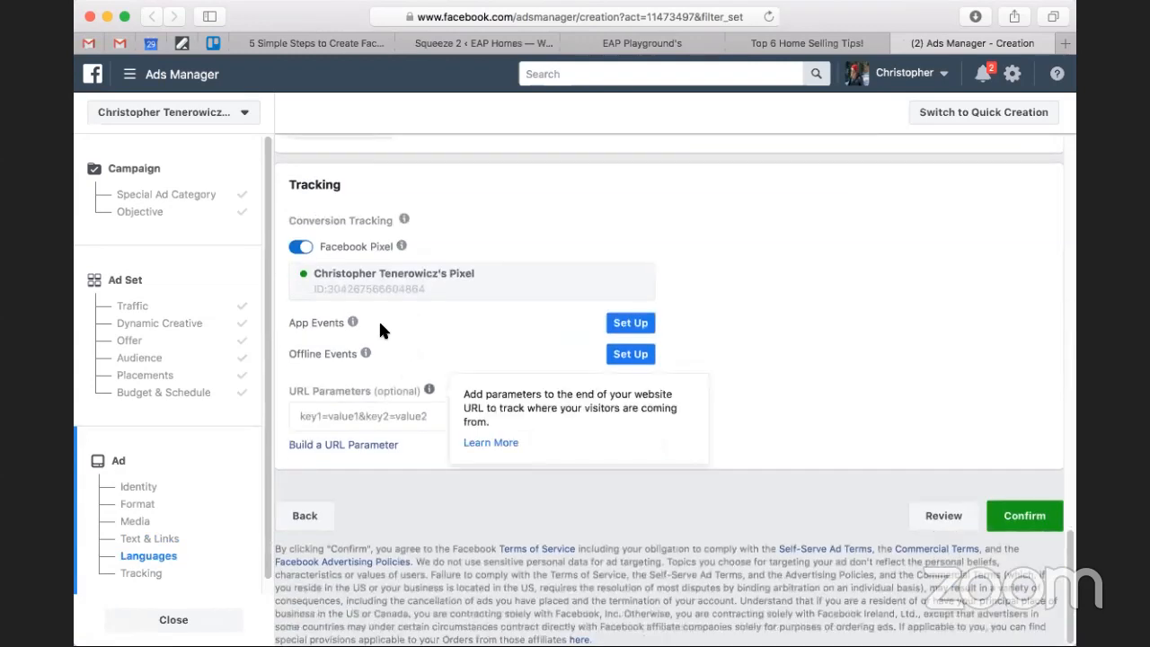
{"action": "mouse_move", "coordinate": [352, 324]}
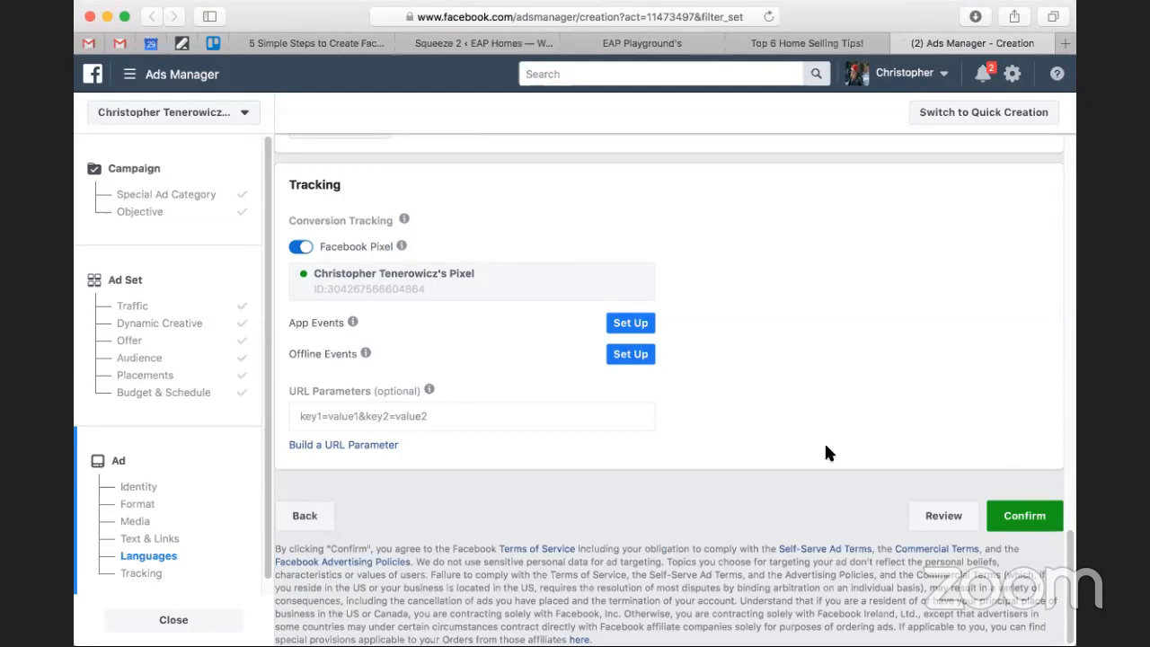
Go back to the ad set's Audience section and check the saved website-visitors audience and its size estimate.
{"action": "scroll", "coordinate": [824, 441], "scroll_direction": "up", "scroll_amount": 3}
{"action": "scroll", "coordinate": [824, 441], "scroll_direction": "up", "scroll_amount": 5}
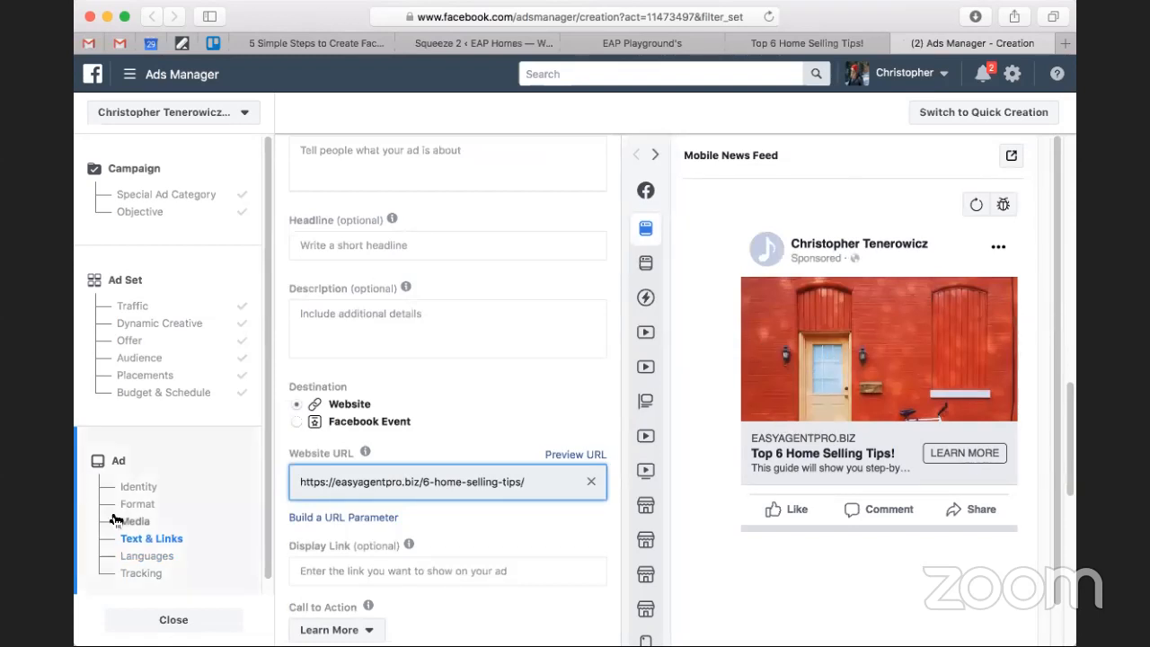
{"action": "left_click", "coordinate": [150, 360]}
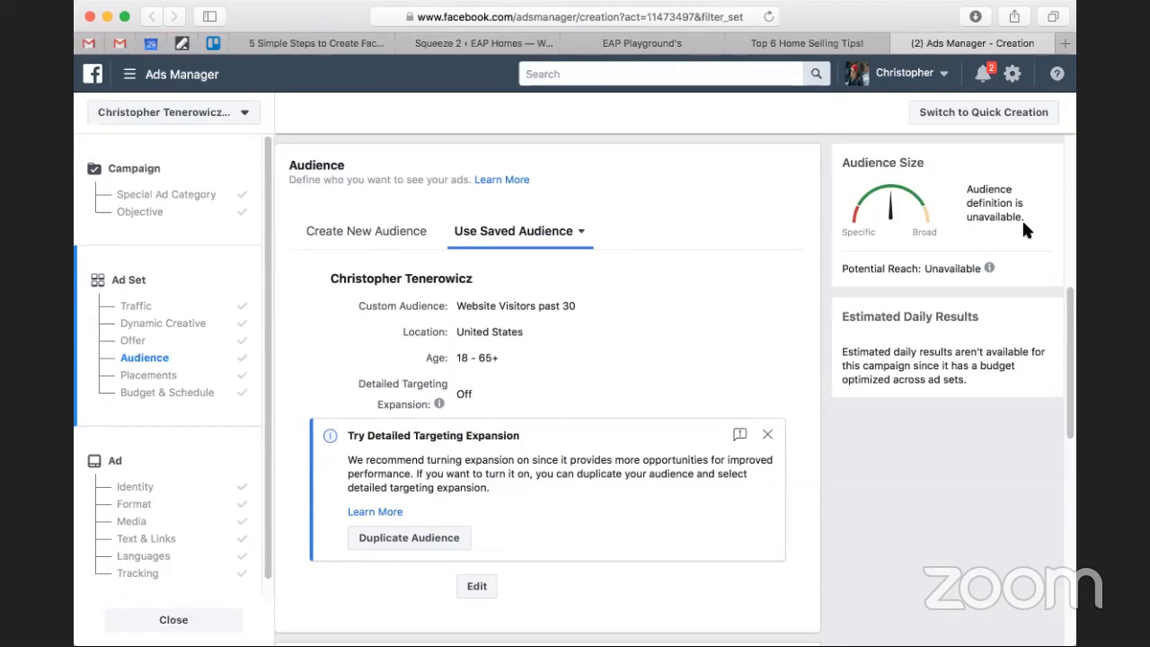
{"action": "left_click", "coordinate": [476, 44]}
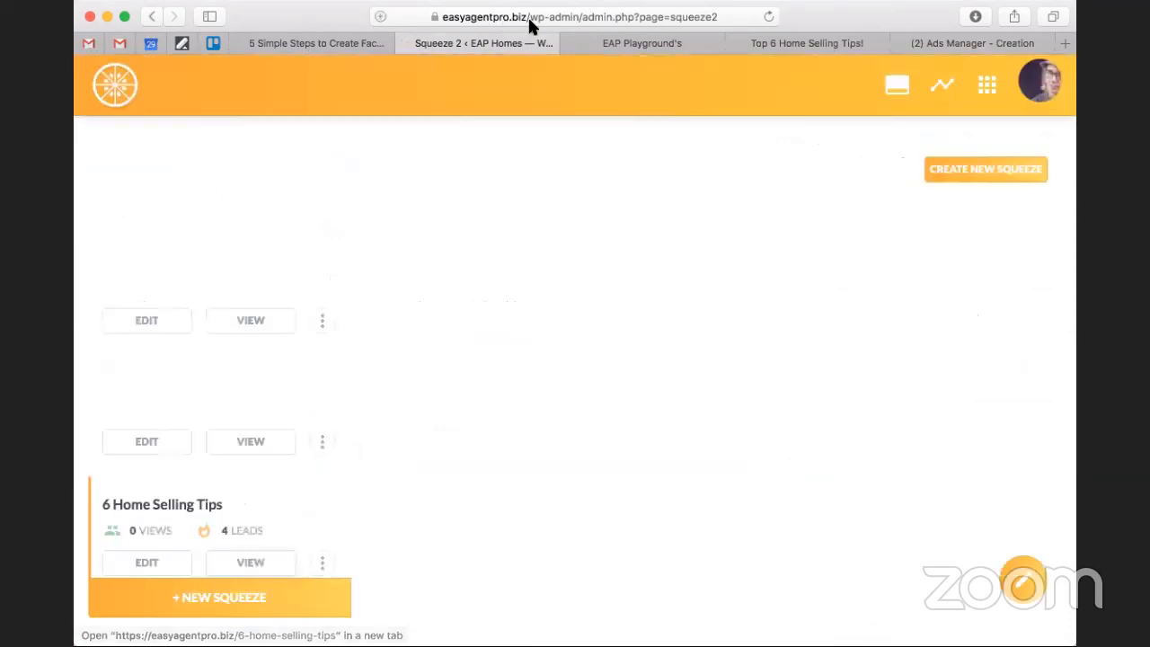
{"action": "left_click", "coordinate": [991, 47]}
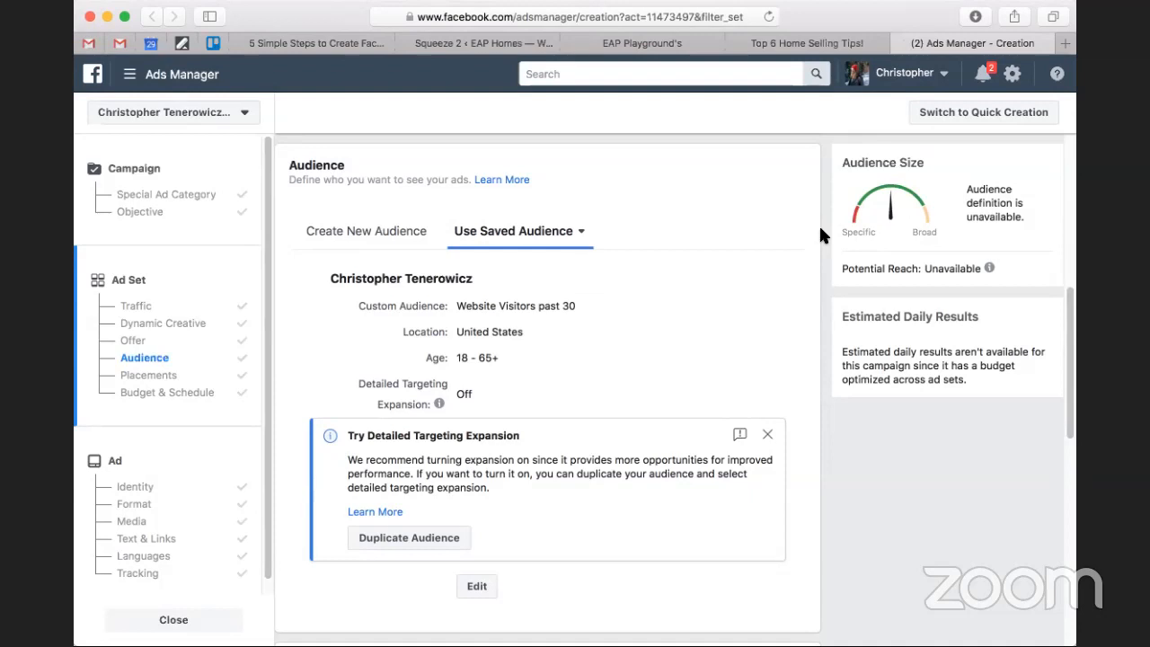
Switch to the LeadSite admin, open its Dashboard and examine the Traffic and Leads chart and visitor statistics.
{"action": "left_click", "coordinate": [600, 46]}
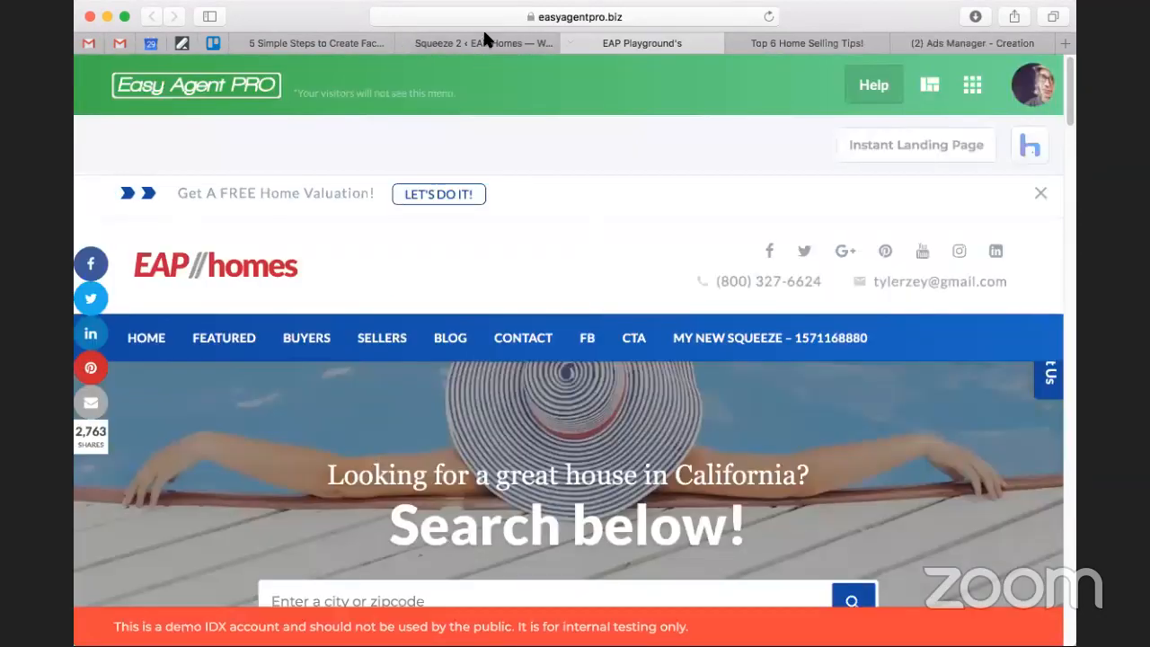
{"action": "left_click", "coordinate": [480, 43]}
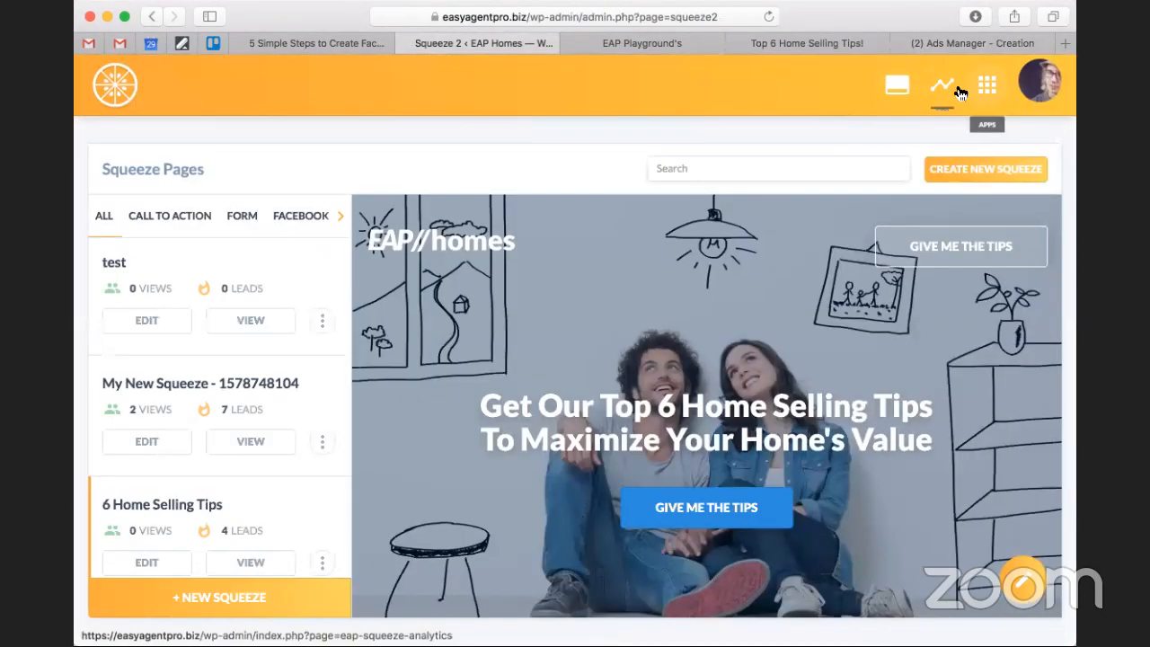
{"action": "left_click", "coordinate": [985, 88]}
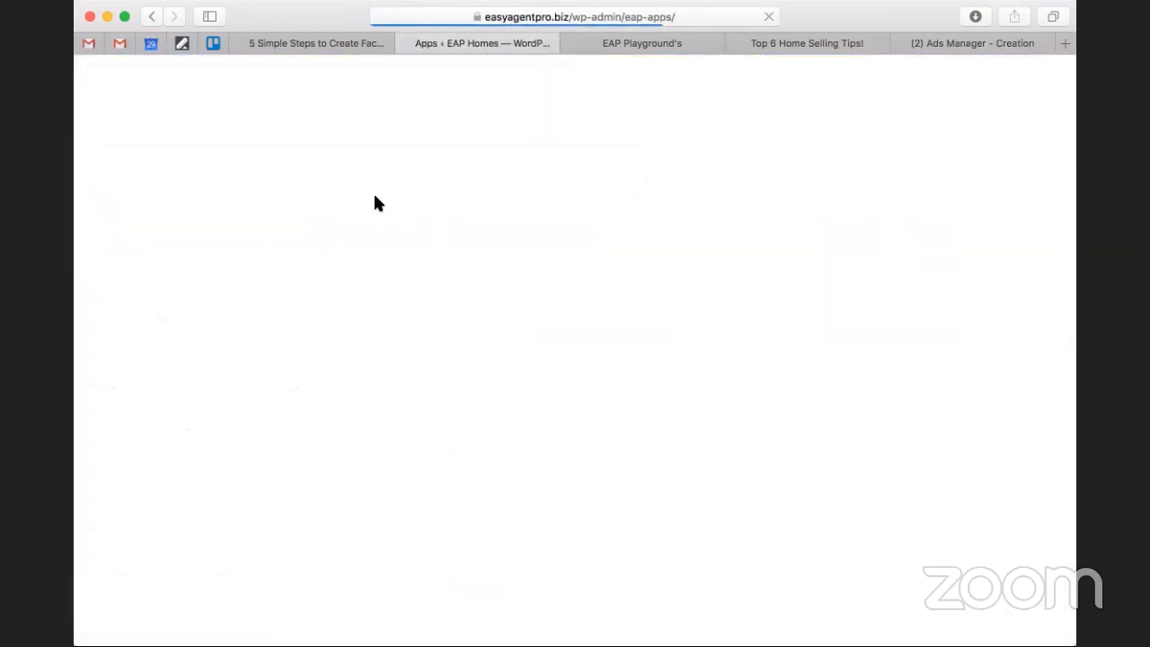
{"action": "left_click", "coordinate": [155, 144]}
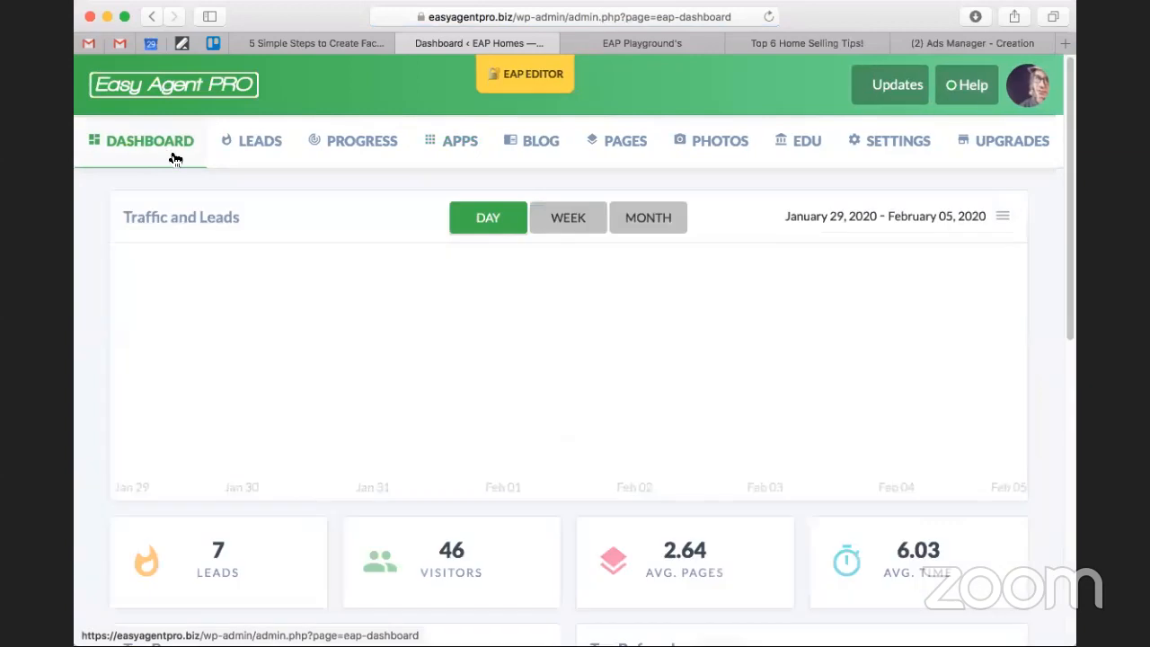
{"action": "scroll", "coordinate": [385, 259], "scroll_direction": "down", "scroll_amount": 3}
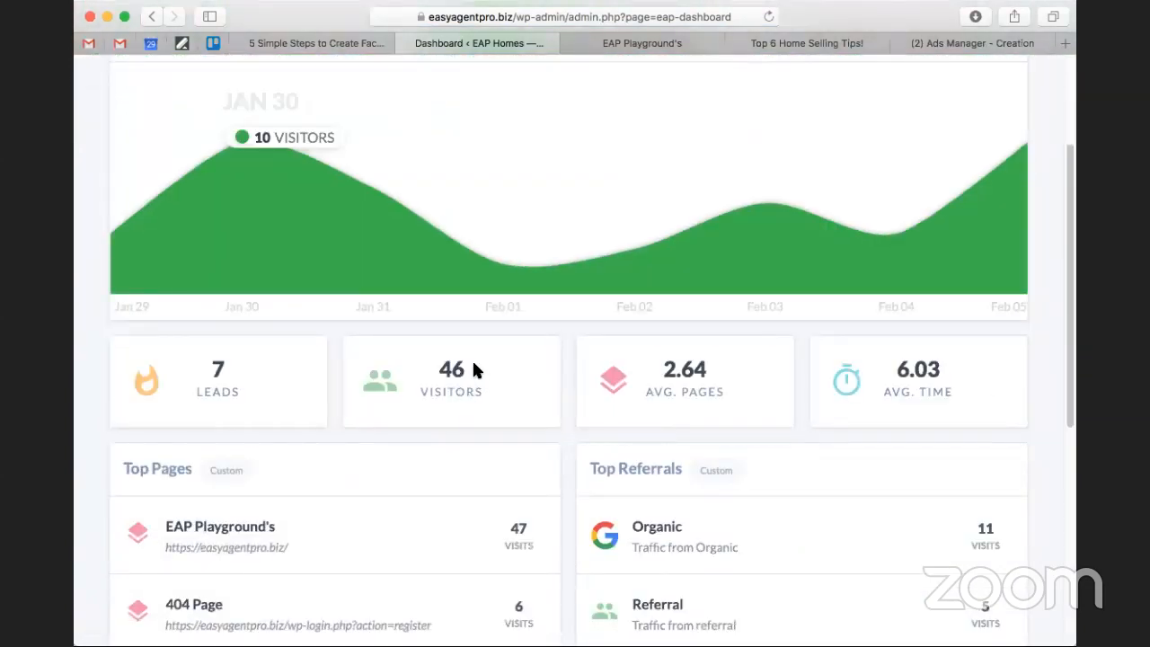
{"action": "scroll", "coordinate": [473, 369], "scroll_direction": "up", "scroll_amount": 4}
{"action": "scroll", "coordinate": [476, 377], "scroll_direction": "down", "scroll_amount": 2}
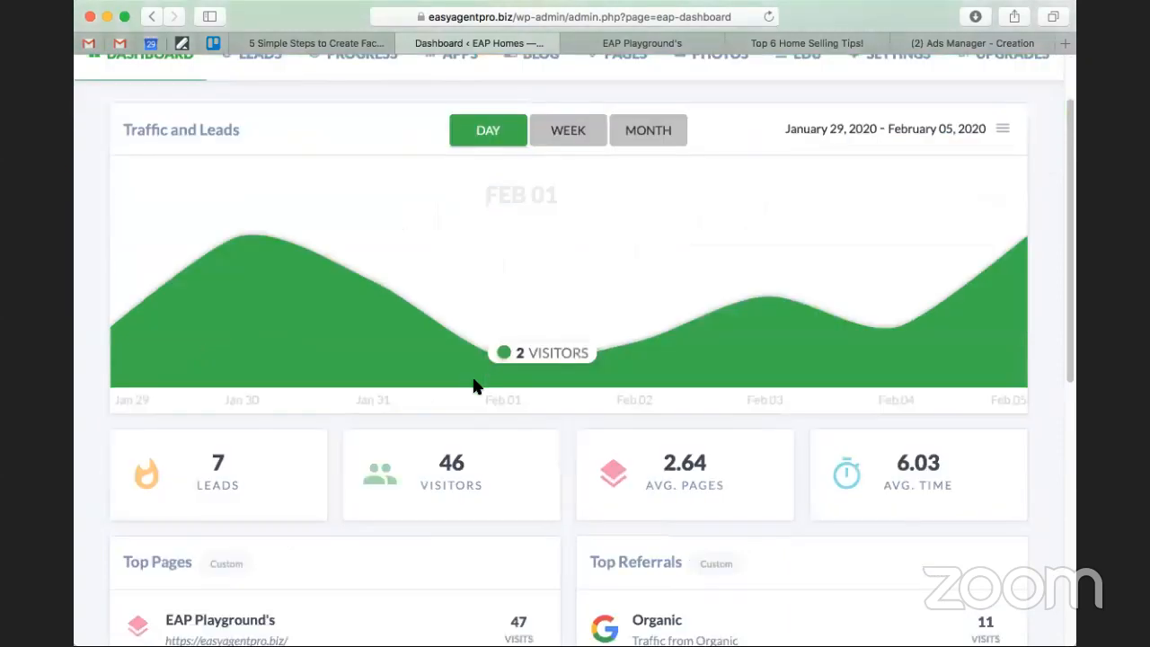
{"action": "scroll", "coordinate": [478, 479], "scroll_direction": "down", "scroll_amount": 1}
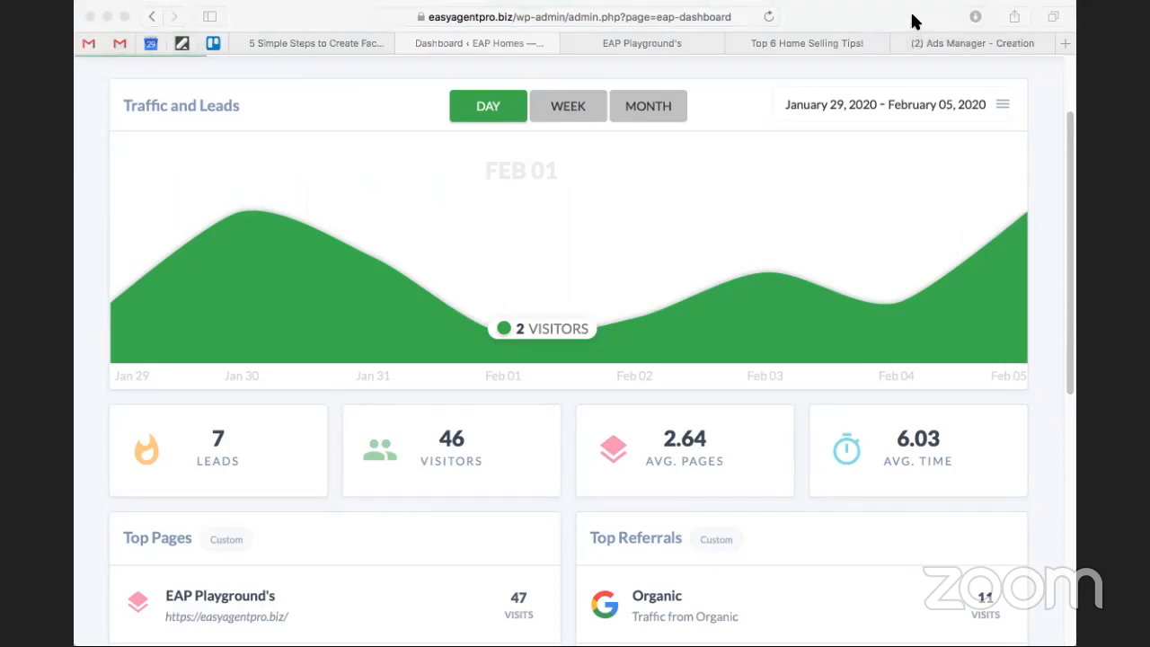
Return to Ads Manager and look over the ad set's settings from Audience up to Traffic.
{"action": "left_click", "coordinate": [972, 43]}
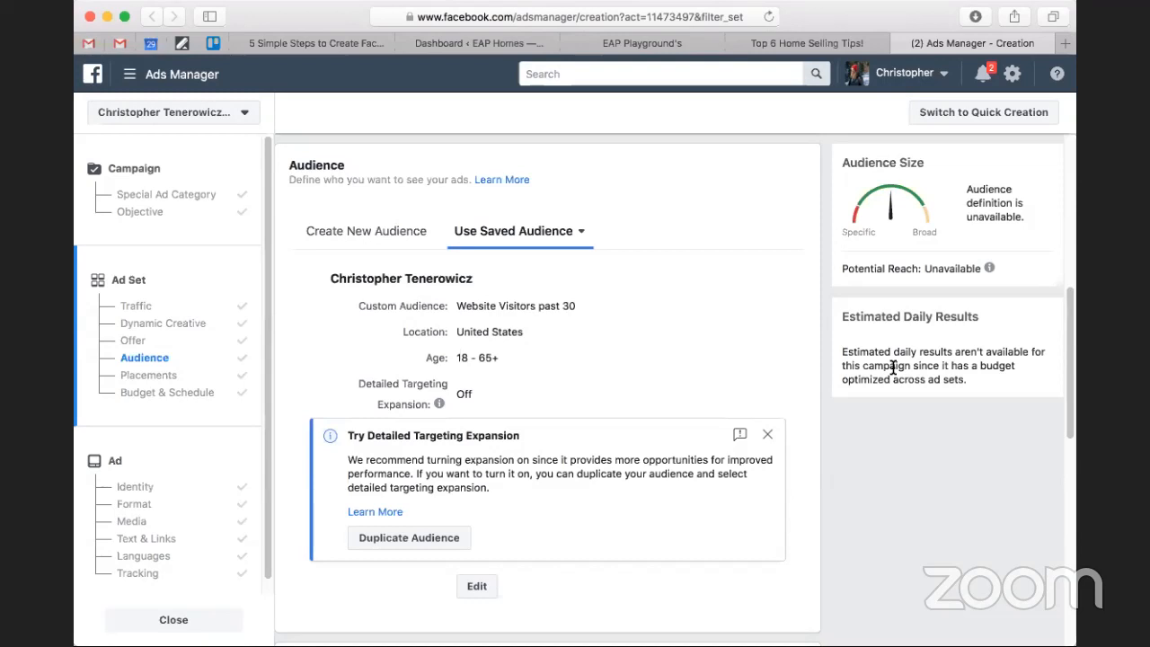
{"action": "scroll", "coordinate": [786, 329], "scroll_direction": "up", "scroll_amount": 5}
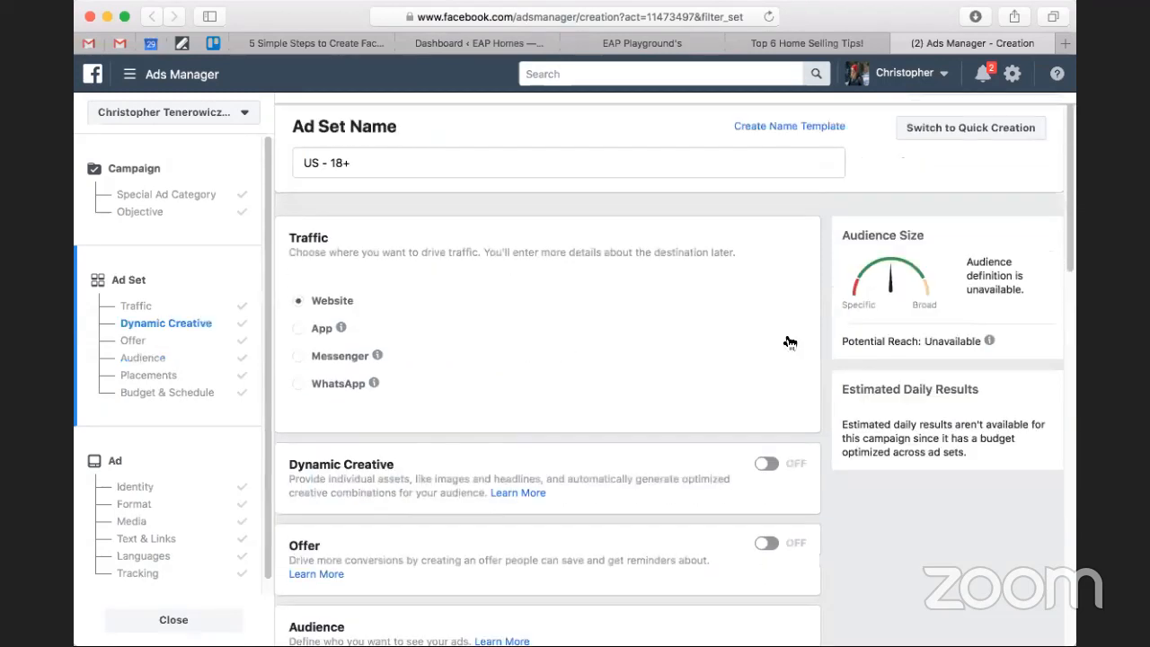